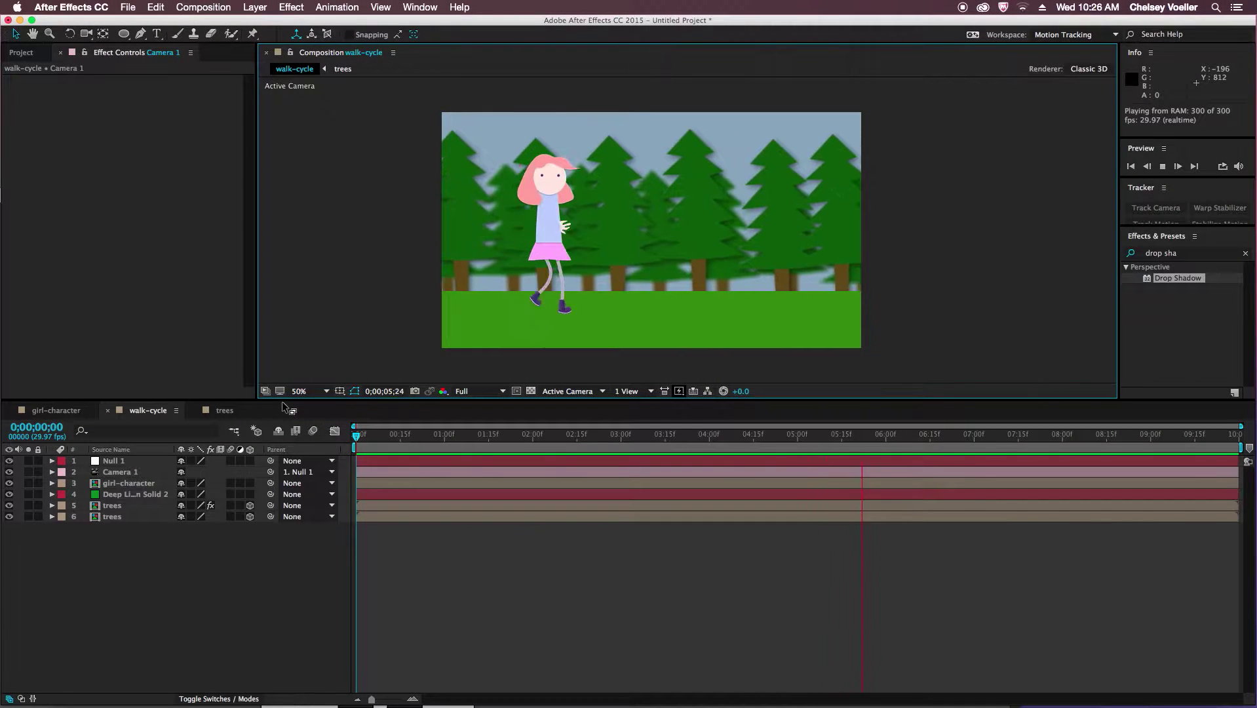
Stop the RAM preview of the finished scene.
{"action": "key", "text": "space"}
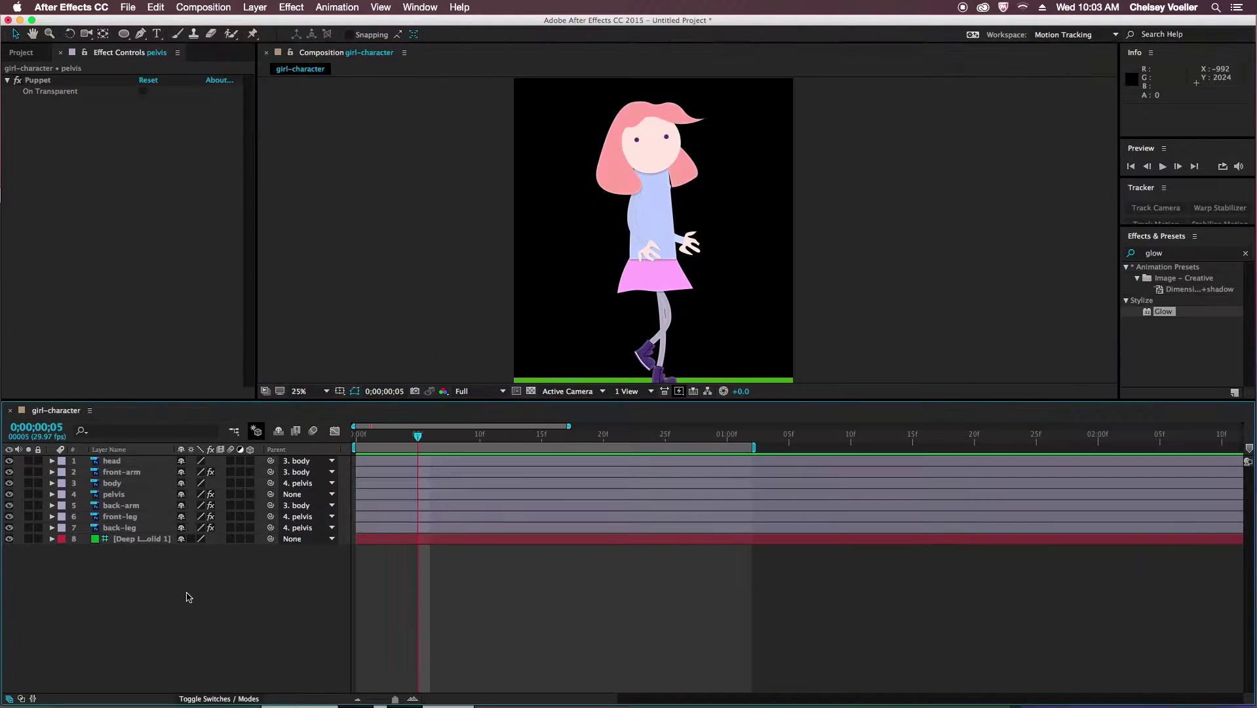
Create a composition named walk-cycle using the HDV/HDTV 720 29.97 preset (1280×720, 29.97 fps).
{"action": "left_click", "coordinate": [22, 52]}
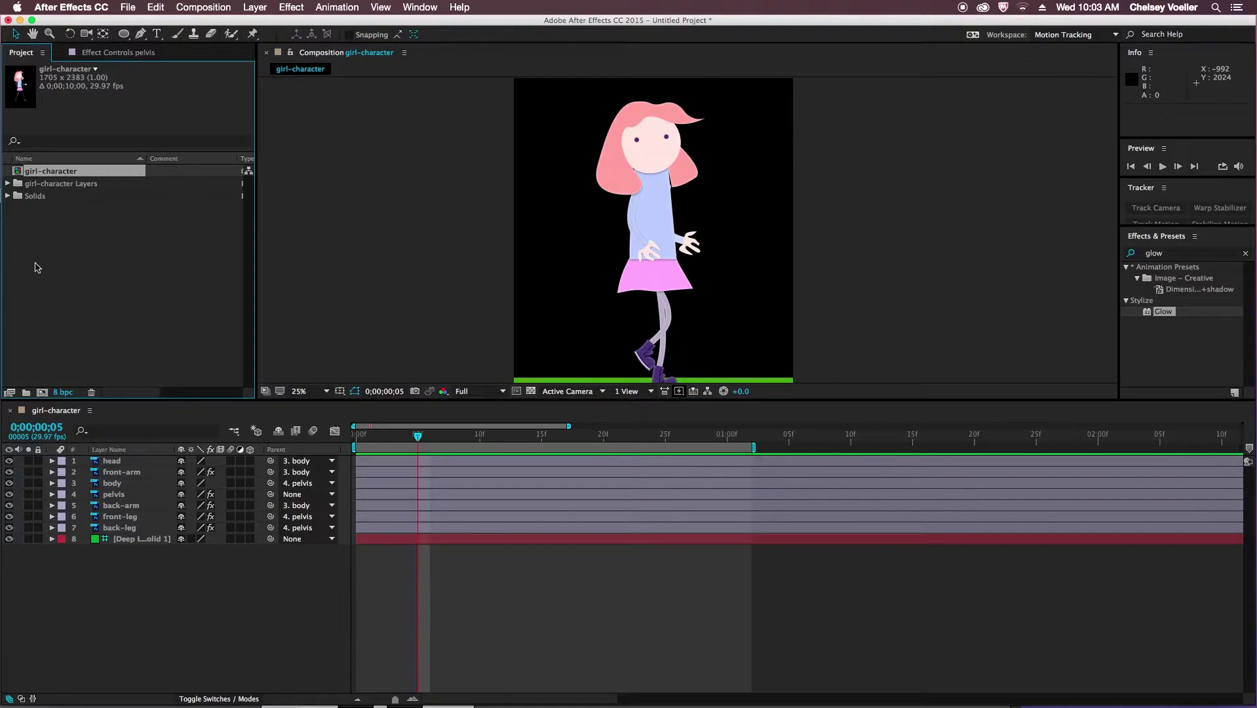
{"action": "left_click", "coordinate": [65, 263]}
{"action": "left_click", "coordinate": [203, 8]}
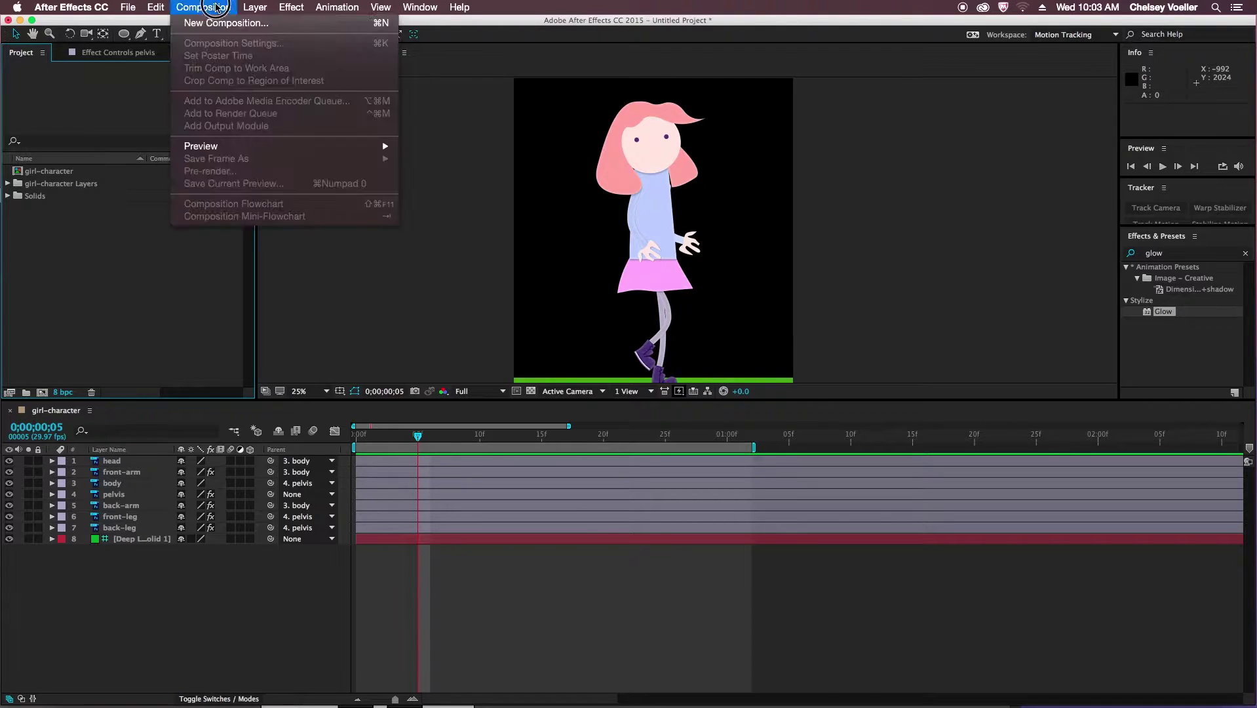
{"action": "left_click", "coordinate": [215, 25]}
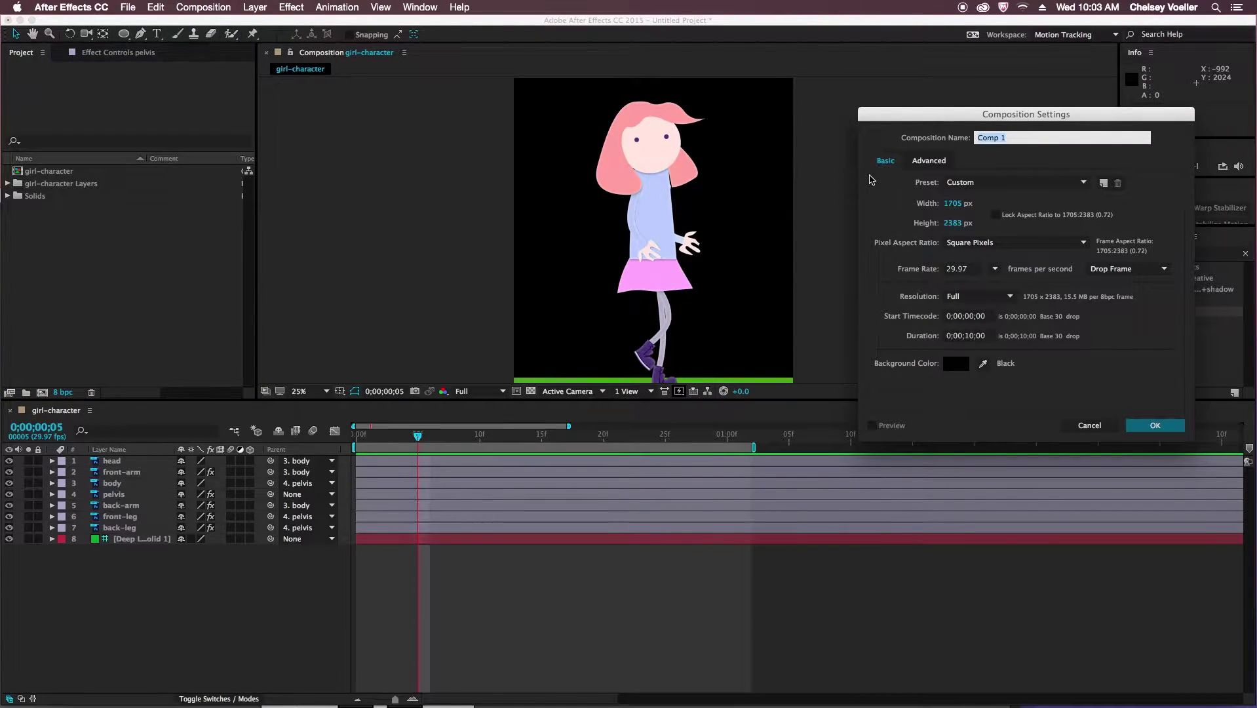
{"action": "type", "text": "walk-cycle"}
{"action": "left_click", "coordinate": [1083, 183]}
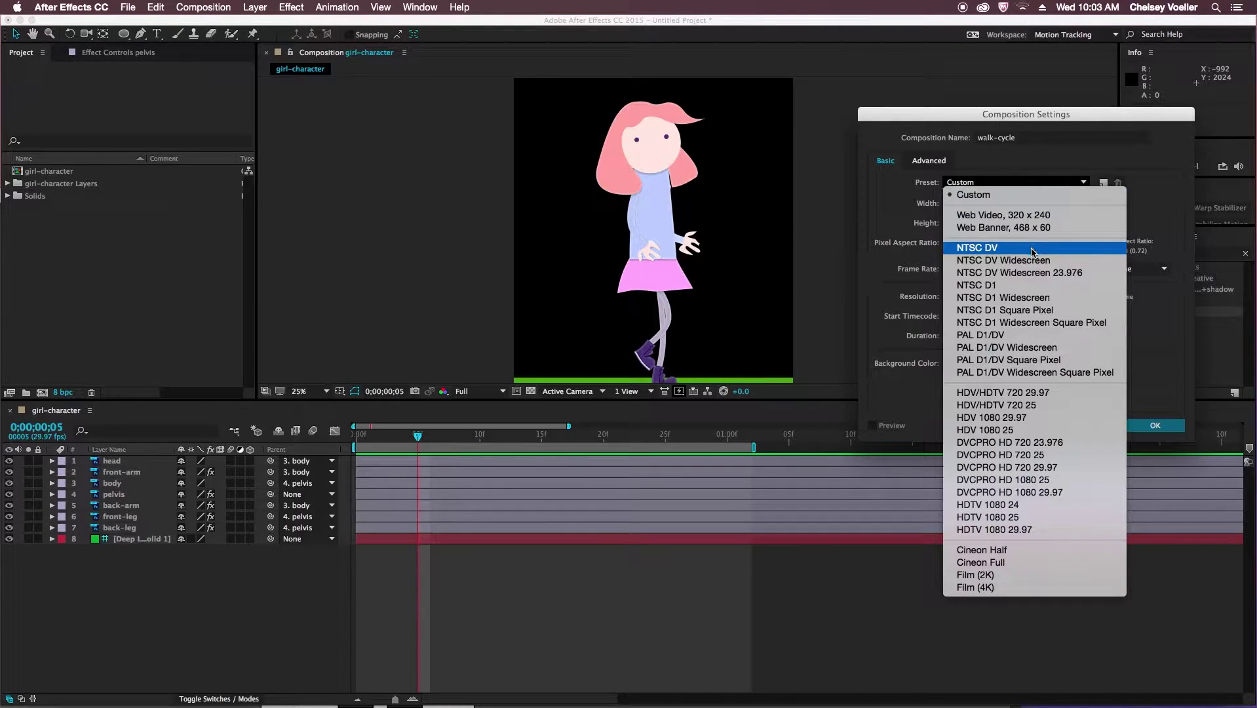
{"action": "left_click", "coordinate": [1073, 394]}
{"action": "left_click", "coordinate": [1145, 426]}
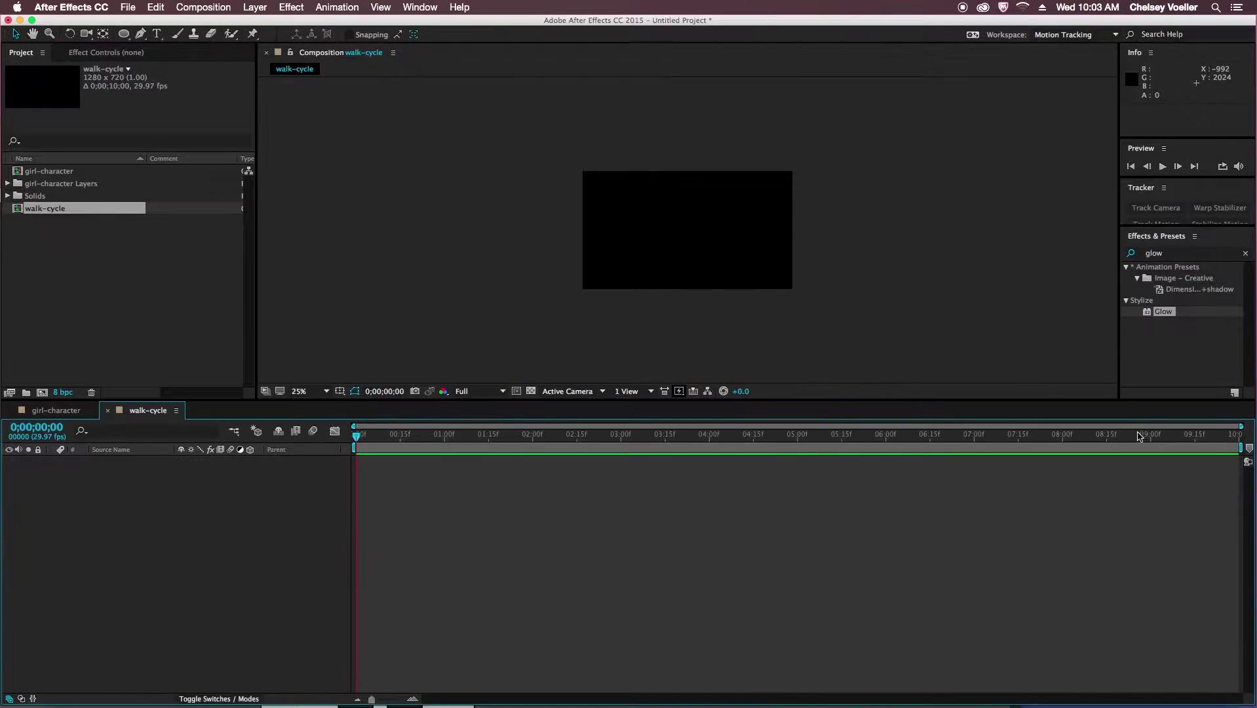
Add girl-character as a layer in walk-cycle and scale it down to 27%.
{"action": "left_click", "coordinate": [62, 171]}
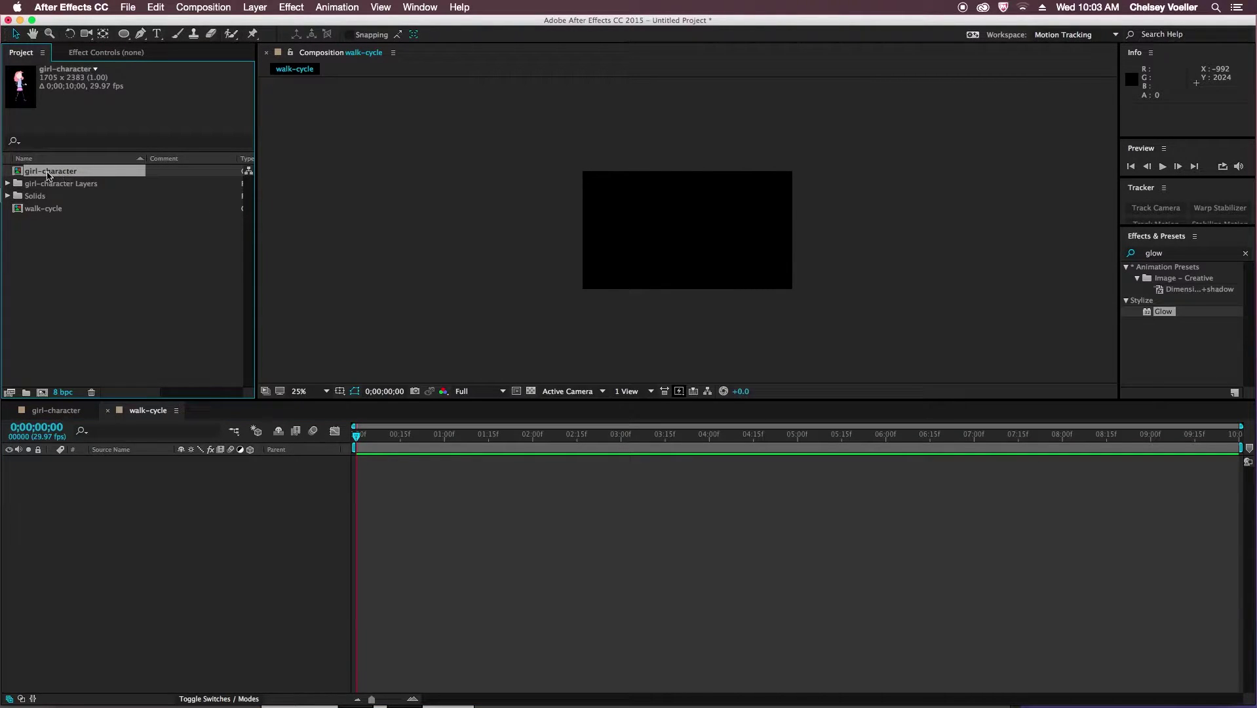
{"action": "left_click_drag", "start_coordinate": [16, 174], "coordinate": [284, 536]}
{"action": "key", "text": "comma"}
{"action": "key", "text": "comma"}
{"action": "key", "text": "comma"}
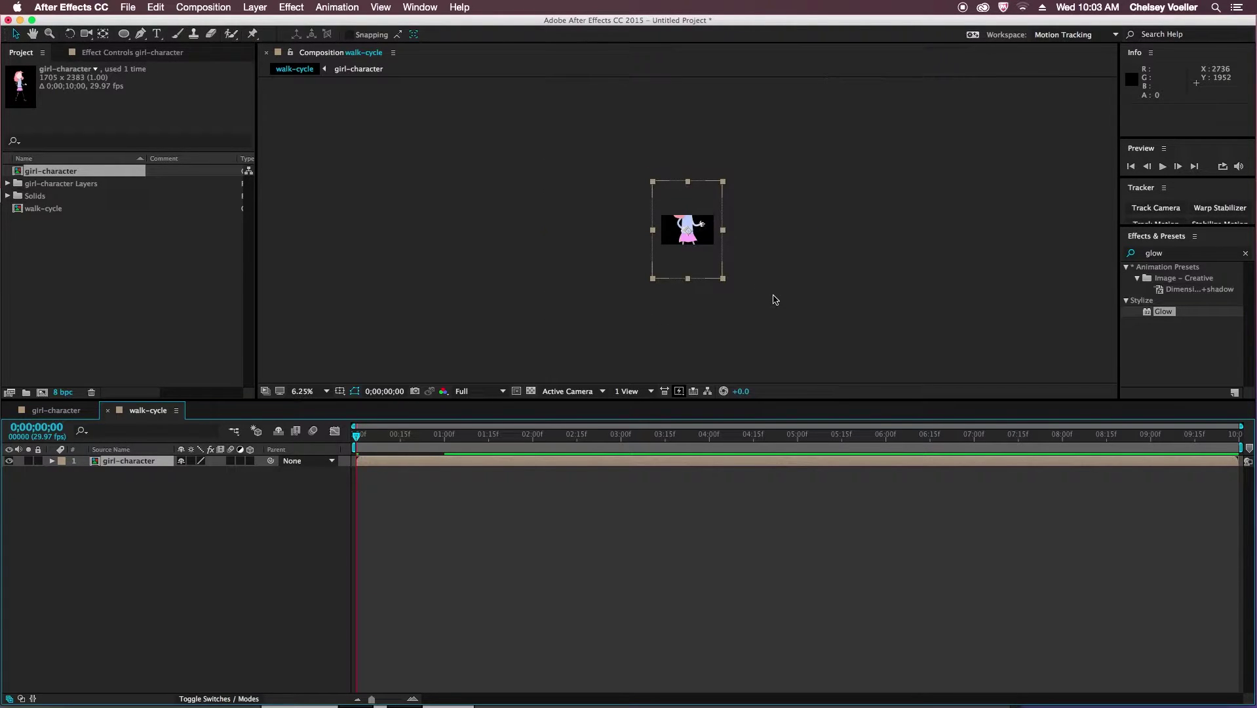
{"action": "key", "text": "period"}
{"action": "left_click_drag", "start_coordinate": [619, 135], "coordinate": [590, 217]}
{"action": "key", "text": "period"}
{"action": "key", "text": "period"}
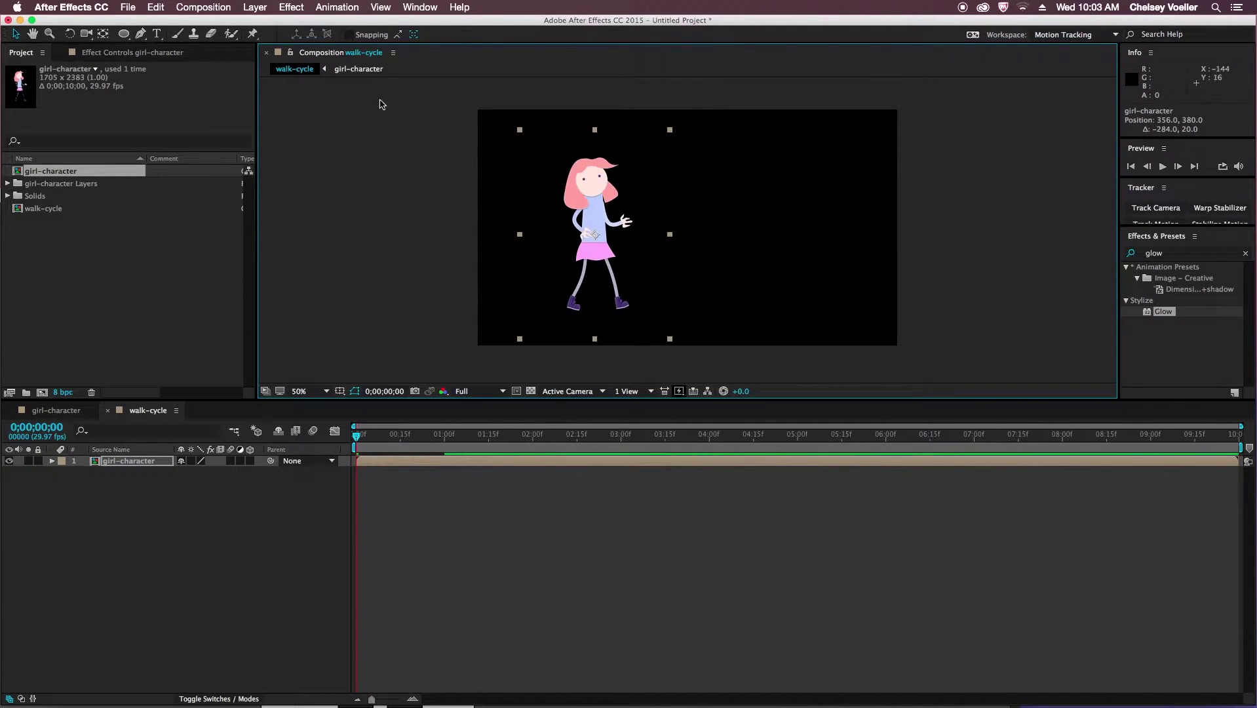
Pick a pale Medium Gray-Royal Blue as the walk-cycle background colour in Composition Settings.
{"action": "left_click", "coordinate": [323, 544]}
{"action": "left_click", "coordinate": [204, 7]}
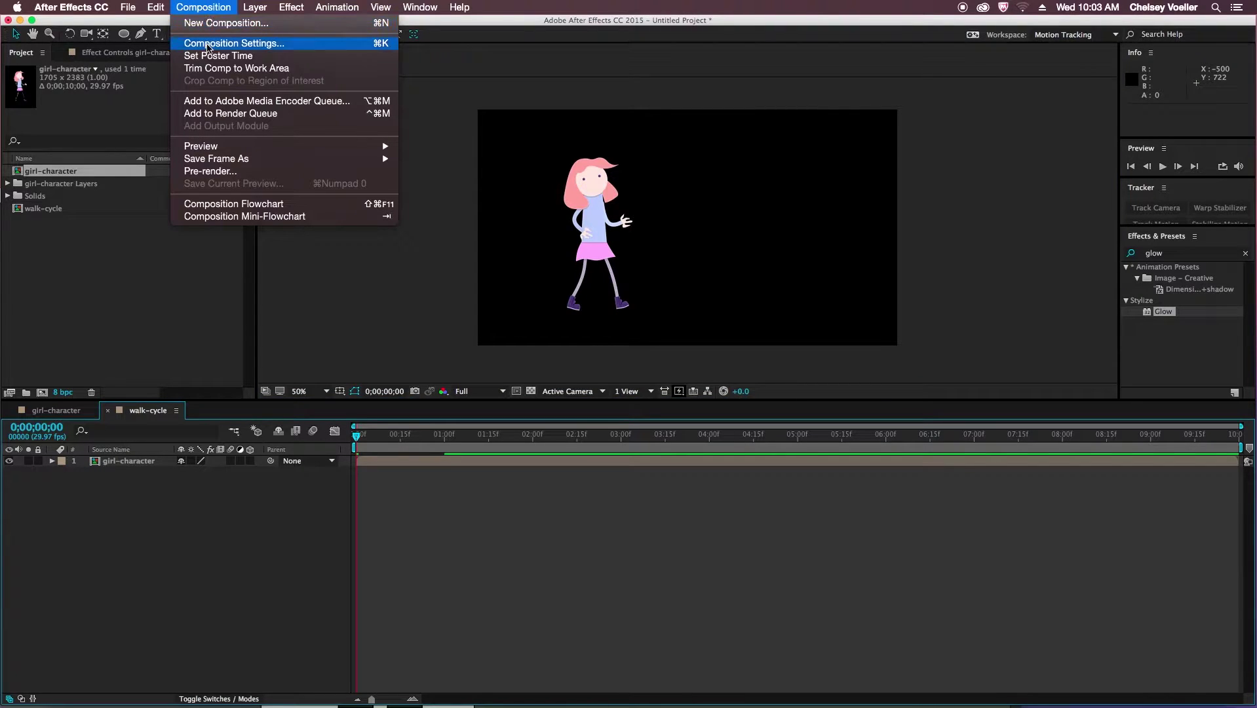
{"action": "left_click", "coordinate": [209, 44]}
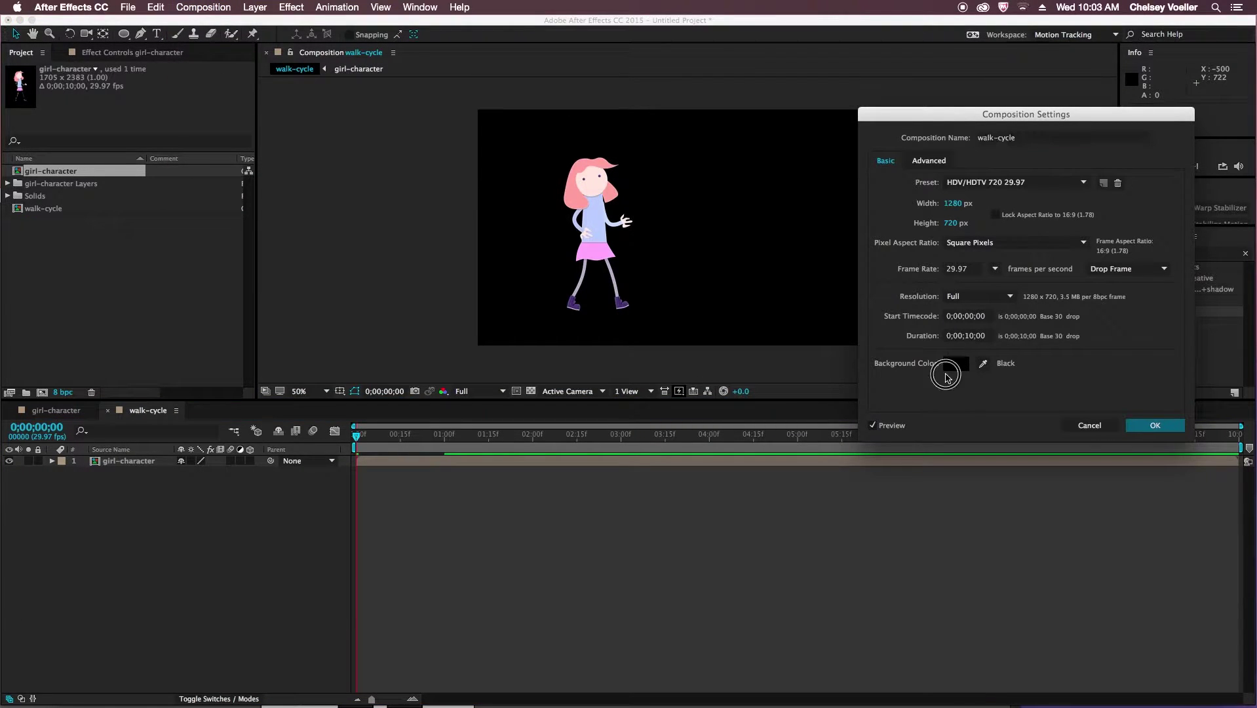
{"action": "left_click", "coordinate": [946, 374]}
{"action": "left_click_drag", "start_coordinate": [1030, 186], "coordinate": [1031, 175]}
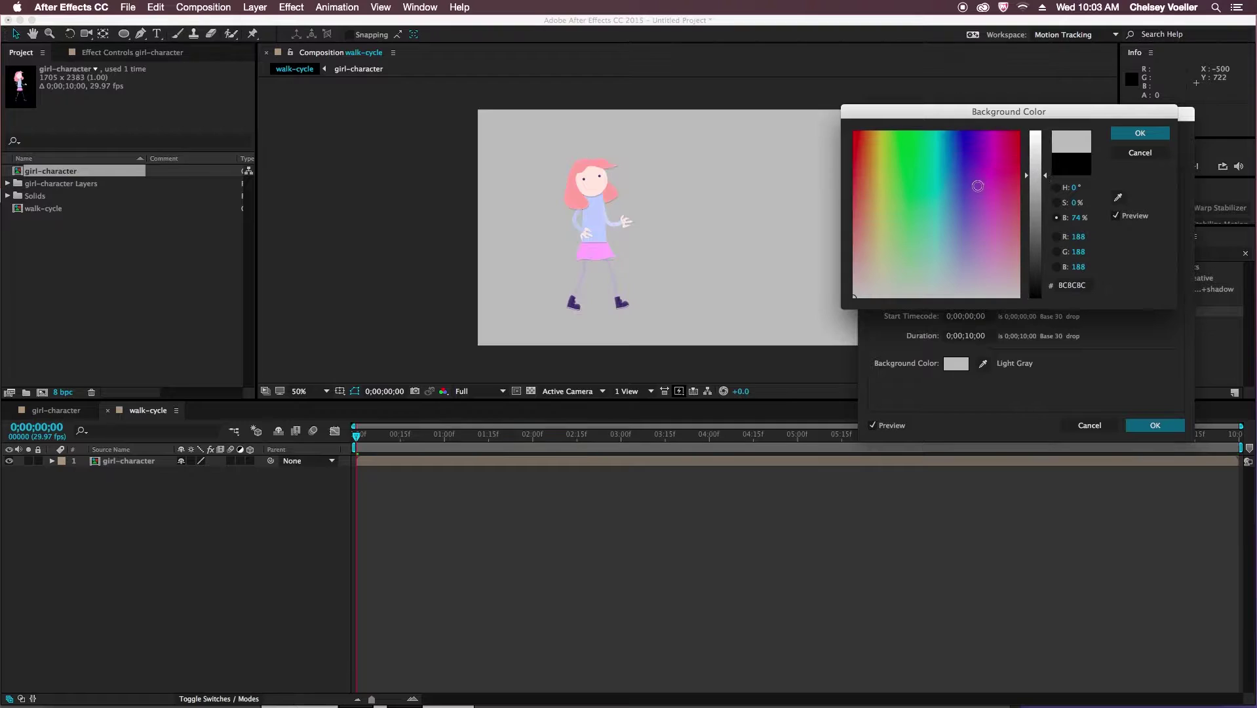
{"action": "left_click_drag", "start_coordinate": [938, 209], "coordinate": [948, 252]}
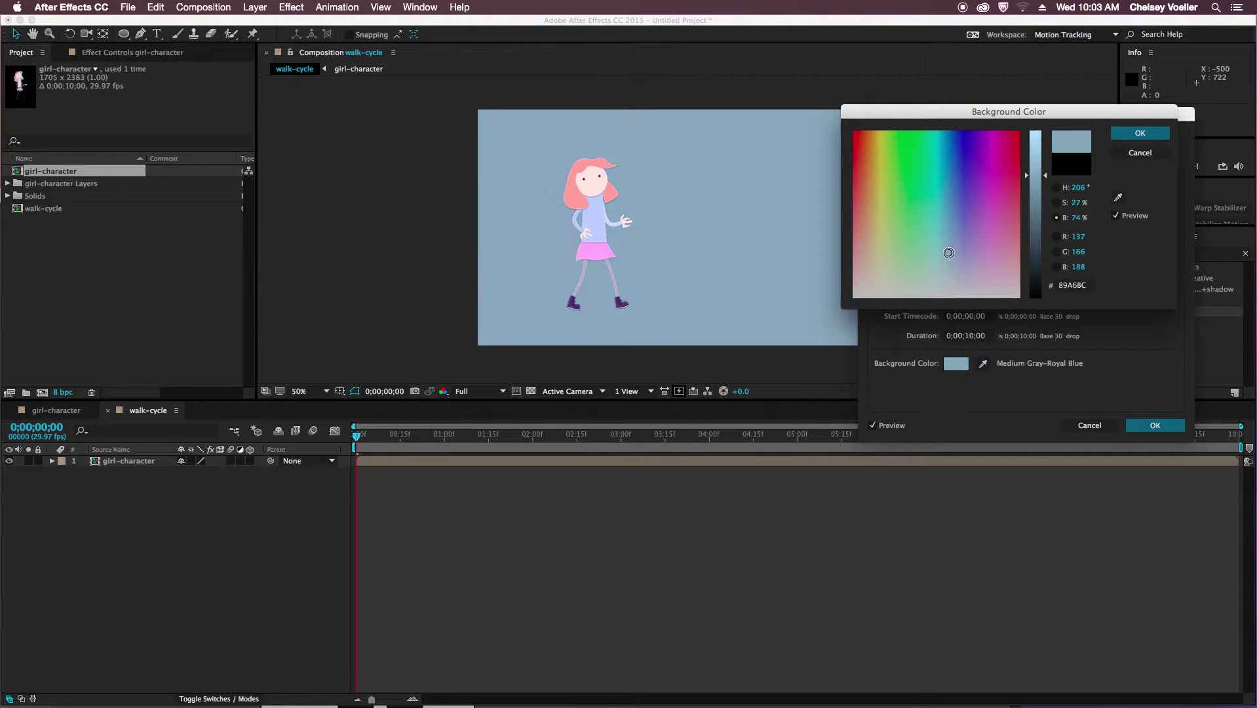
{"action": "left_click_drag", "start_coordinate": [1043, 170], "coordinate": [1042, 181]}
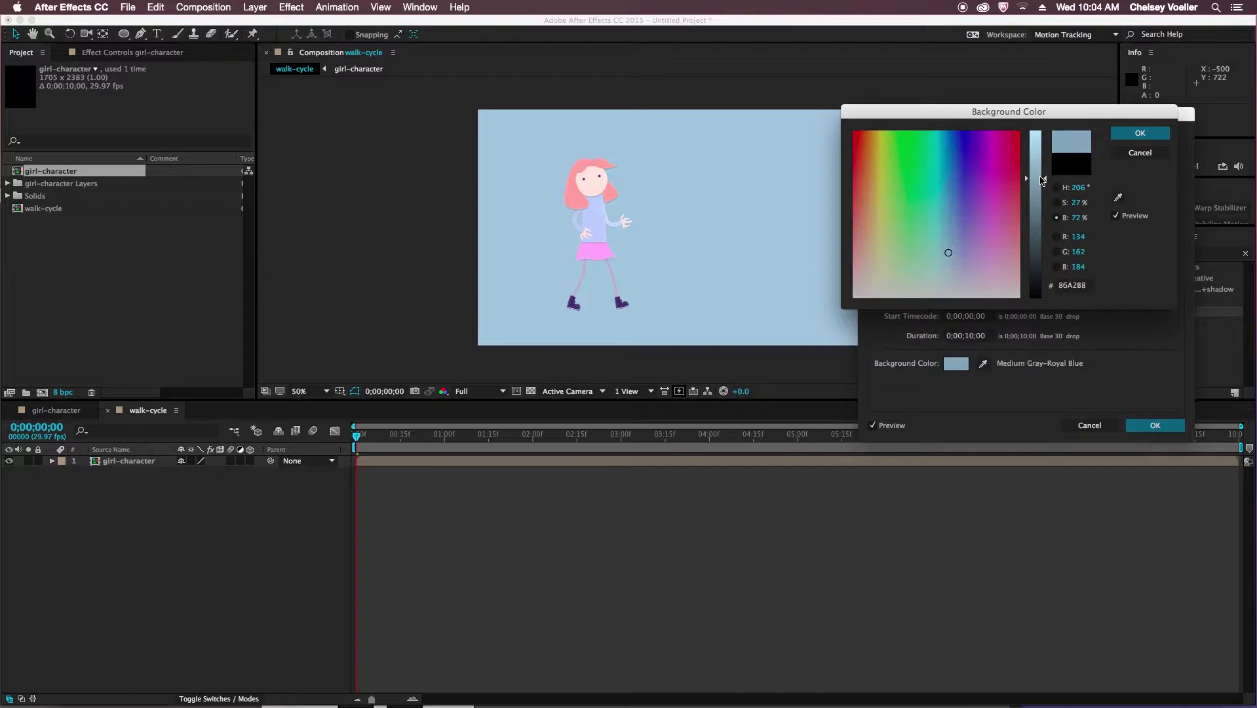
{"action": "left_click", "coordinate": [1140, 133]}
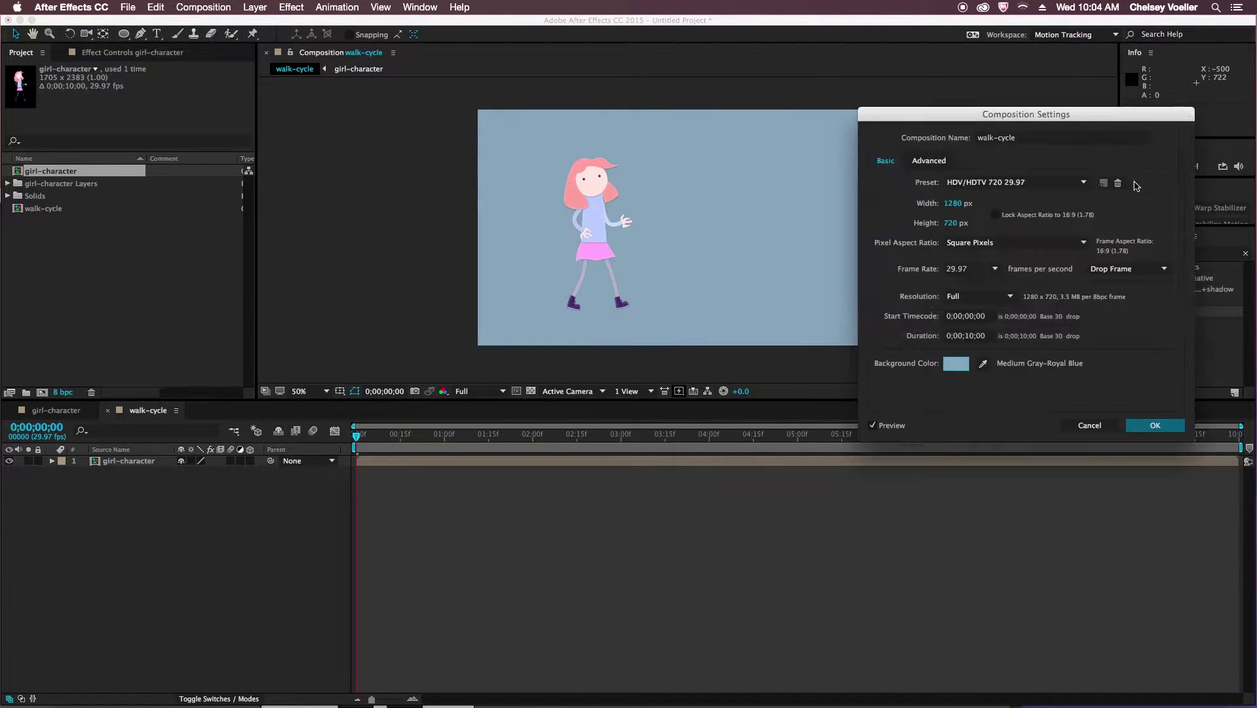
Apply the sky colour and create a new solid in a darker green.
{"action": "left_click", "coordinate": [1153, 425]}
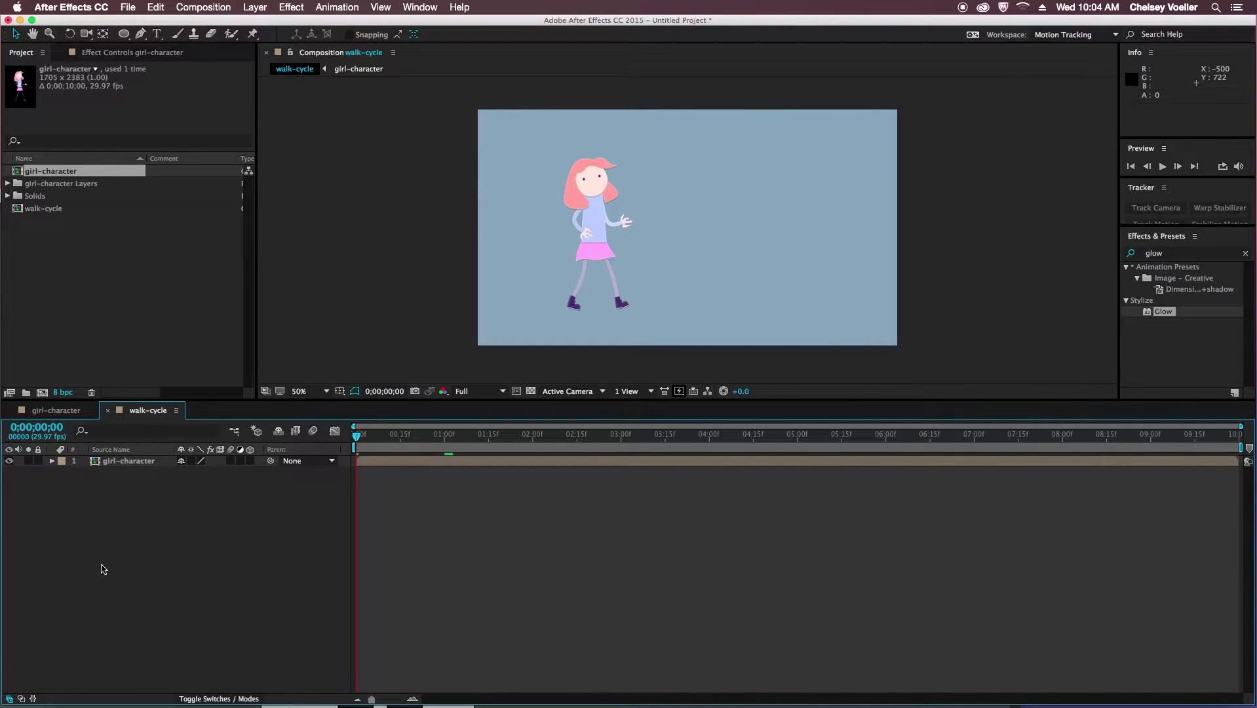
{"action": "left_click", "coordinate": [203, 7]}
{"action": "mouse_move", "coordinate": [255, 8]}
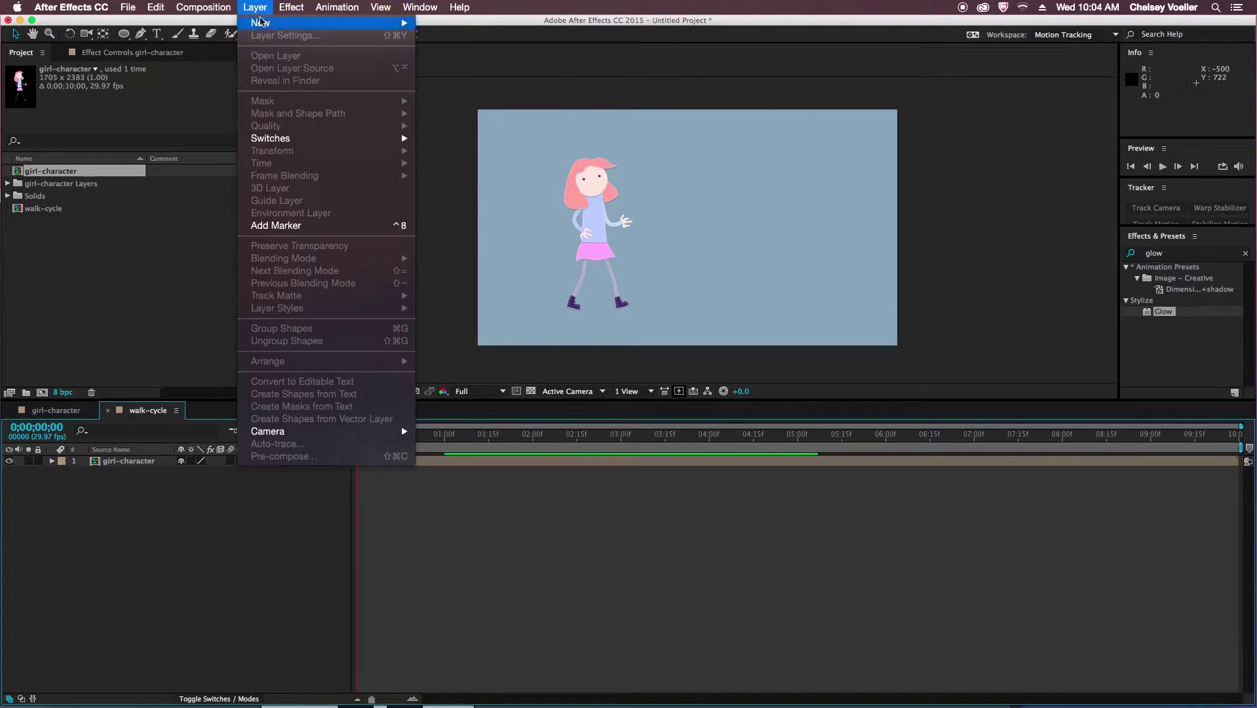
{"action": "left_click", "coordinate": [444, 39]}
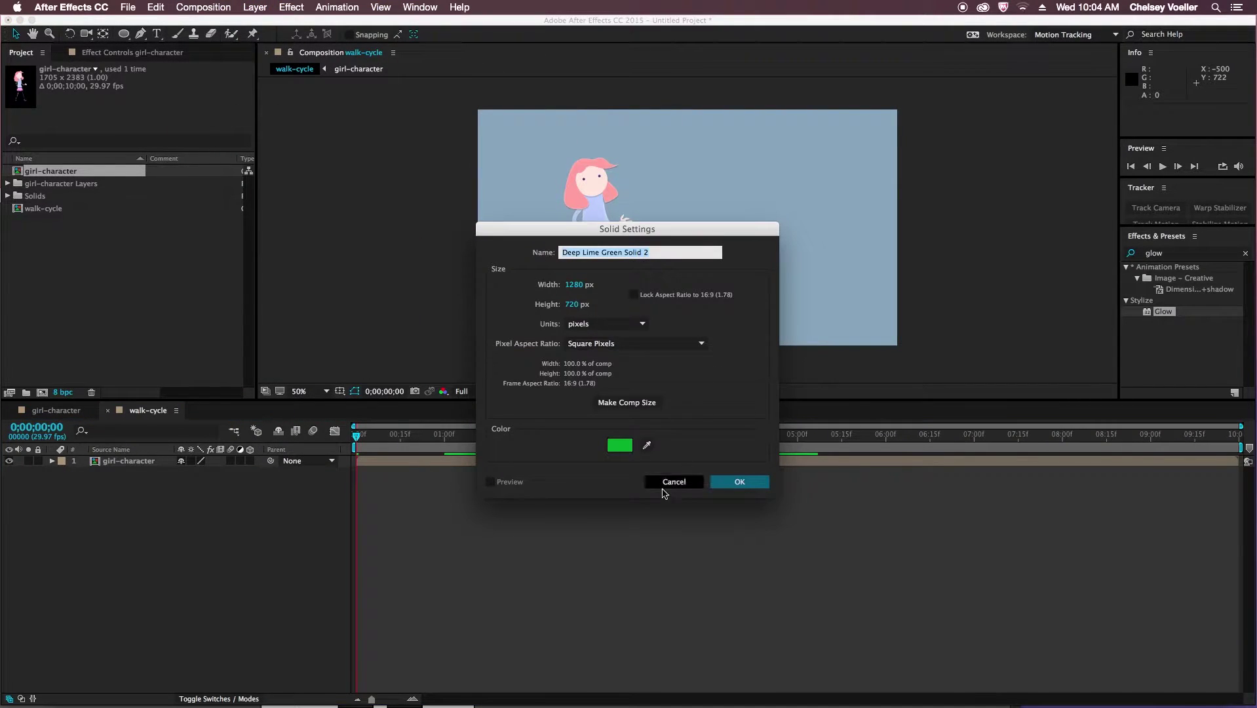
{"action": "left_click", "coordinate": [619, 446]}
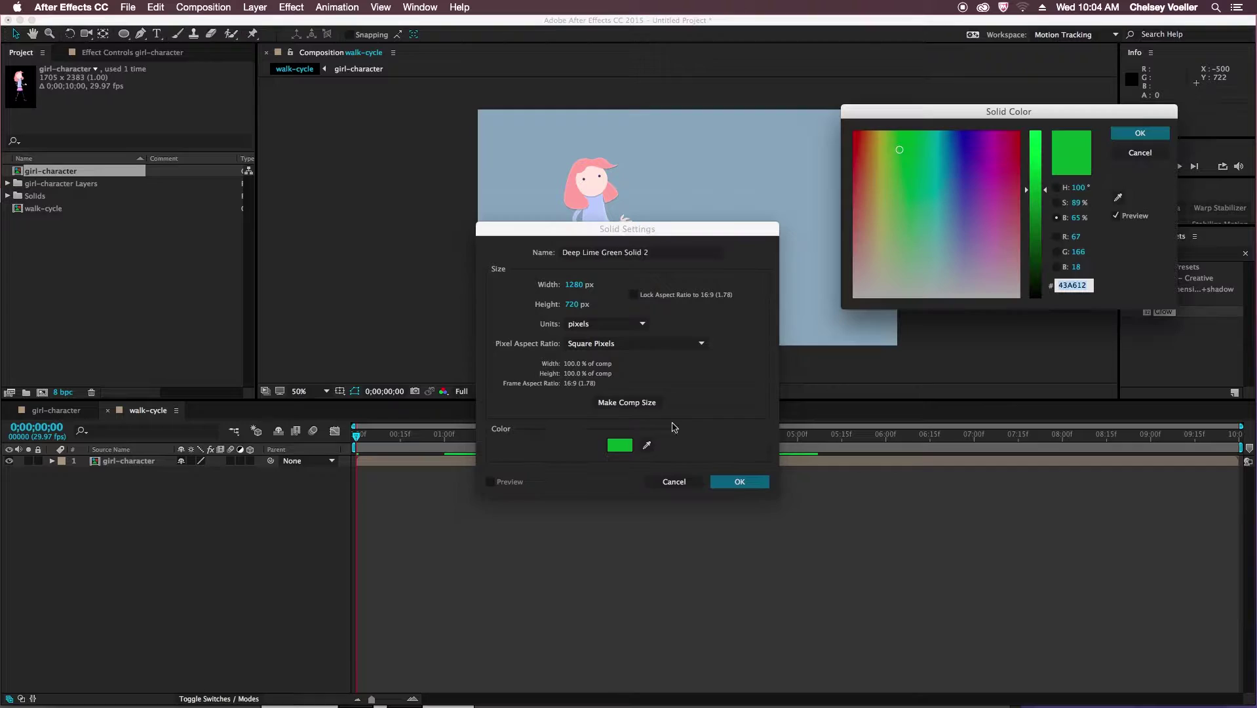
{"action": "left_click_drag", "start_coordinate": [1043, 194], "coordinate": [1045, 202]}
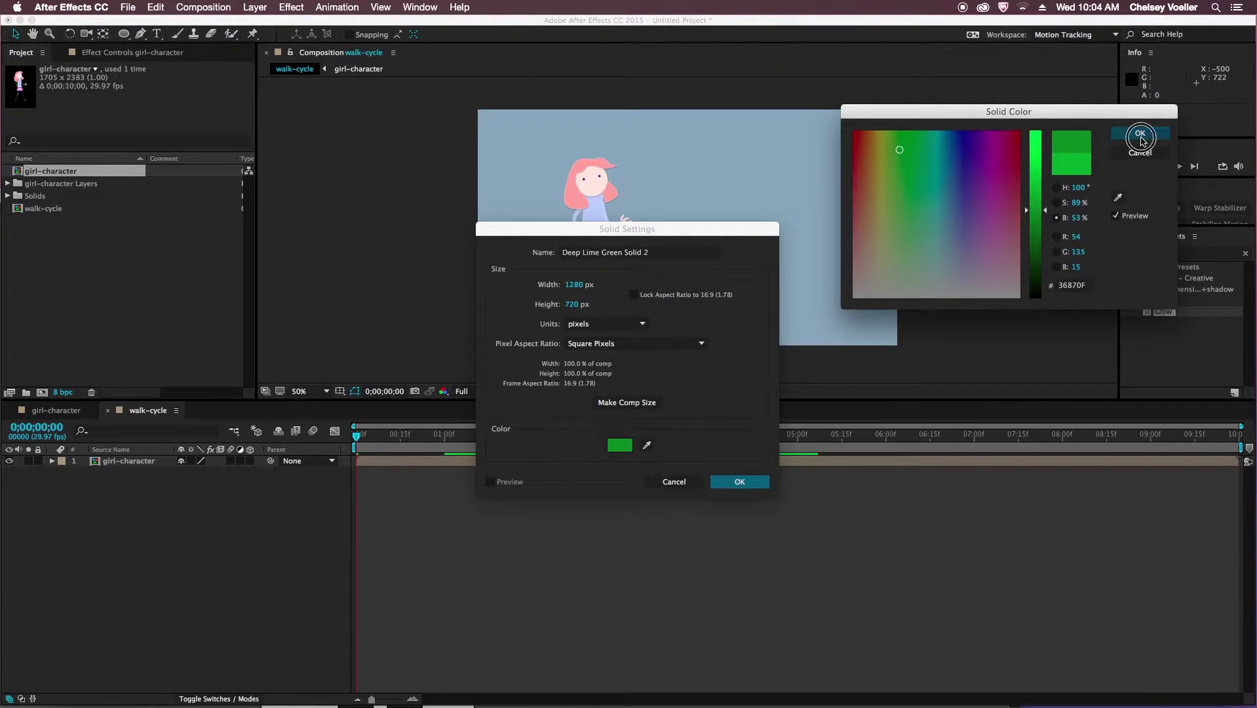
{"action": "left_click", "coordinate": [1140, 133]}
{"action": "left_click", "coordinate": [739, 481]}
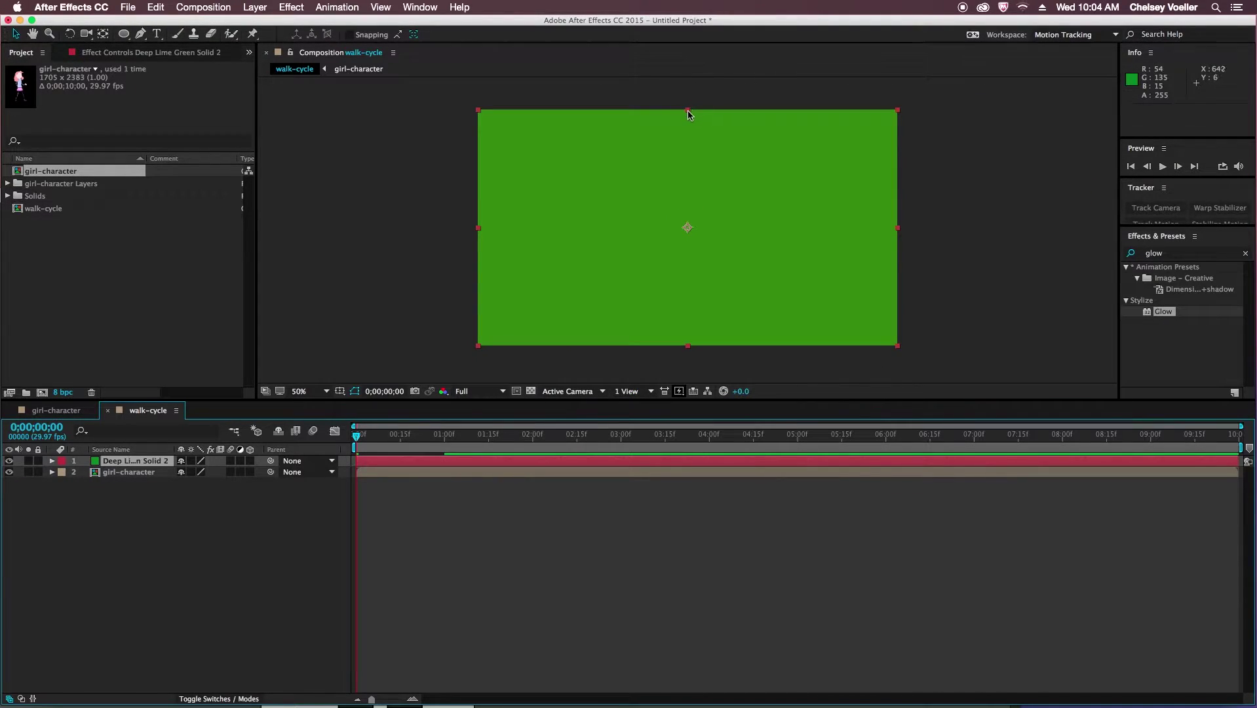
Squash the green solid into a ground strip along the bottom, behind girl-character.
{"action": "left_click_drag", "start_coordinate": [688, 110], "coordinate": [721, 312]}
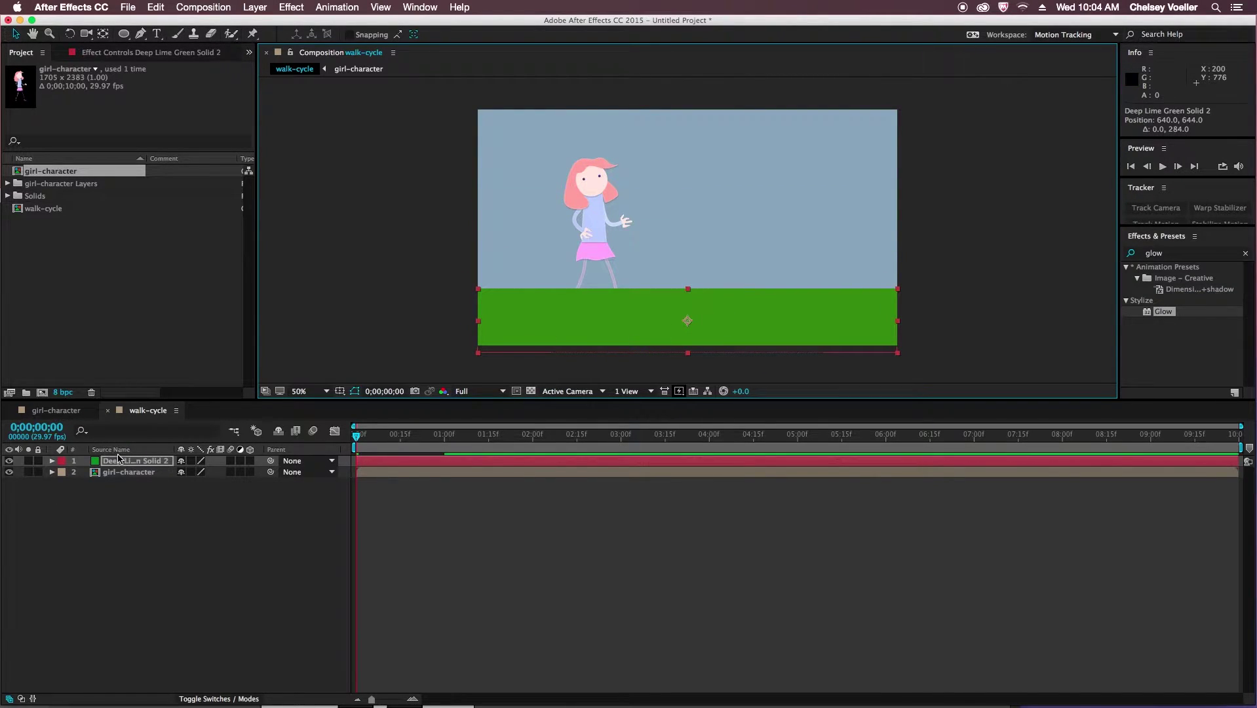
{"action": "left_click_drag", "start_coordinate": [121, 461], "coordinate": [122, 477]}
{"action": "left_click", "coordinate": [161, 520]}
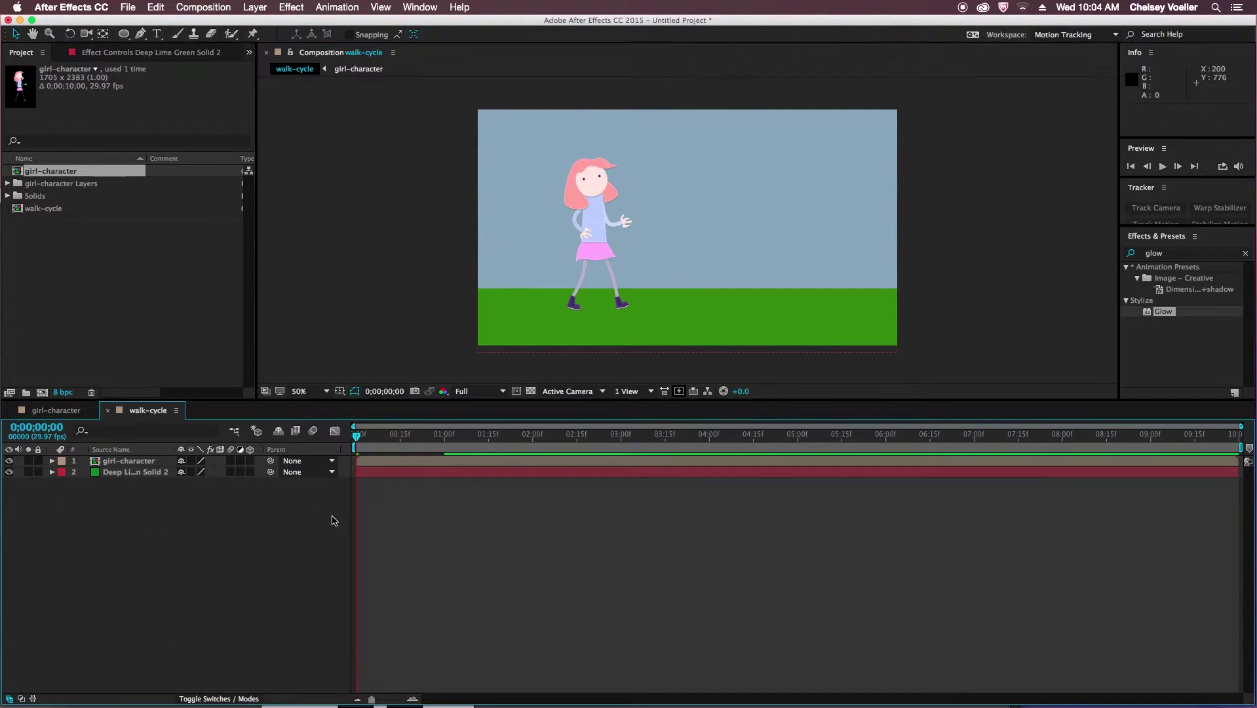
Preview the walk, then delete the girl-character layer from walk-cycle.
{"action": "left_click_drag", "start_coordinate": [370, 436], "coordinate": [304, 429]}
{"action": "key", "text": "space"}
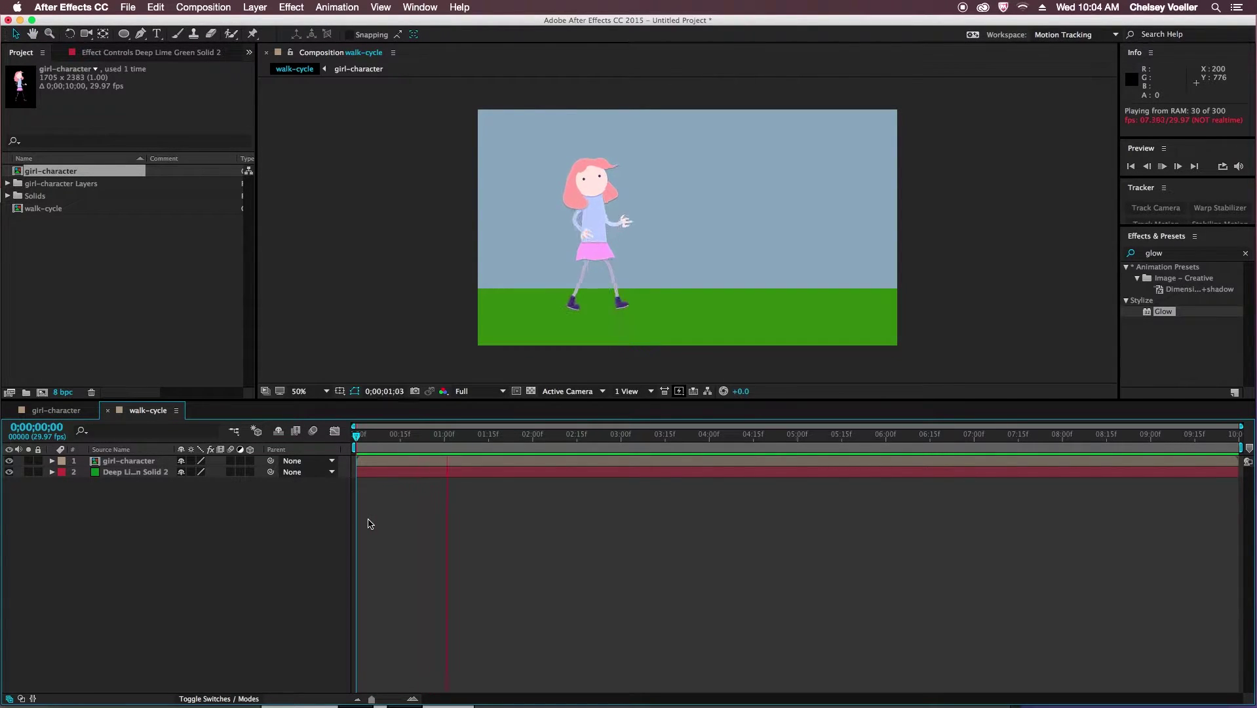
{"action": "key", "text": "space"}
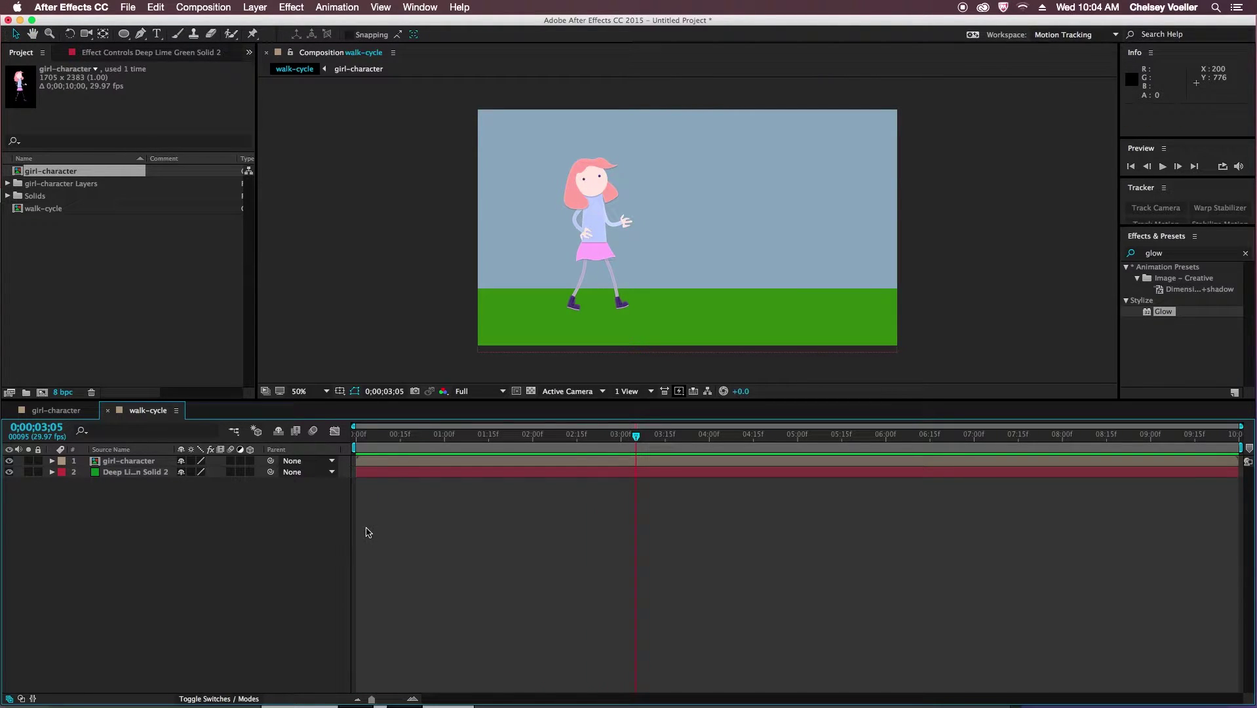
{"action": "left_click", "coordinate": [129, 462]}
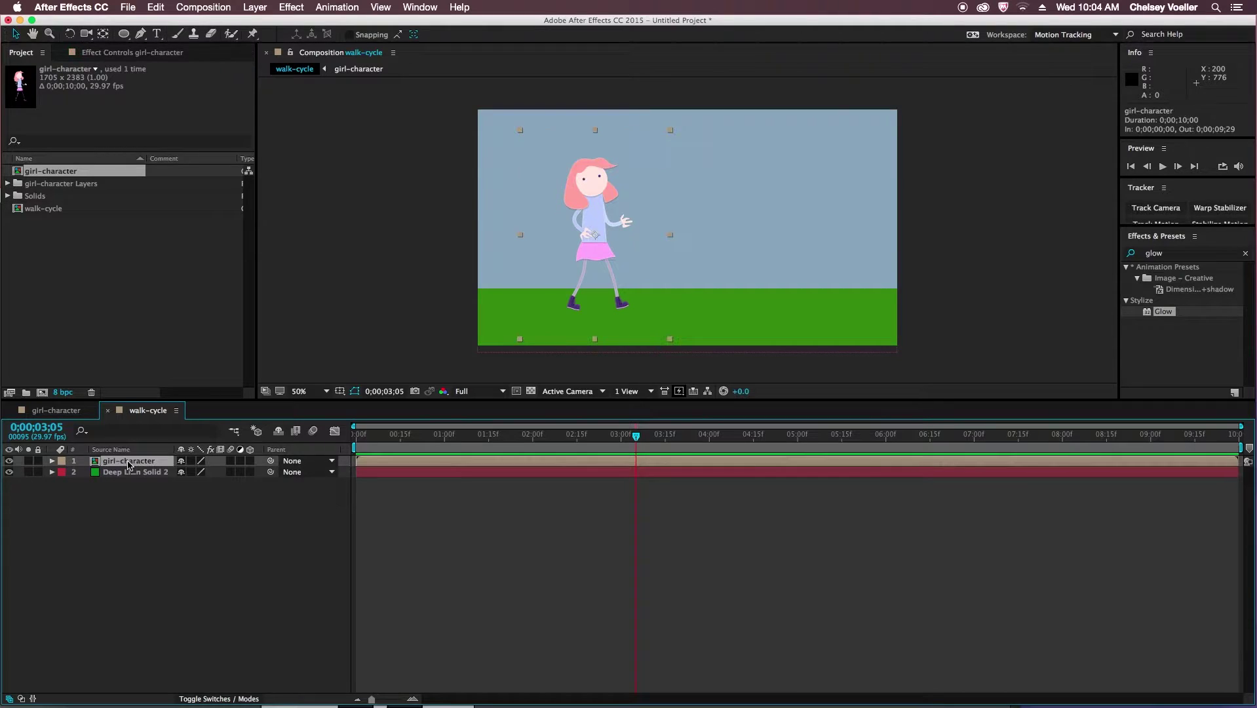
{"action": "key", "text": "Delete"}
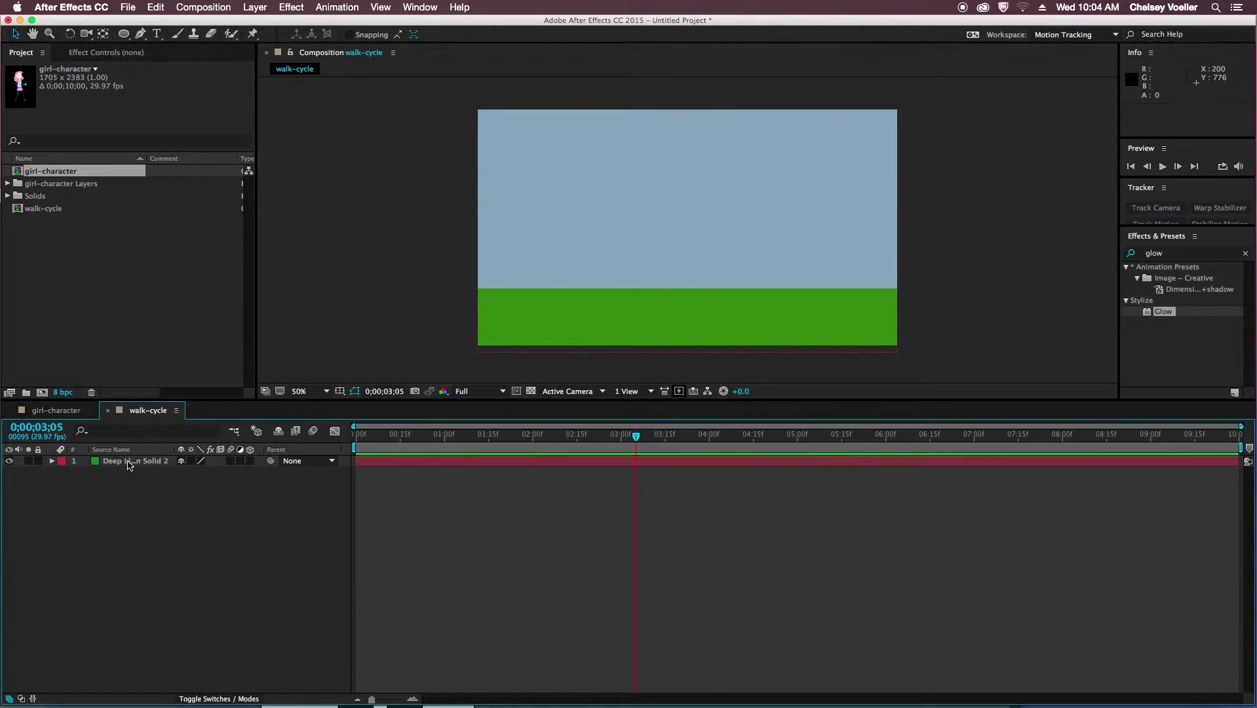
Trim the girl-character comp to its work area, shortening it to 0;00;01;02.
{"action": "left_click", "coordinate": [59, 411]}
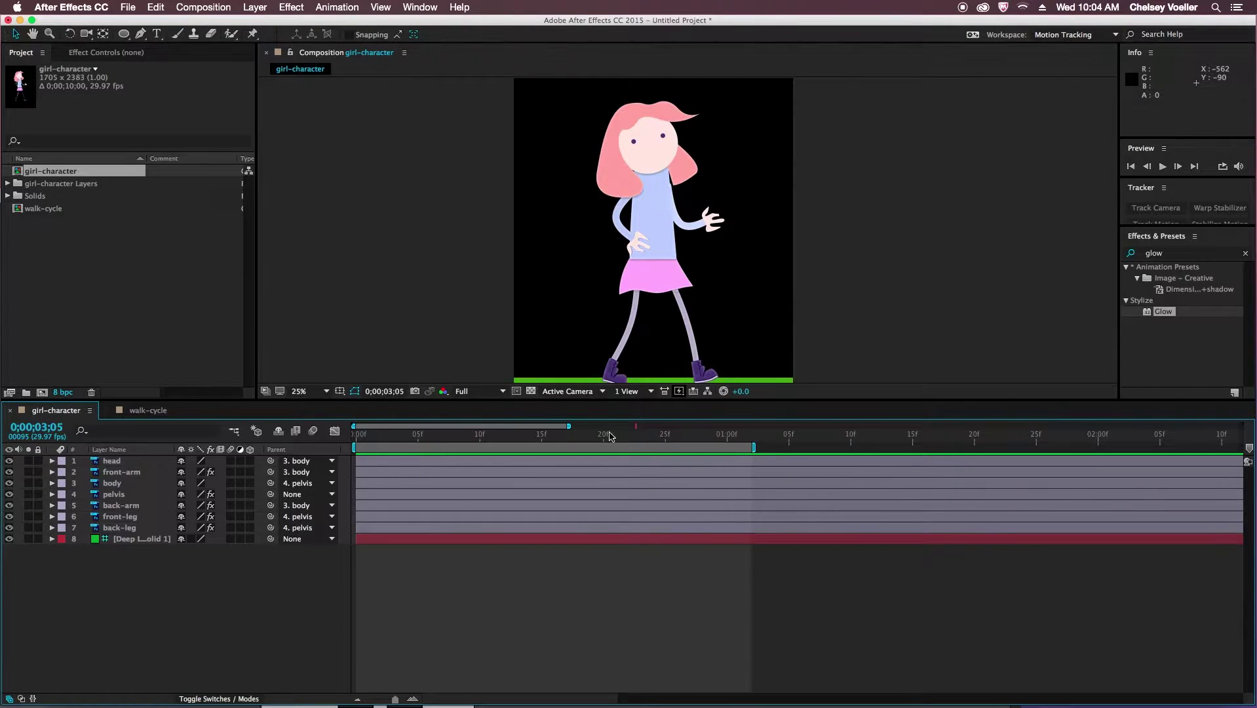
{"action": "left_click", "coordinate": [727, 435]}
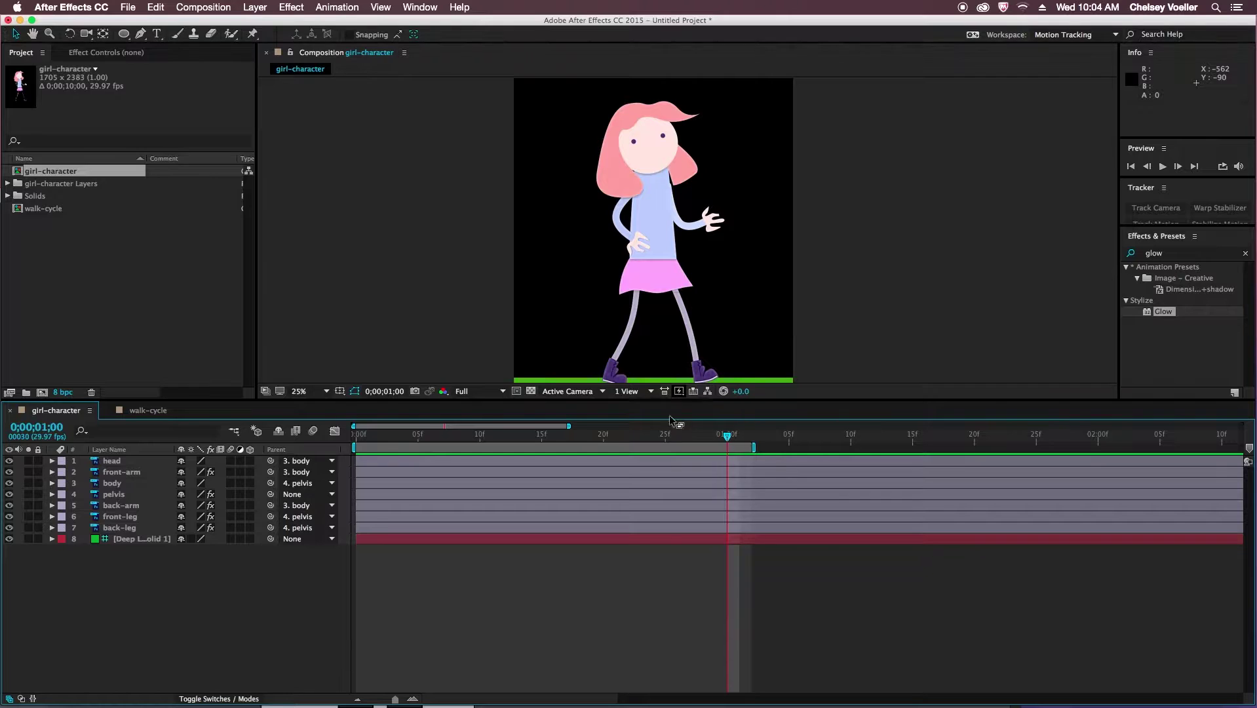
{"action": "left_click", "coordinate": [226, 8]}
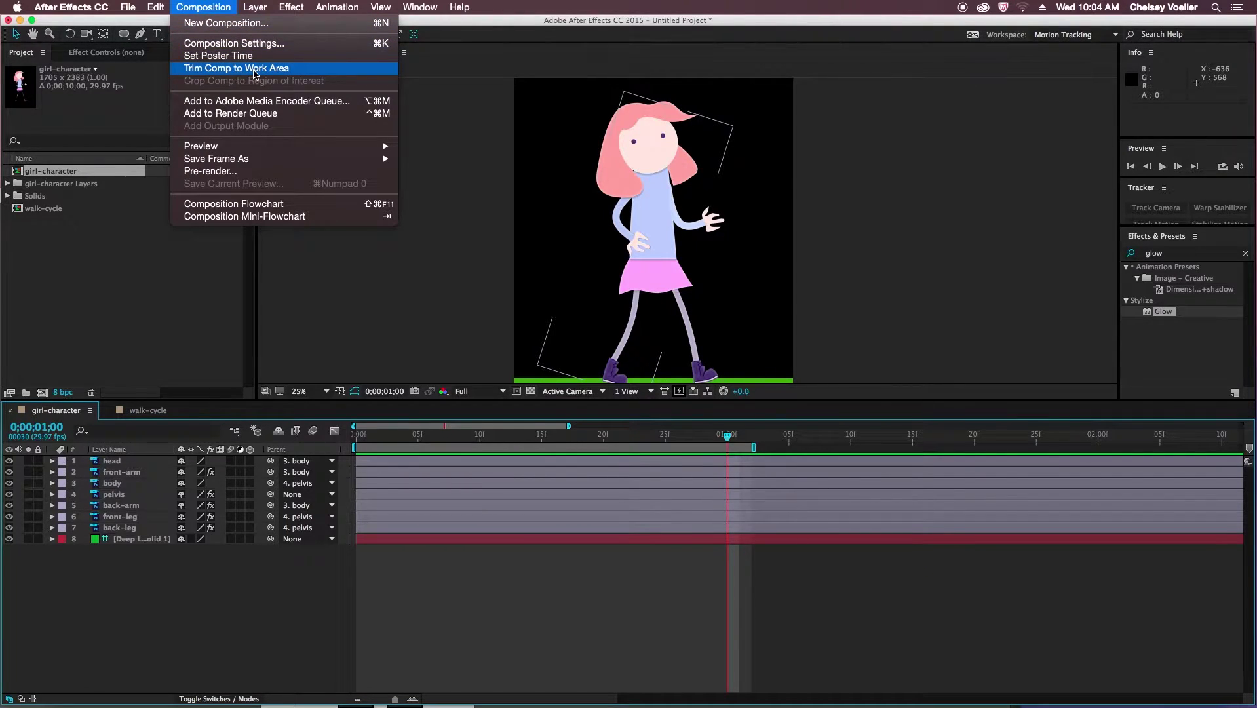
{"action": "left_click", "coordinate": [280, 68]}
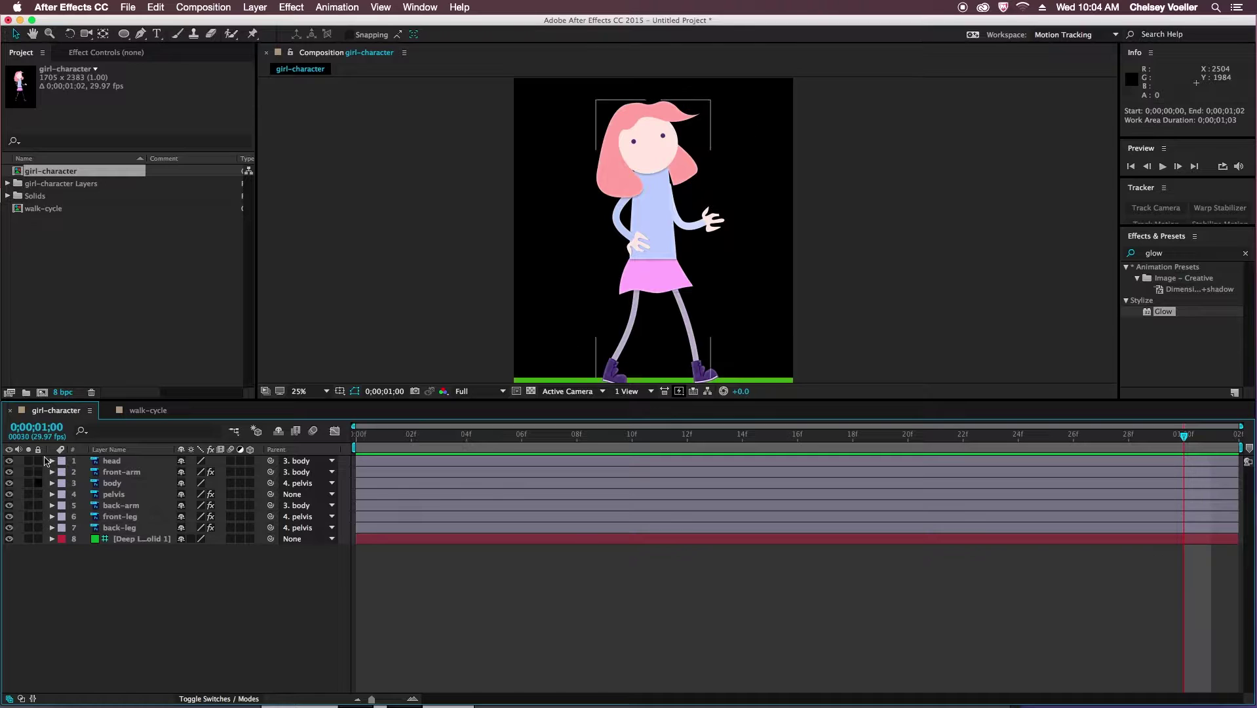
Add the trimmed girl-character comp as a layer in walk-cycle.
{"action": "left_click", "coordinate": [158, 410]}
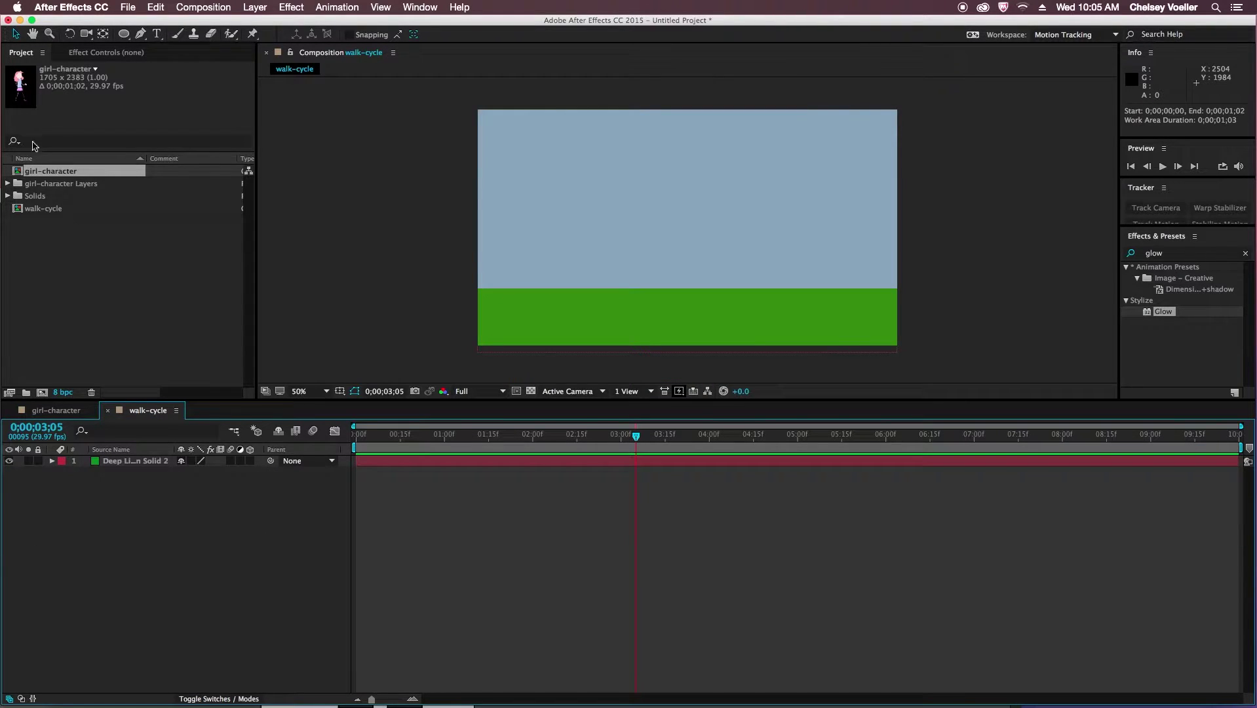
{"action": "left_click_drag", "start_coordinate": [46, 173], "coordinate": [119, 457]}
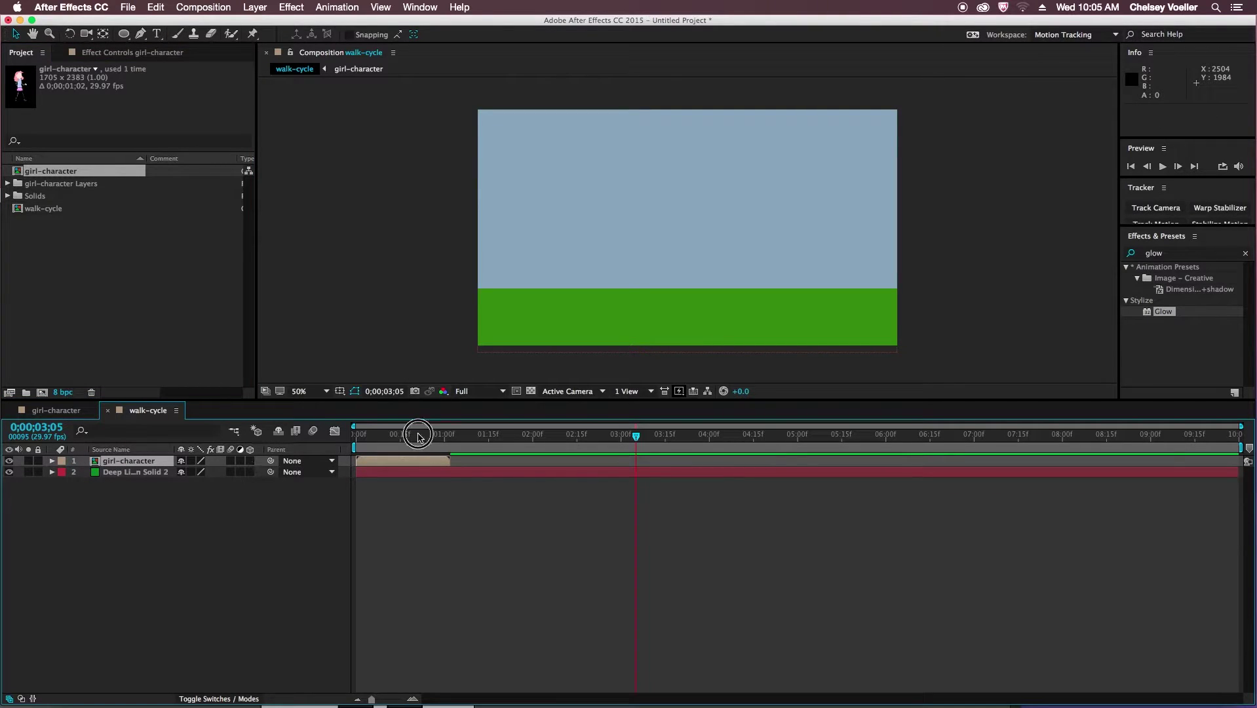
{"action": "left_click_drag", "start_coordinate": [393, 434], "coordinate": [417, 434]}
{"action": "key", "text": "comma"}
{"action": "key", "text": "comma"}
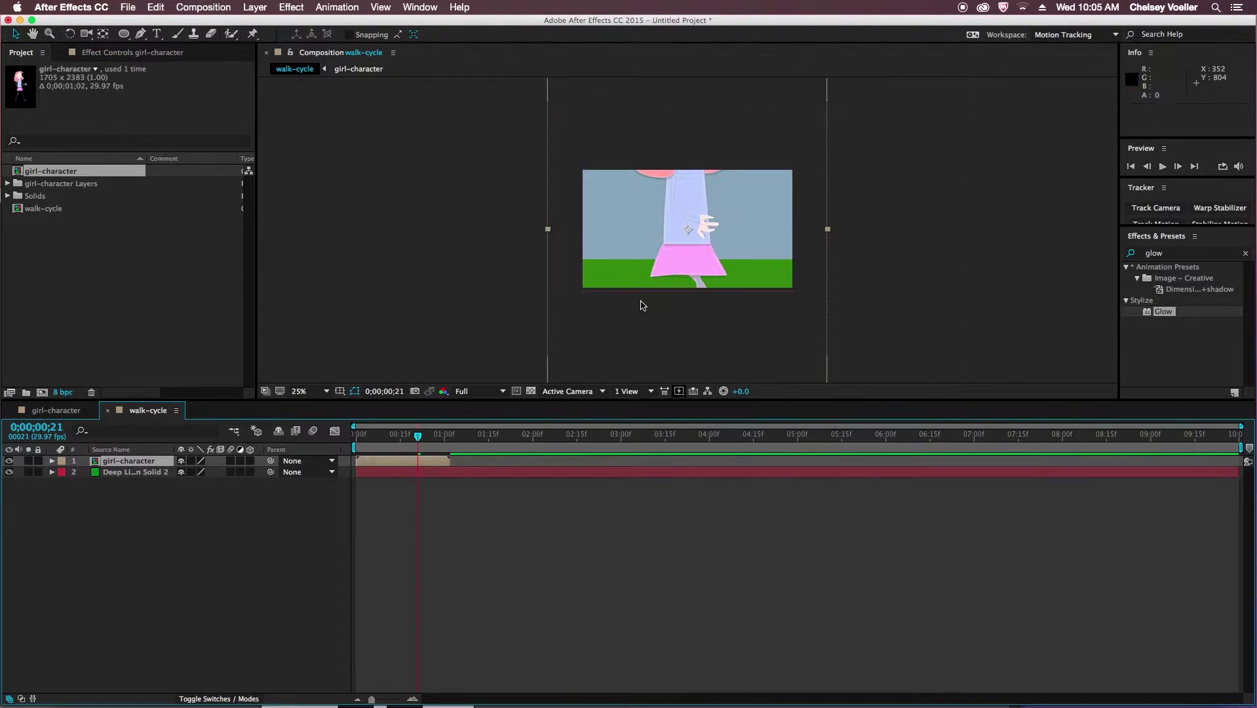
{"action": "key", "text": "comma"}
{"action": "key", "text": "comma"}
{"action": "key", "text": "comma"}
{"action": "key", "text": "comma"}
Scale the girl to about 28% and move her left onto the grass at 328, 372.
{"action": "left_click_drag", "start_coordinate": [651, 184], "coordinate": [679, 217]}
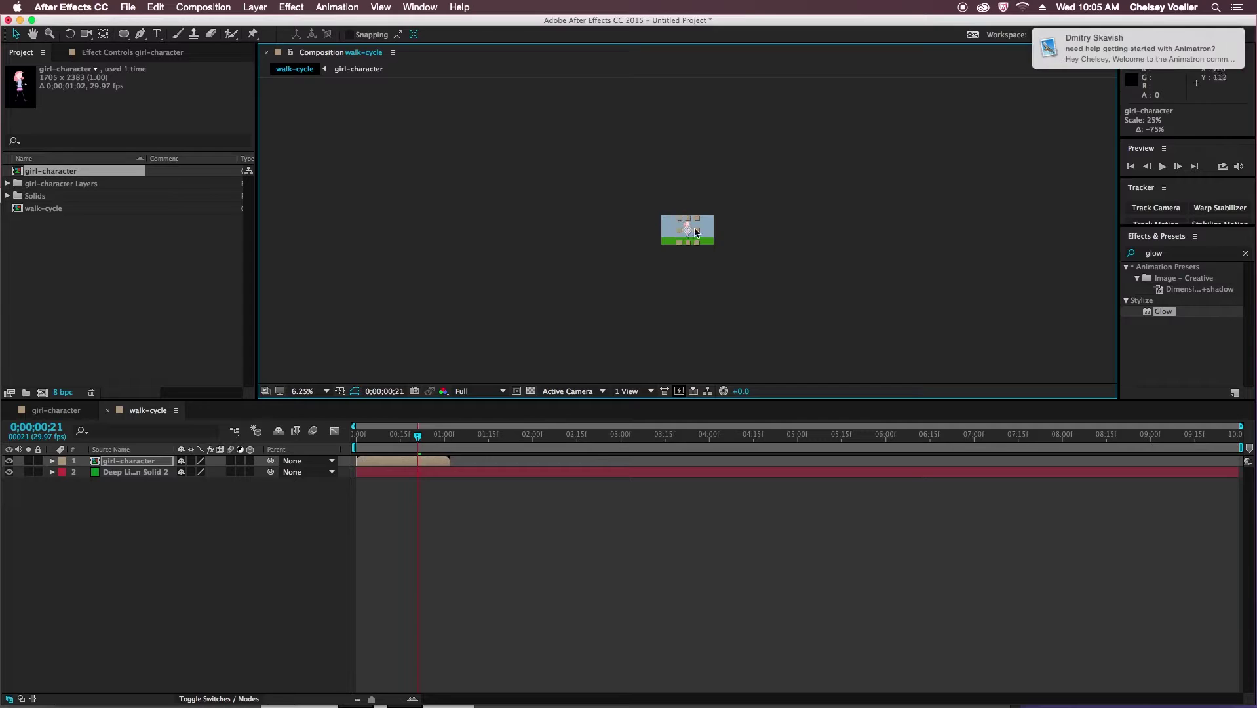
{"action": "key", "text": "period"}
{"action": "key", "text": "period"}
{"action": "key", "text": "period"}
{"action": "key", "text": "period"}
{"action": "key", "text": "period"}
{"action": "key", "text": "period"}
{"action": "mouse_move", "coordinate": [616, 136]}
{"action": "left_mouse_down"}
{"action": "mouse_move", "coordinate": [585, 113]}
{"action": "mouse_move", "coordinate": [597, 123]}
{"action": "left_mouse_up"}
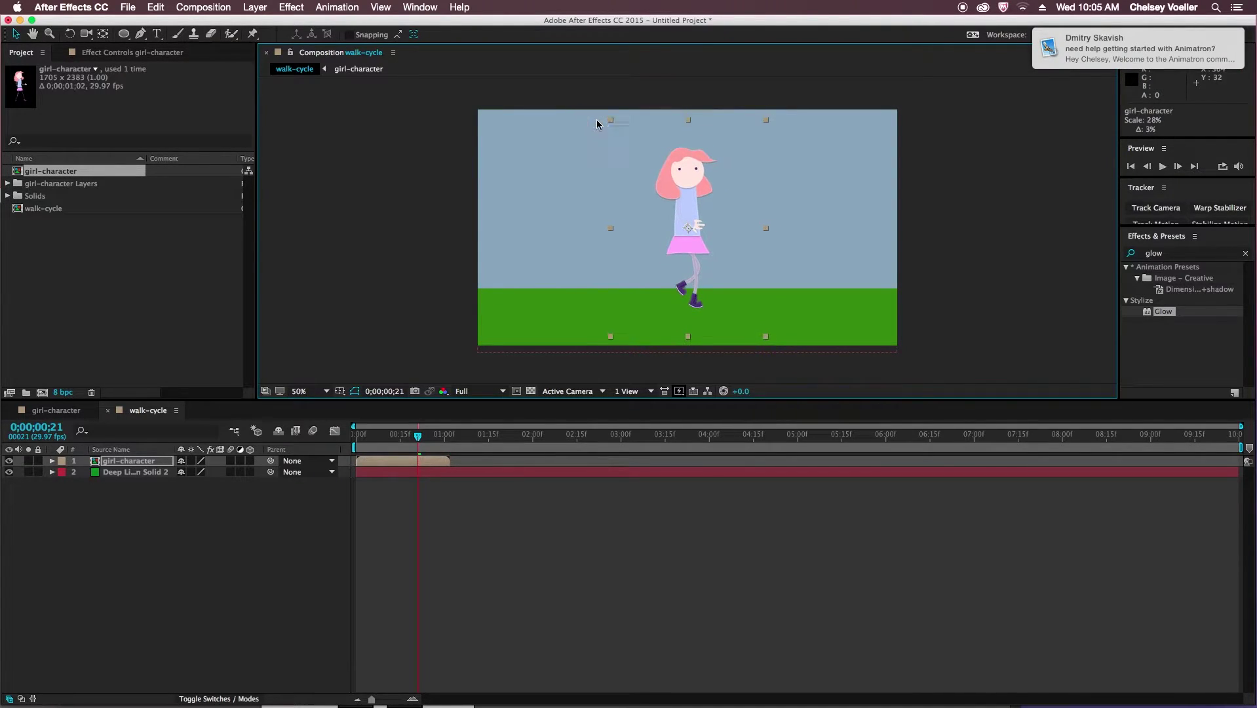
{"action": "left_click_drag", "start_coordinate": [671, 184], "coordinate": [569, 188]}
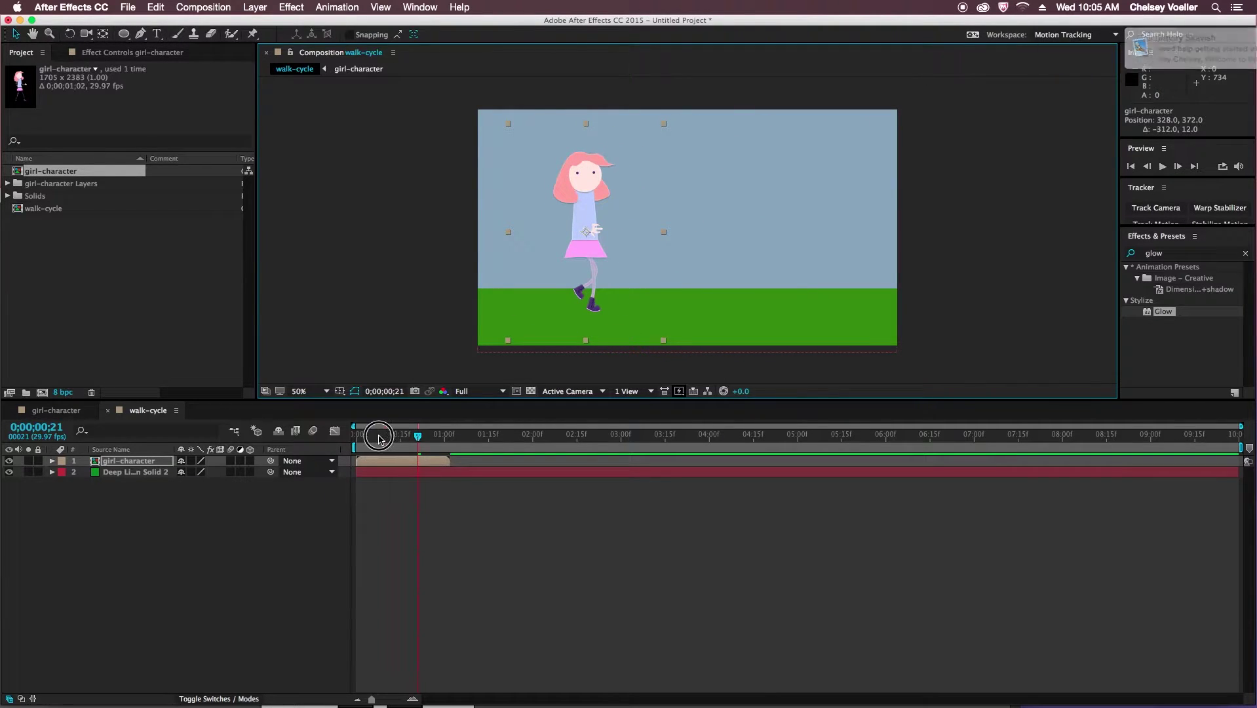
{"action": "left_click_drag", "start_coordinate": [417, 434], "coordinate": [364, 438]}
{"action": "left_click", "coordinate": [450, 478]}
{"action": "left_click", "coordinate": [371, 438]}
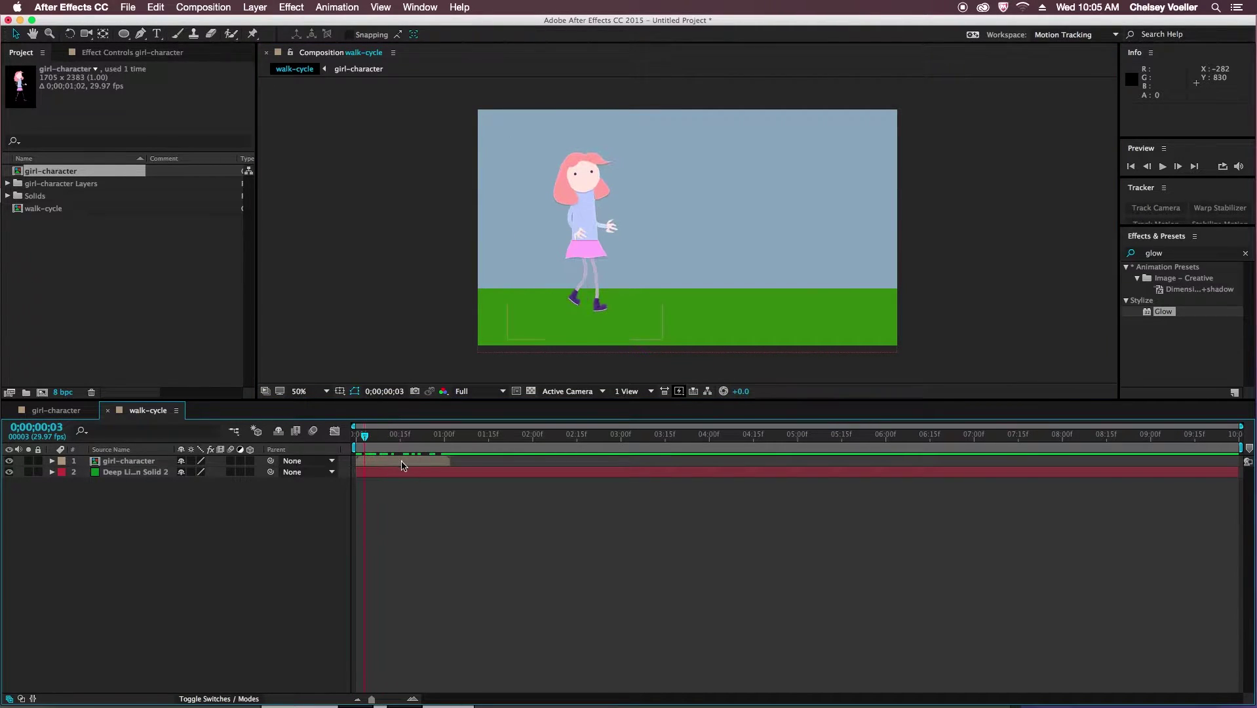
{"action": "left_click", "coordinate": [197, 461]}
Enable Time Remapping on girl-character and extend the layer to end near 0;00;02;16.
{"action": "right_click", "coordinate": [144, 463]}
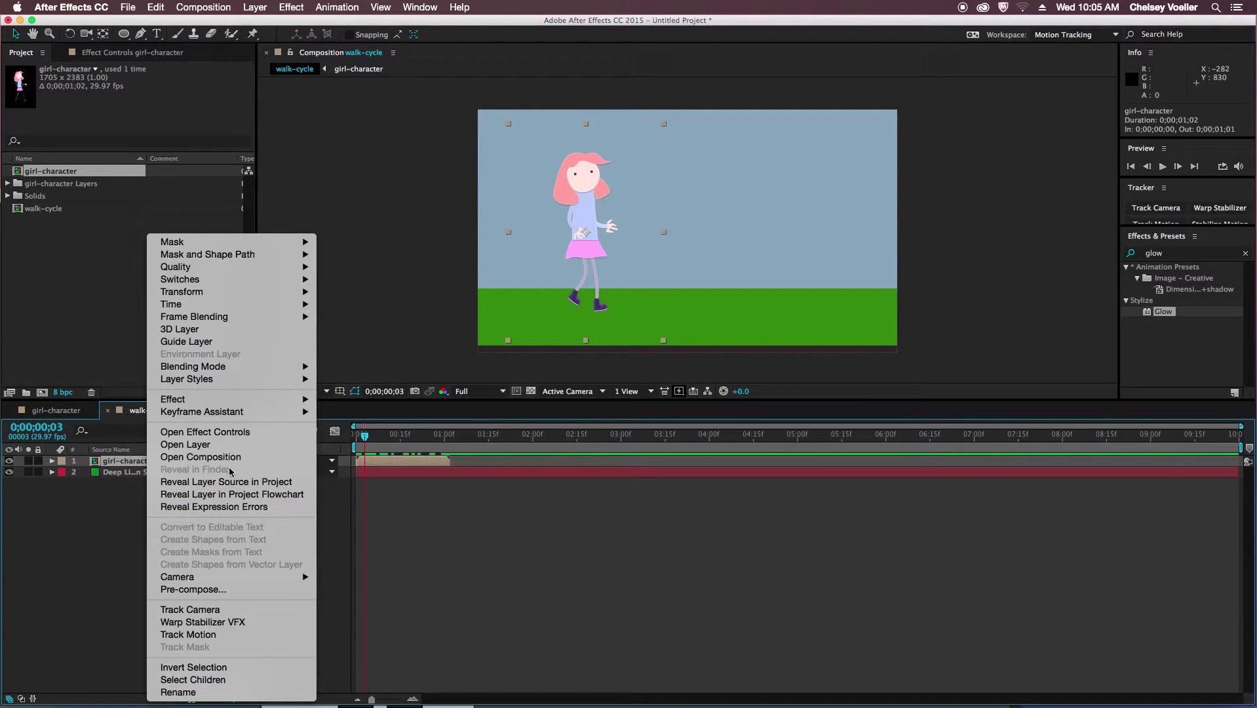
{"action": "mouse_move", "coordinate": [246, 304]}
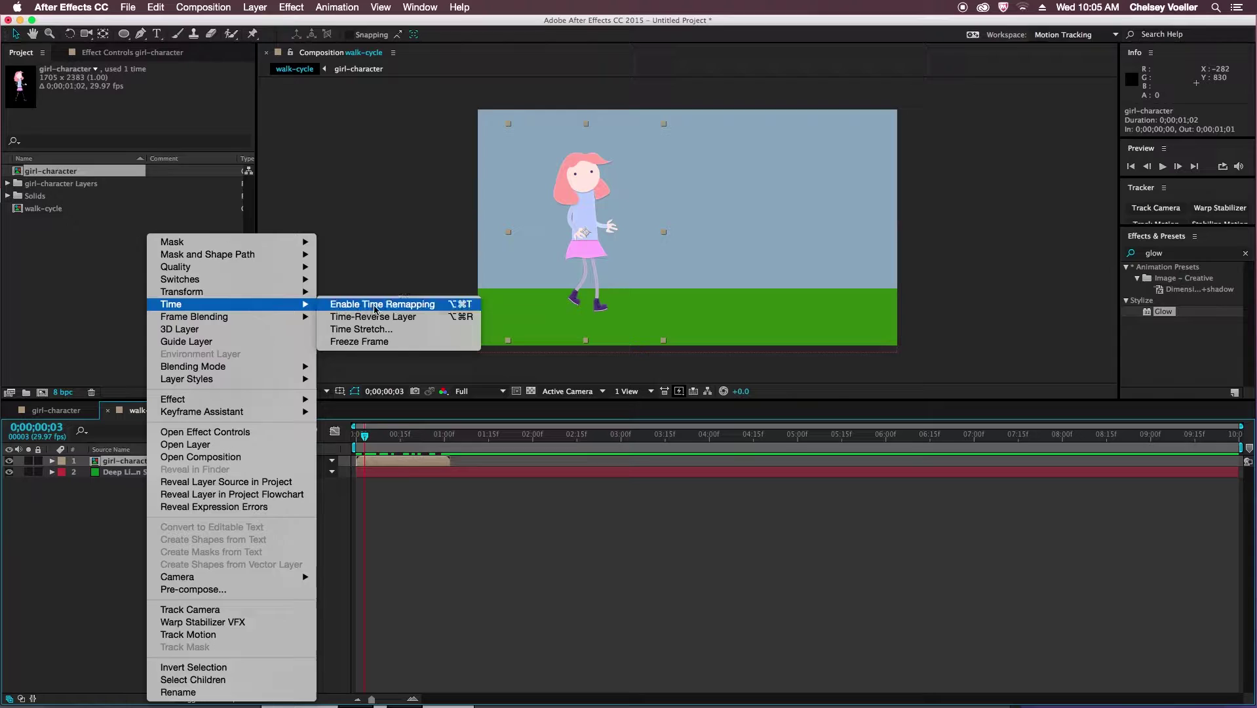
{"action": "left_click", "coordinate": [374, 305]}
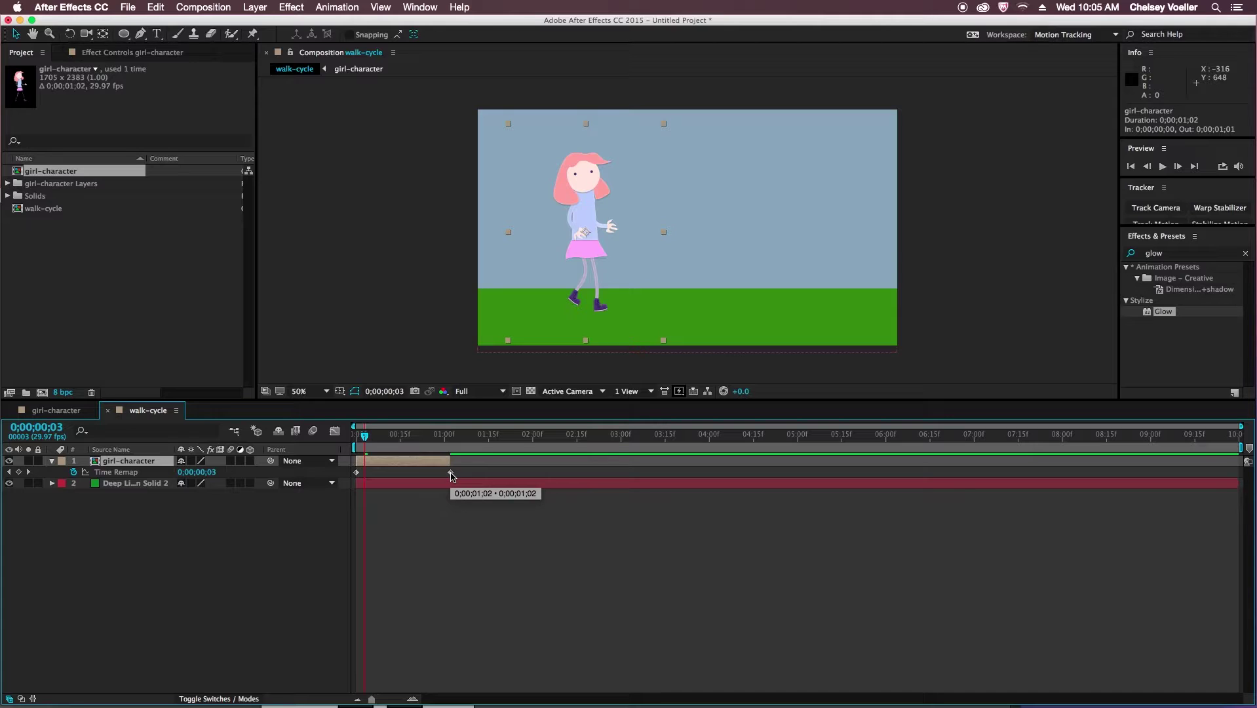
{"action": "left_click_drag", "start_coordinate": [450, 461], "coordinate": [582, 460]}
{"action": "mouse_move", "coordinate": [392, 436]}
{"action": "left_mouse_down"}
{"action": "mouse_move", "coordinate": [482, 438]}
{"action": "mouse_move", "coordinate": [377, 446]}
{"action": "left_mouse_up"}
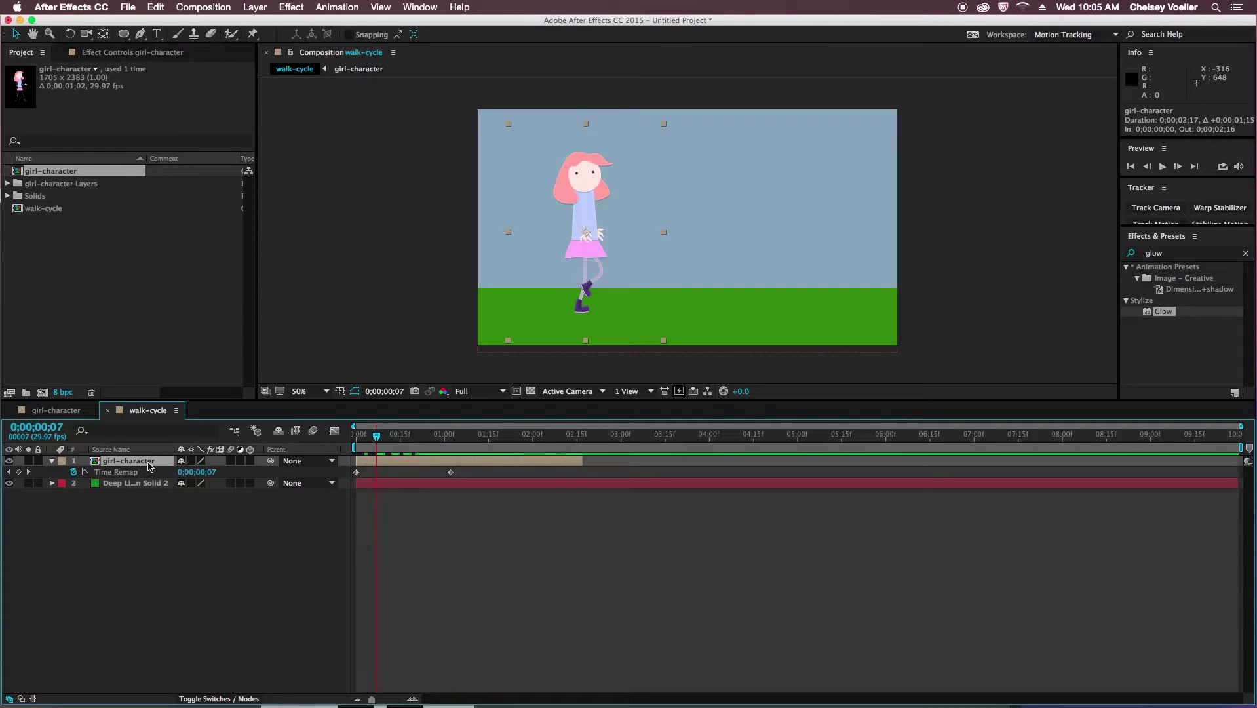
Give girl-character's Time Remap a loopOut(type = 'cycle', numKeyframes = 0) expression.
{"action": "key", "text": "Home"}
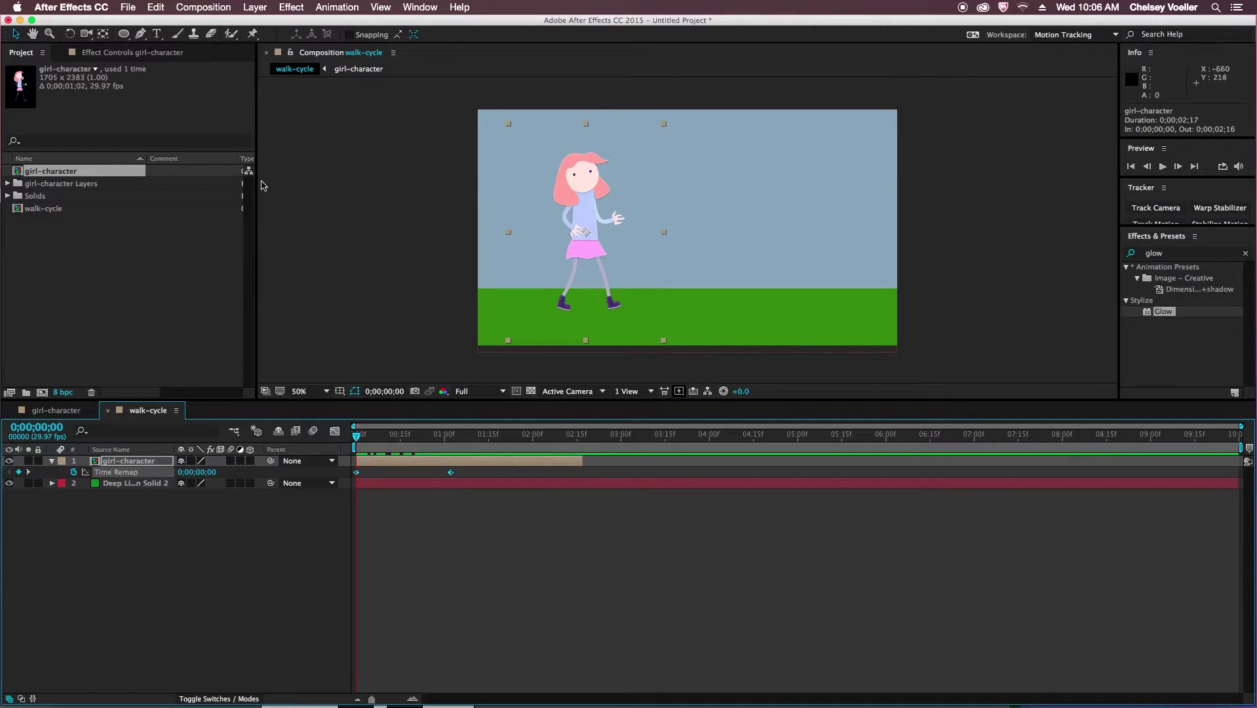
{"action": "left_click", "coordinate": [327, 5]}
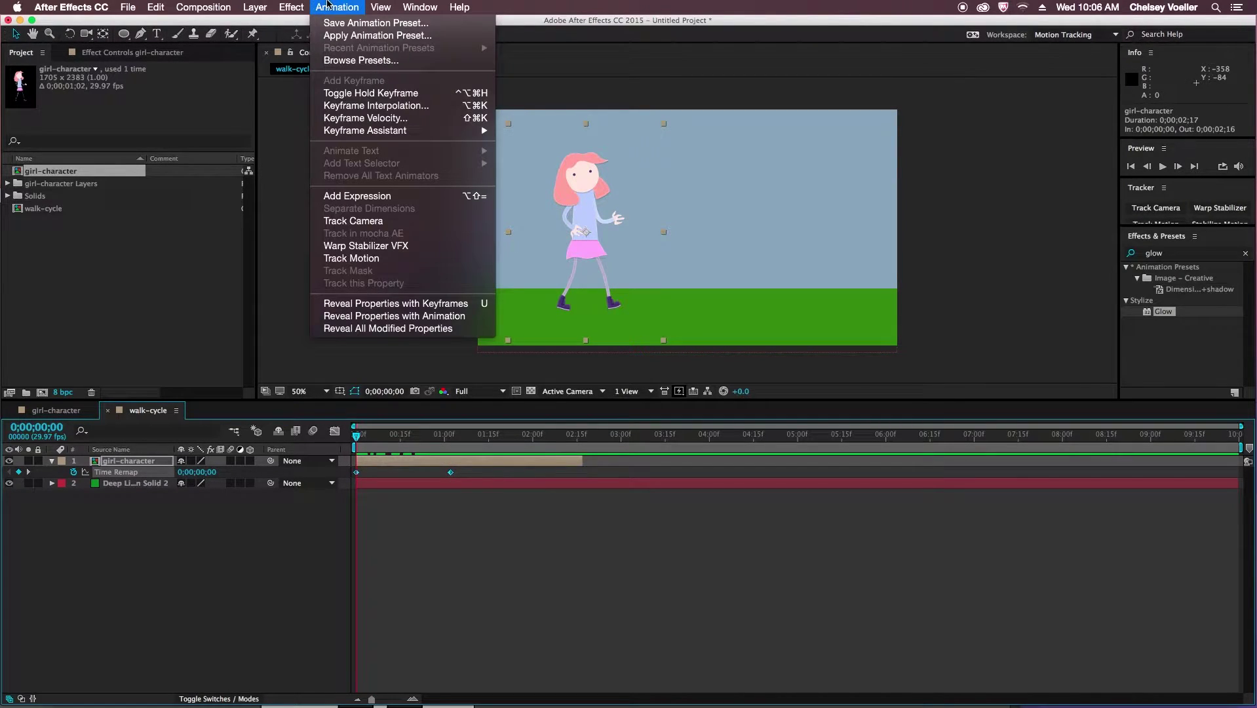
{"action": "left_click", "coordinate": [357, 196]}
{"action": "key", "text": "BackSpace"}
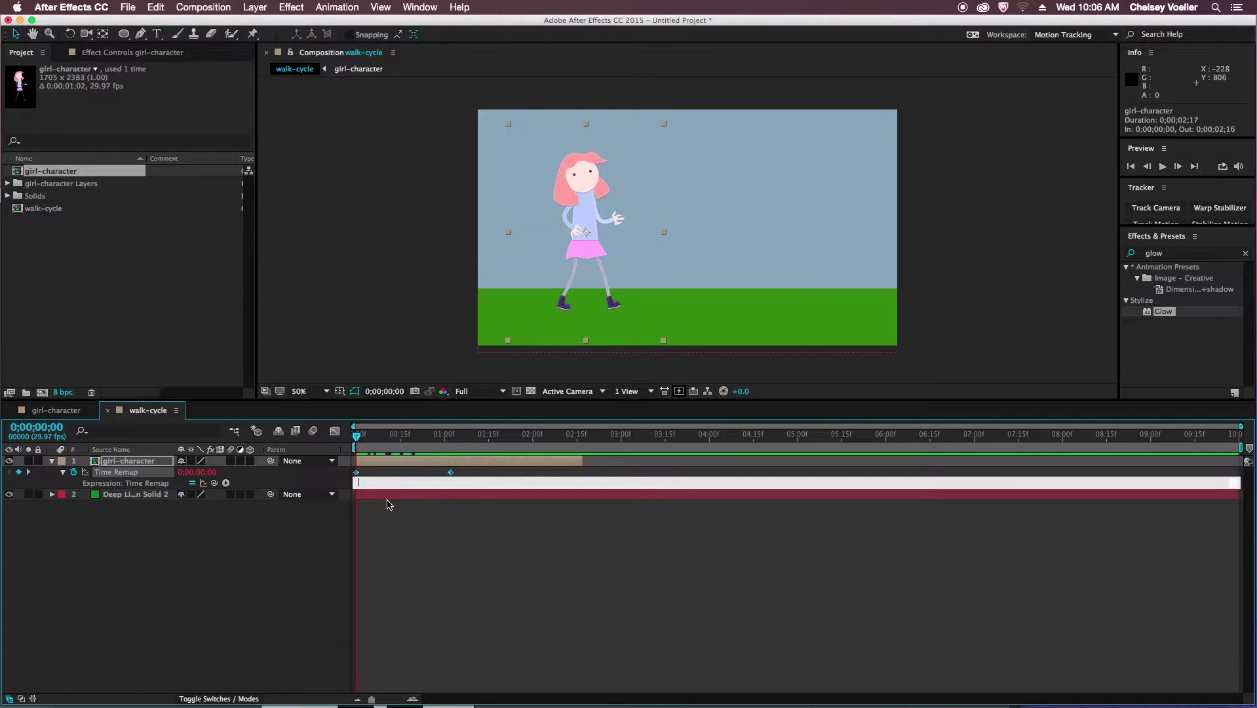
{"action": "left_click", "coordinate": [226, 485]}
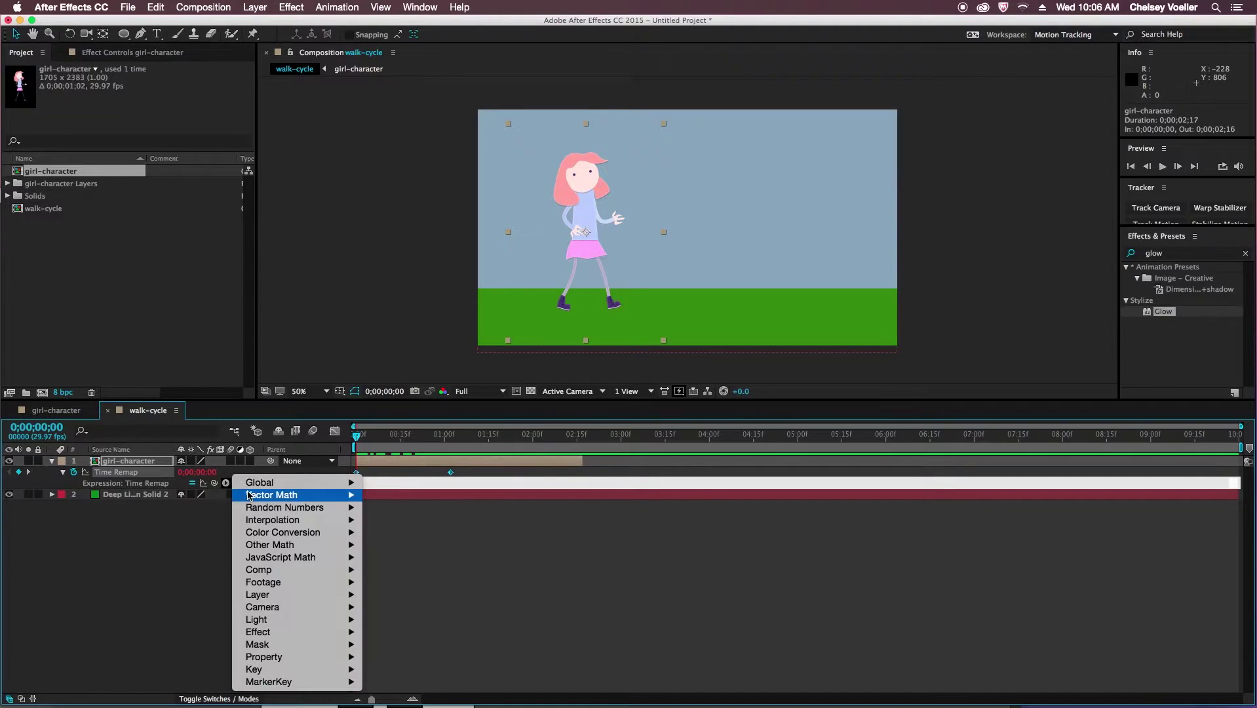
{"action": "mouse_move", "coordinate": [302, 659]}
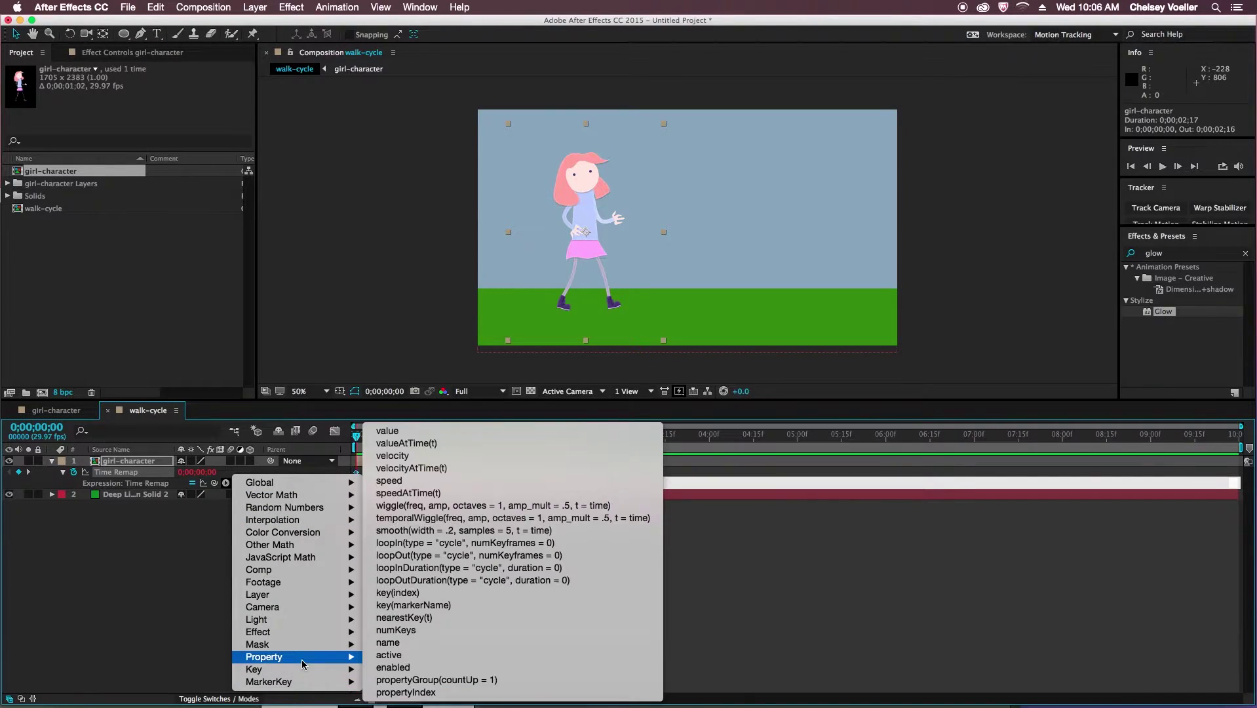
{"action": "left_click", "coordinate": [406, 556]}
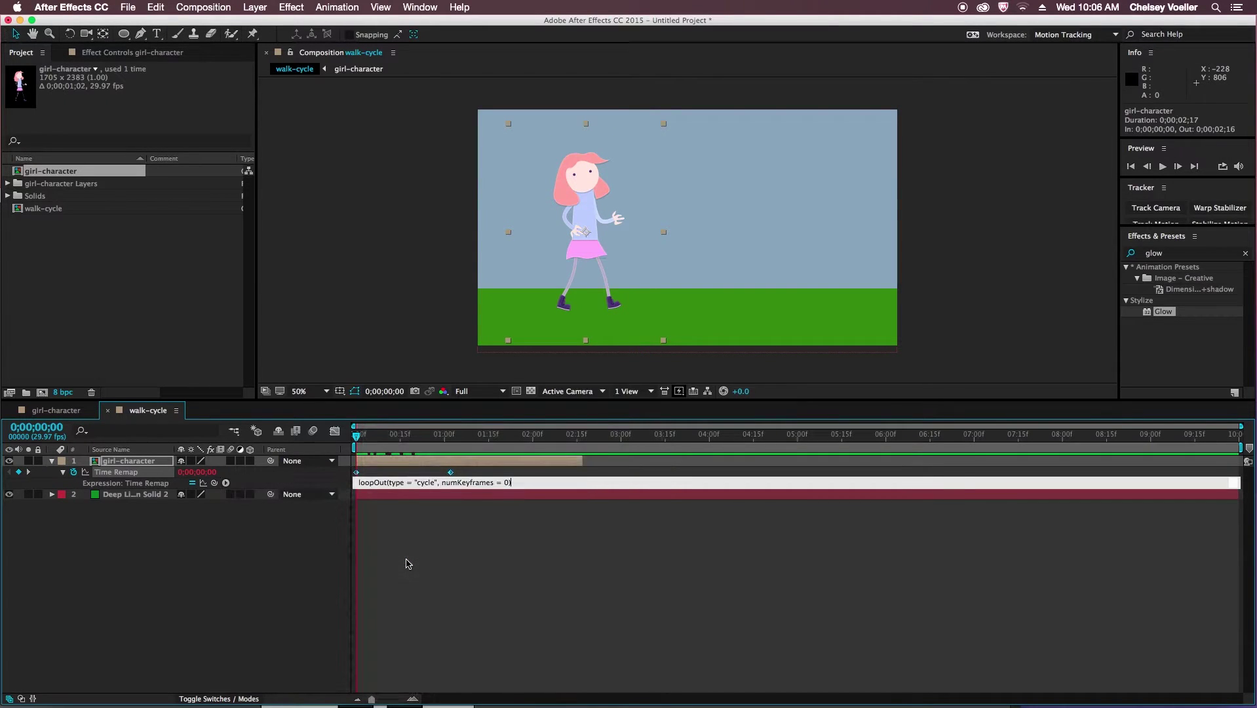
{"action": "left_click", "coordinate": [407, 508]}
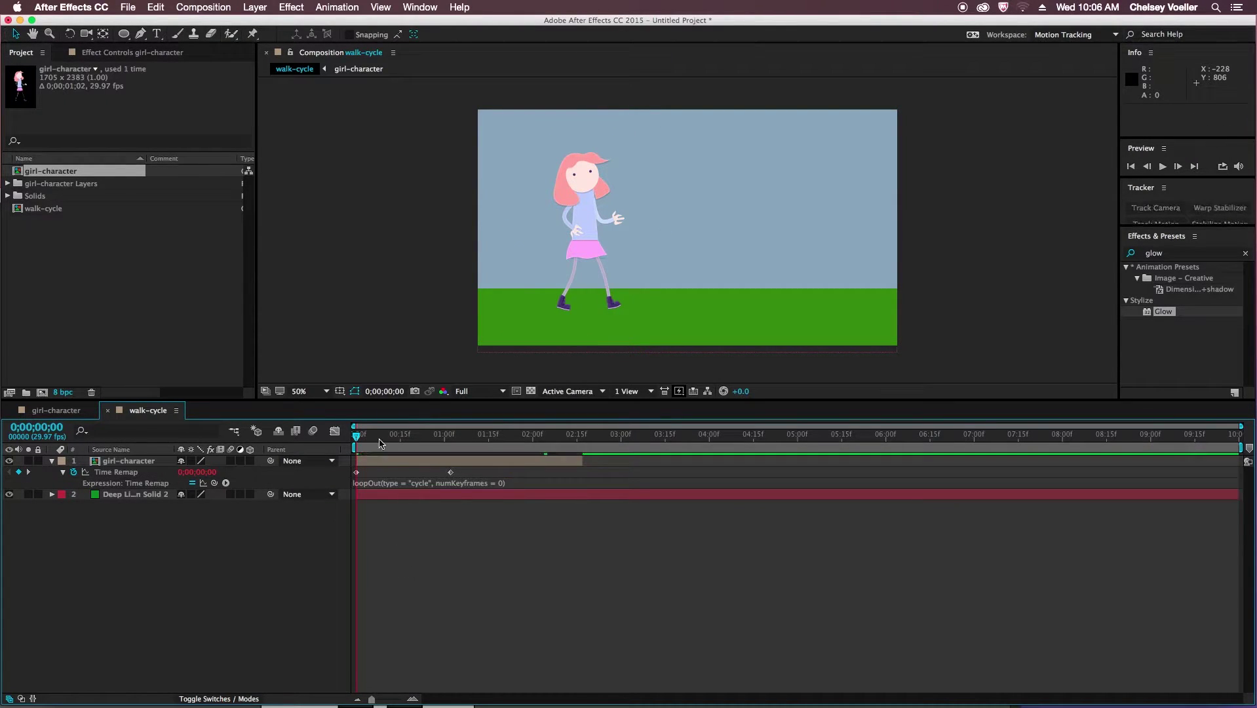
Drag the girl layer's out point to the end of the comp and preview the looping walk.
{"action": "left_click_drag", "start_coordinate": [358, 440], "coordinate": [1237, 462]}
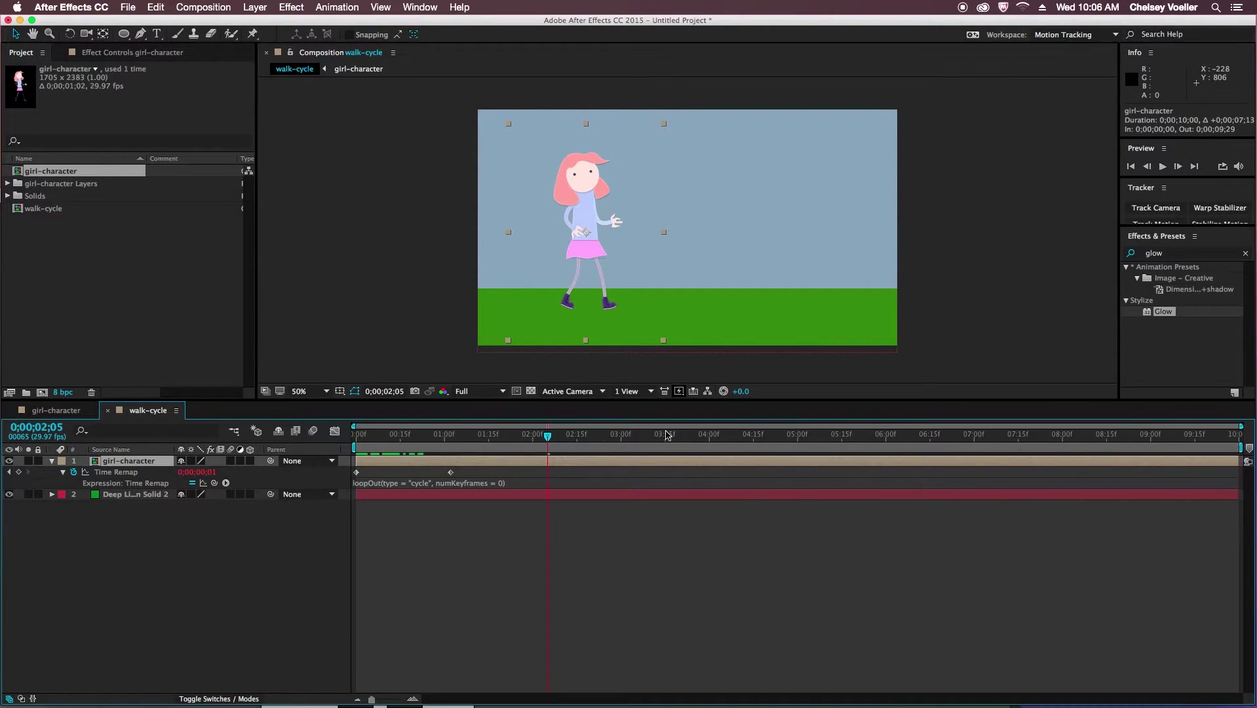
{"action": "left_click_drag", "start_coordinate": [488, 437], "coordinate": [355, 438]}
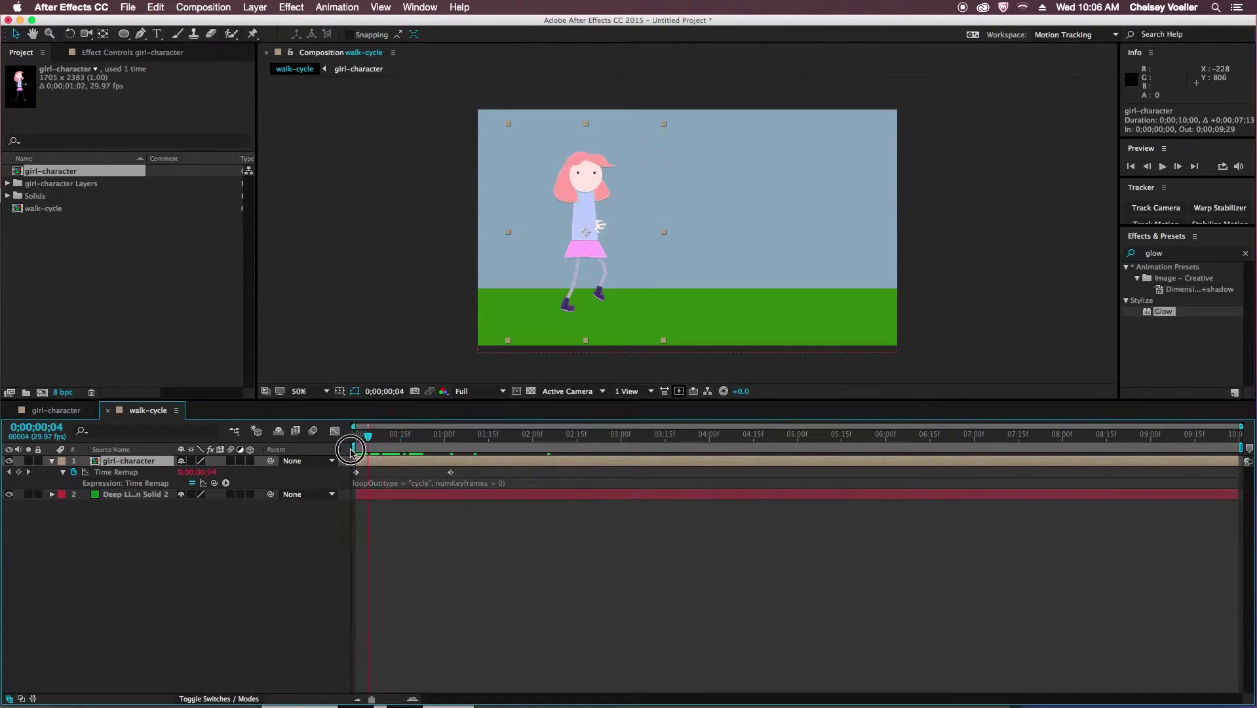
{"action": "left_click", "coordinate": [404, 468]}
{"action": "key", "text": "space"}
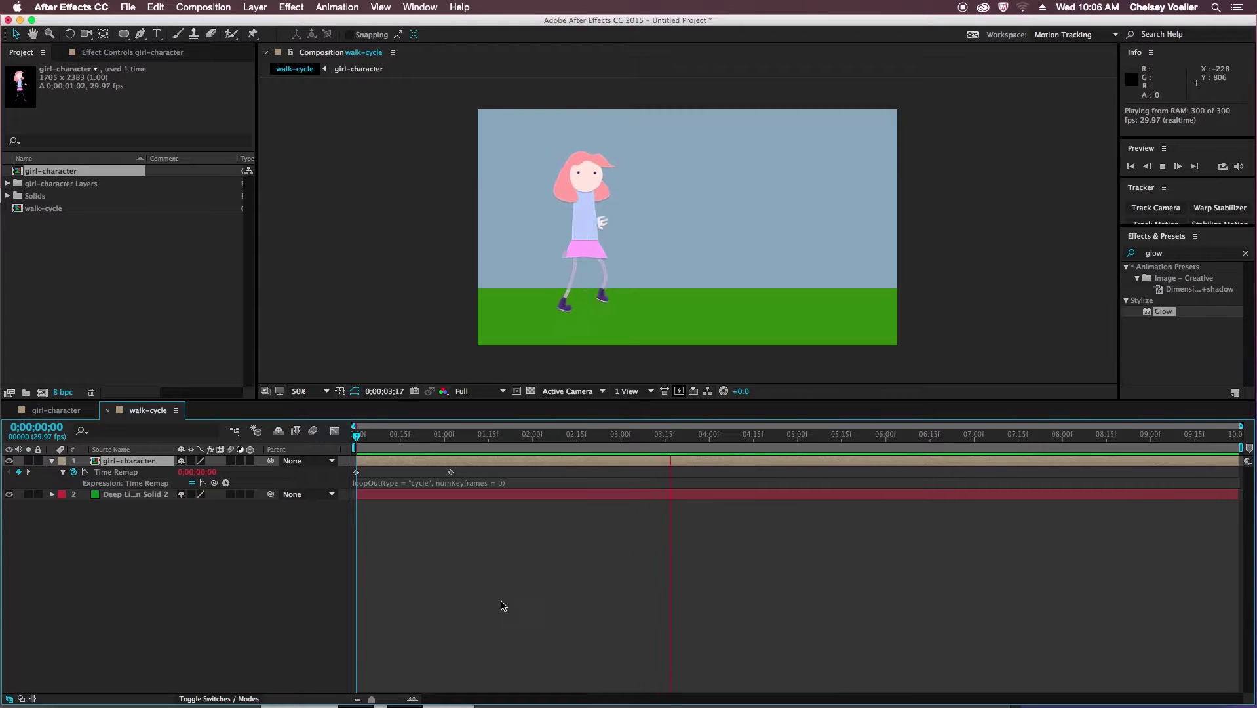
{"action": "key", "text": "space"}
Check the Time Remap keyframe at 0;00;01;02 and preview the walk again.
{"action": "left_click", "coordinate": [440, 437]}
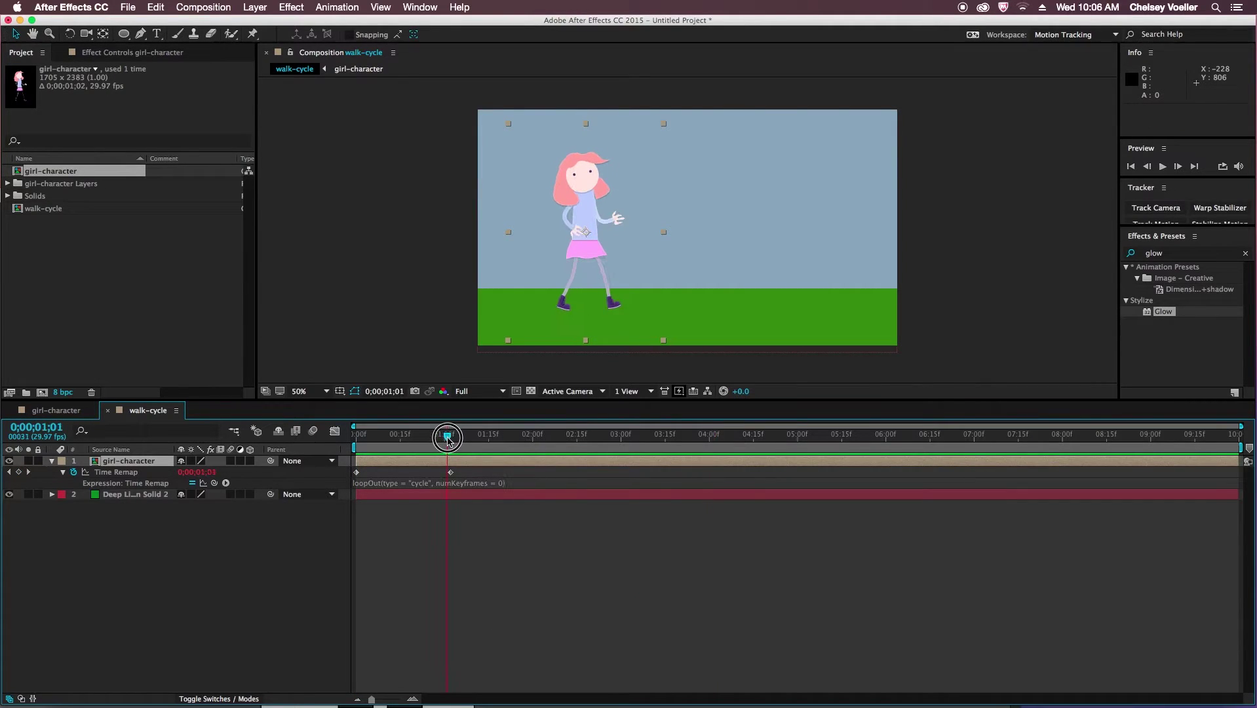
{"action": "left_click_drag", "start_coordinate": [447, 437], "coordinate": [448, 439]}
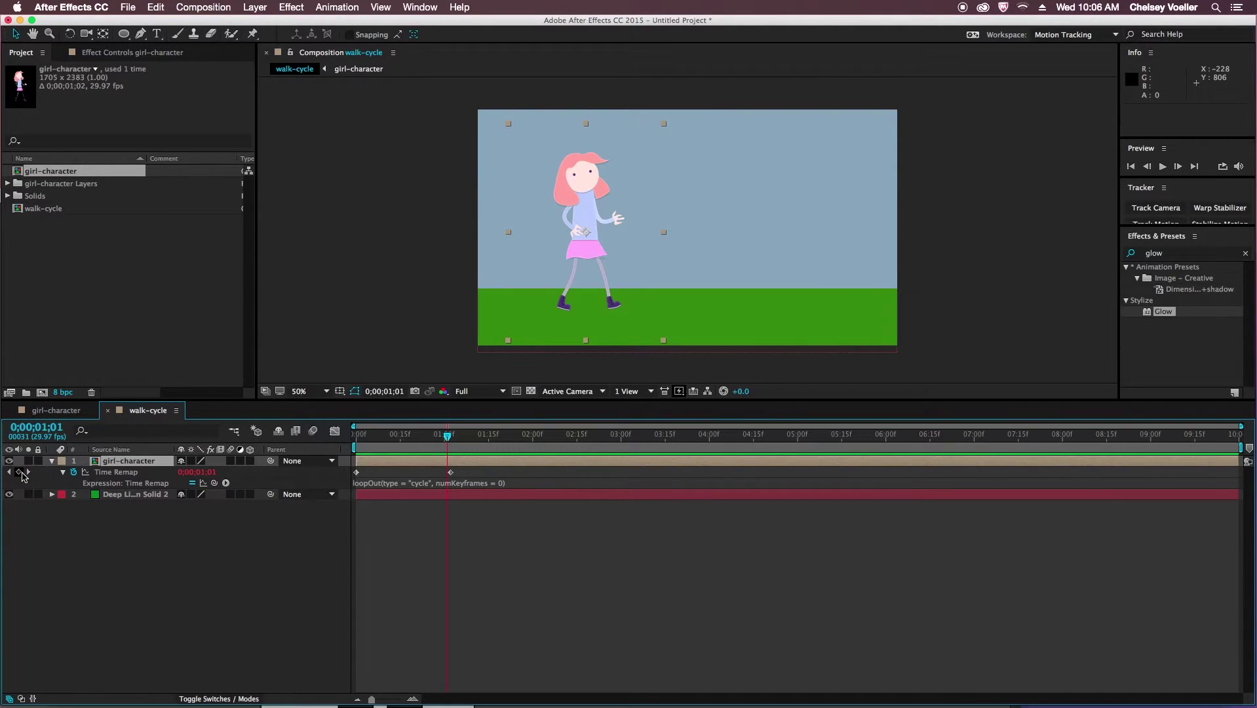
{"action": "left_click", "coordinate": [19, 472]}
{"action": "left_click", "coordinate": [450, 472]}
{"action": "left_click_drag", "start_coordinate": [454, 441], "coordinate": [356, 436]}
{"action": "key", "text": "space"}
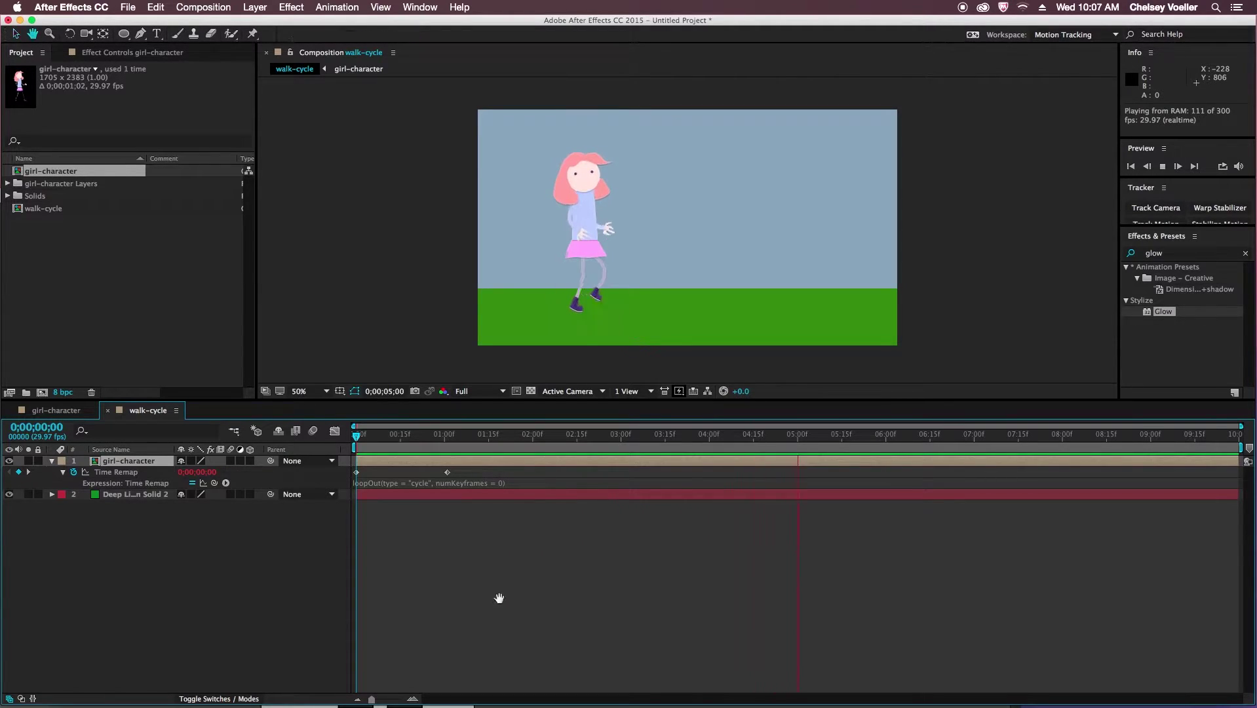
{"action": "key", "text": "space"}
Draw a closed zigzag pine-tree outline with the Pen tool to the right of the girl.
{"action": "left_click", "coordinate": [53, 461]}
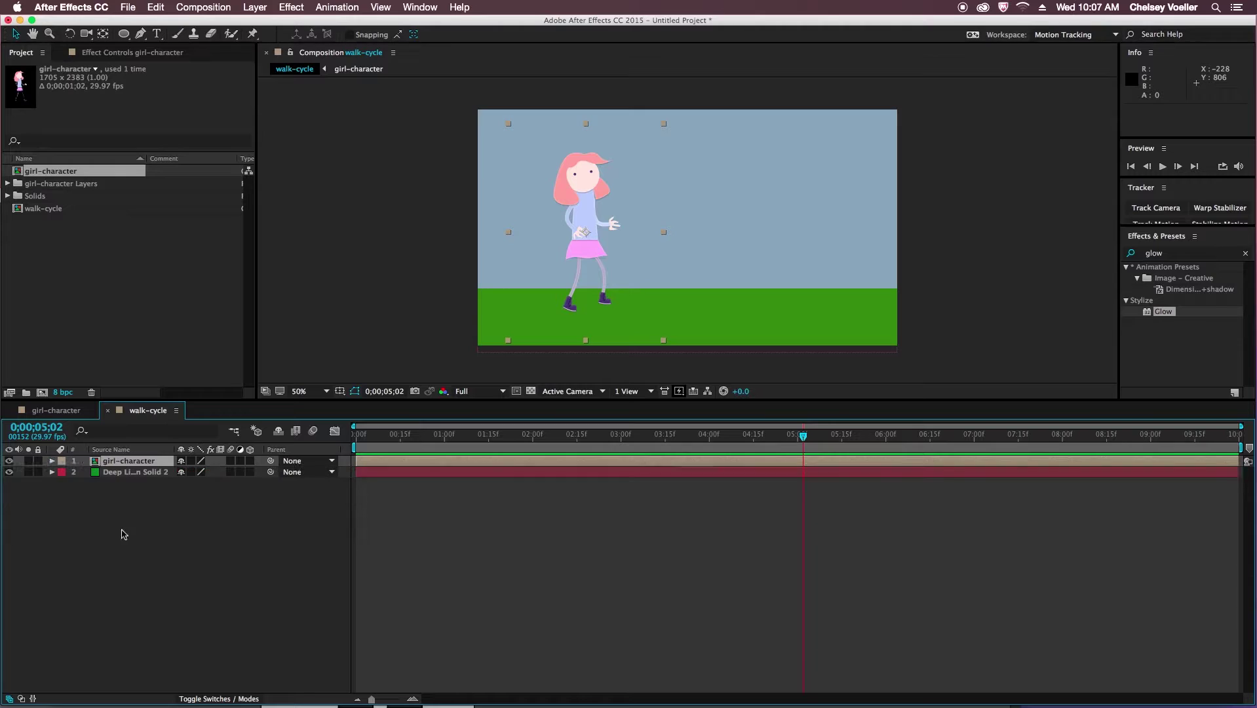
{"action": "left_click", "coordinate": [165, 550]}
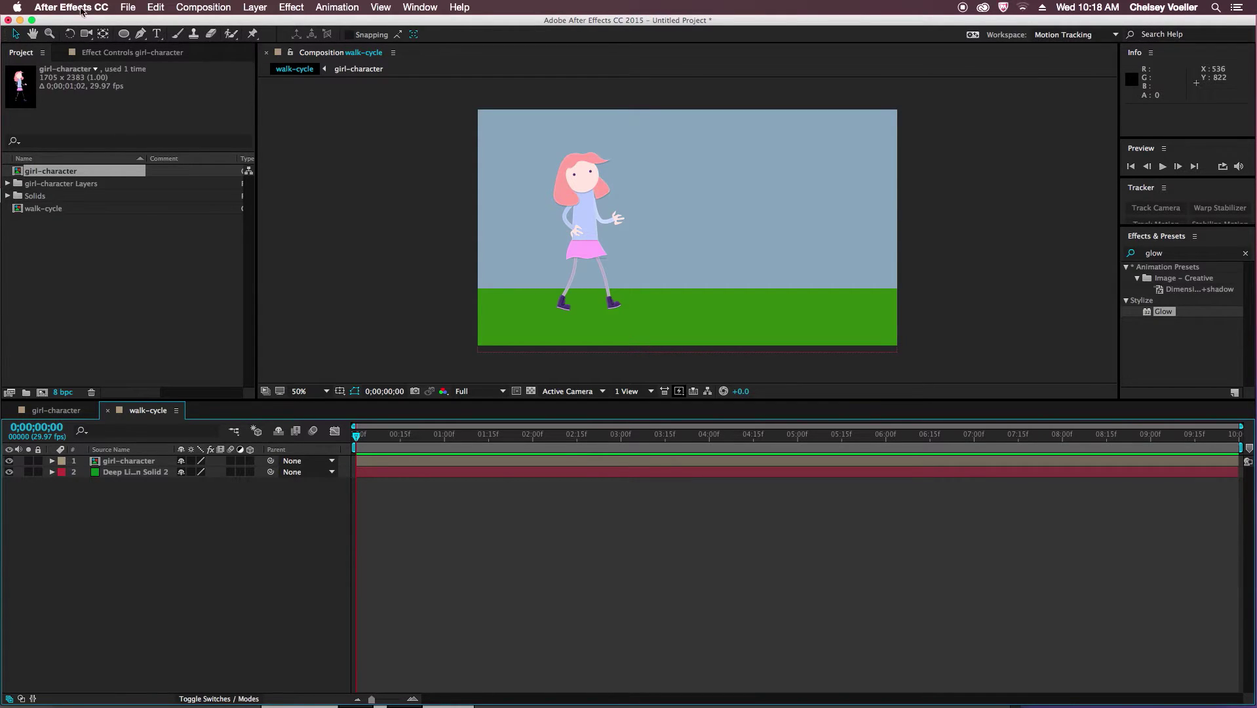
{"action": "left_click", "coordinate": [140, 33]}
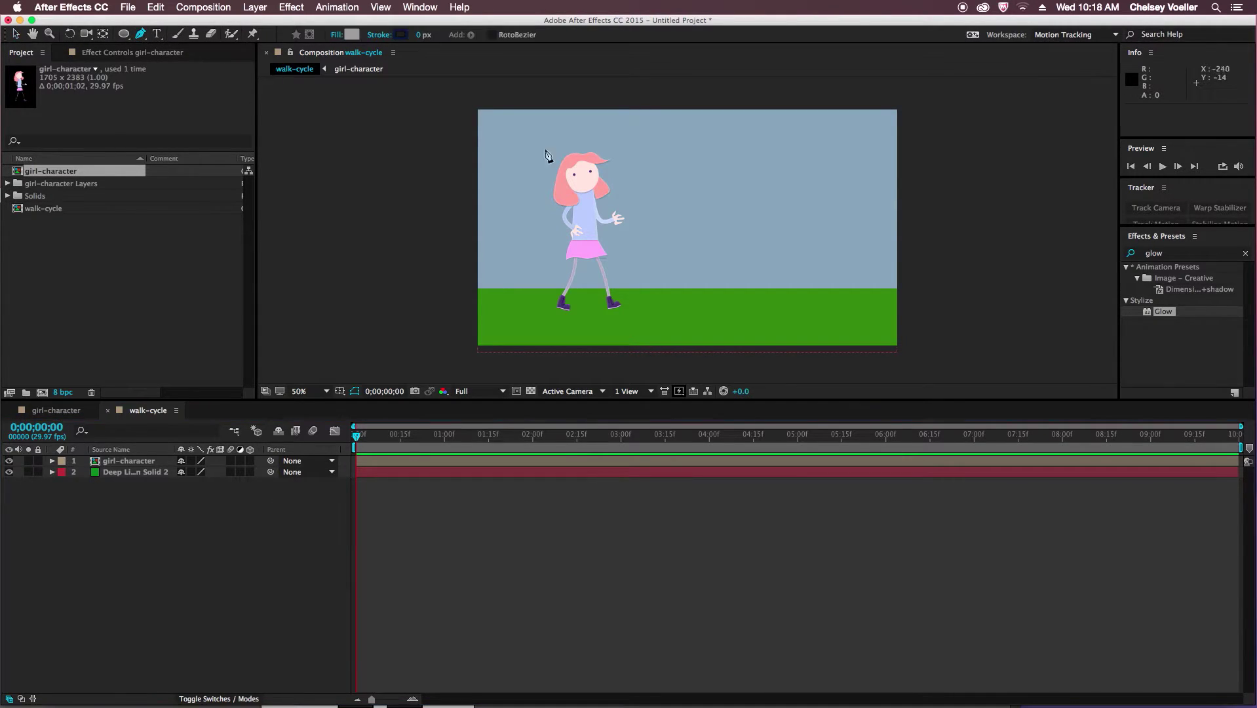
{"action": "left_click", "coordinate": [743, 153]}
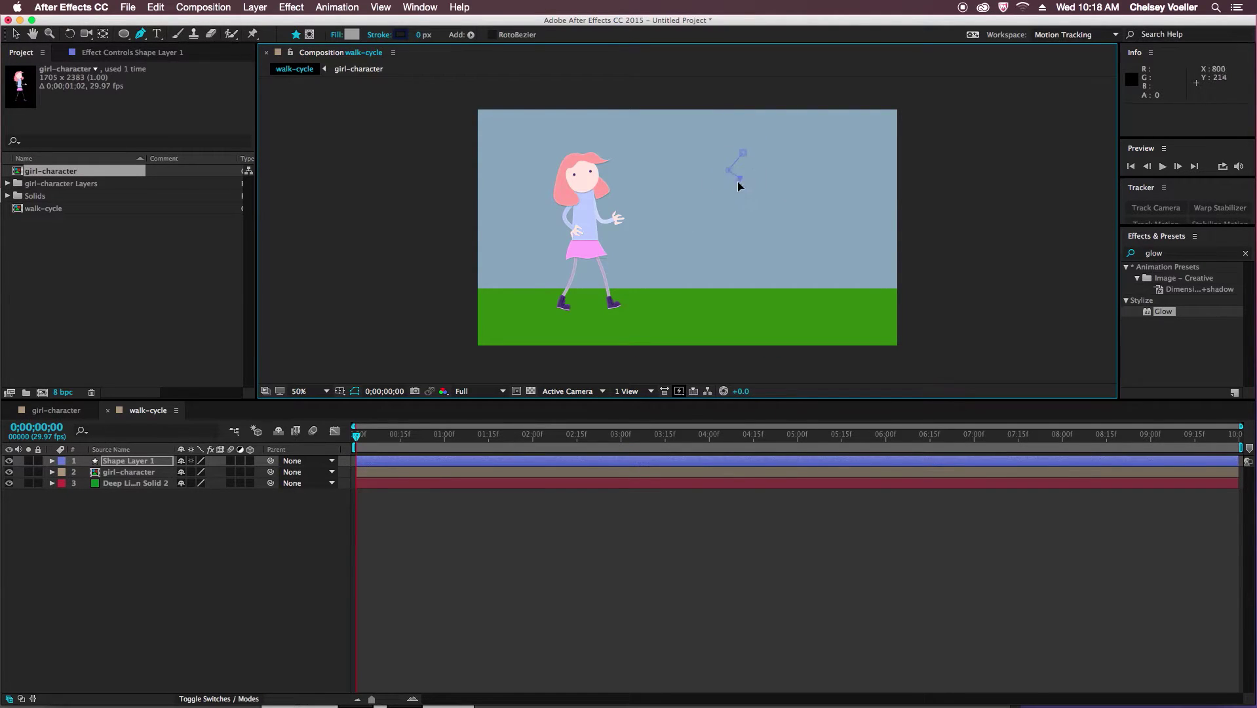
{"action": "left_click", "coordinate": [723, 192]}
{"action": "left_click", "coordinate": [742, 193]}
{"action": "left_click", "coordinate": [719, 218]}
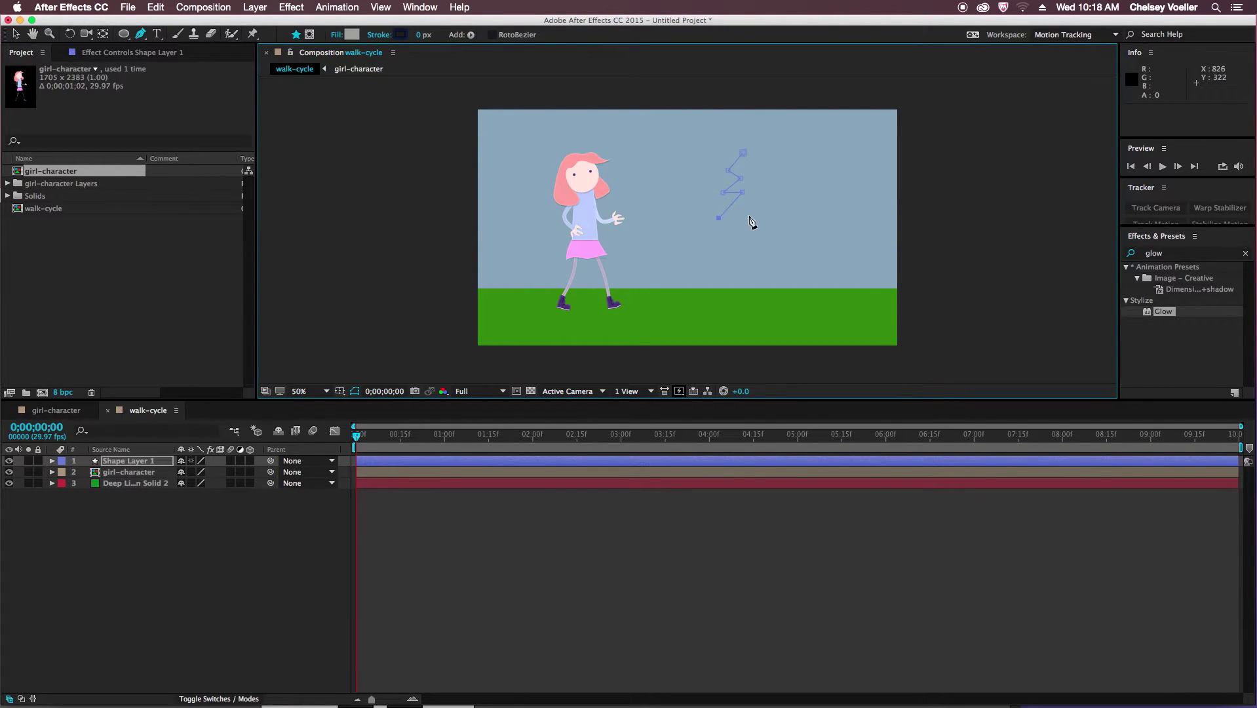
{"action": "left_click", "coordinate": [742, 263]}
{"action": "left_click", "coordinate": [755, 283]}
{"action": "left_click", "coordinate": [803, 256]}
{"action": "left_click", "coordinate": [788, 264]}
{"action": "left_click", "coordinate": [780, 246]}
{"action": "left_click_drag", "start_coordinate": [776, 223], "coordinate": [796, 224]}
{"action": "left_click_drag", "start_coordinate": [748, 154], "coordinate": [770, 158]}
Refine the tree outline by raising the top point and adjusting, adding or removing edge vertices.
{"action": "left_click", "coordinate": [15, 33]}
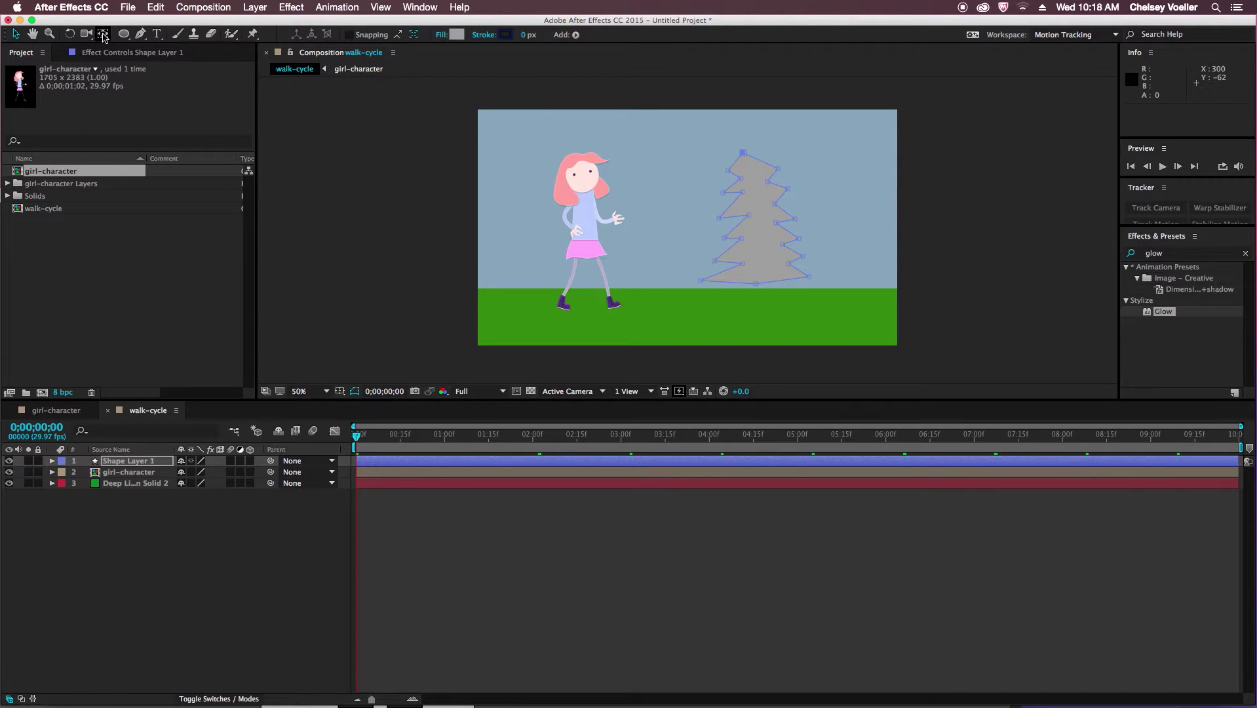
{"action": "left_click", "coordinate": [140, 34]}
{"action": "left_click_drag", "start_coordinate": [744, 155], "coordinate": [753, 142]}
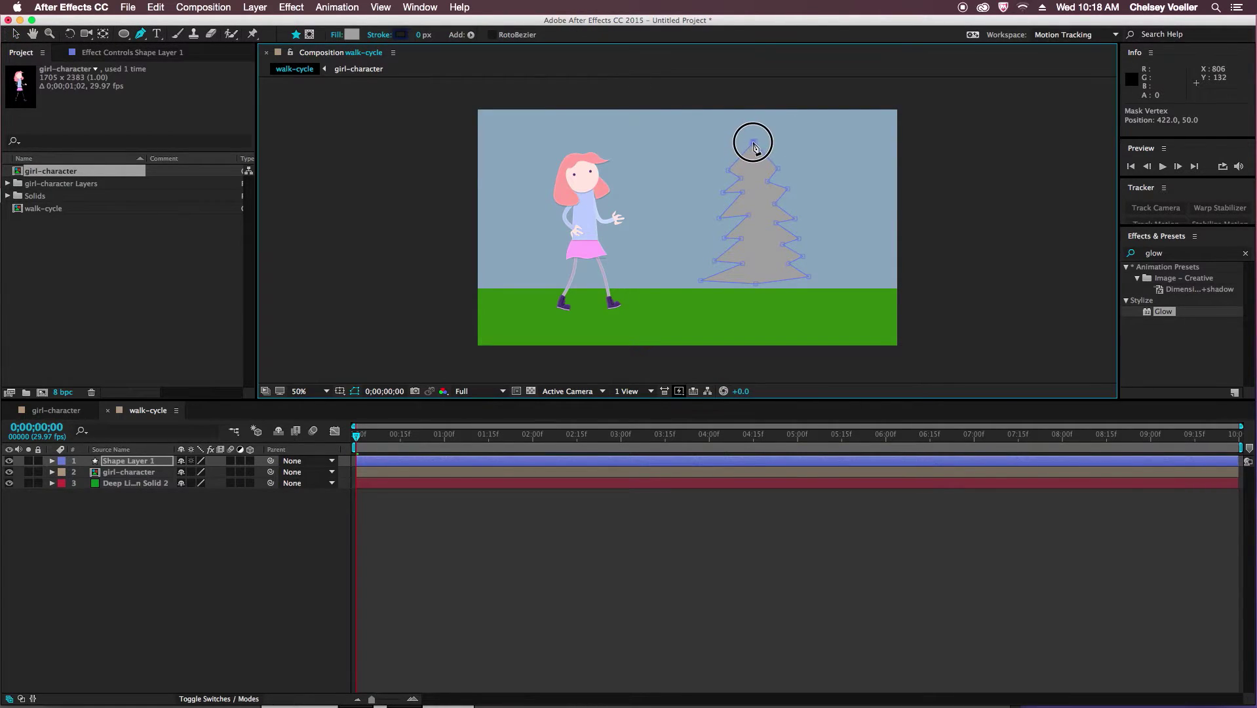
{"action": "left_click", "coordinate": [744, 172]}
{"action": "left_click", "coordinate": [769, 183]}
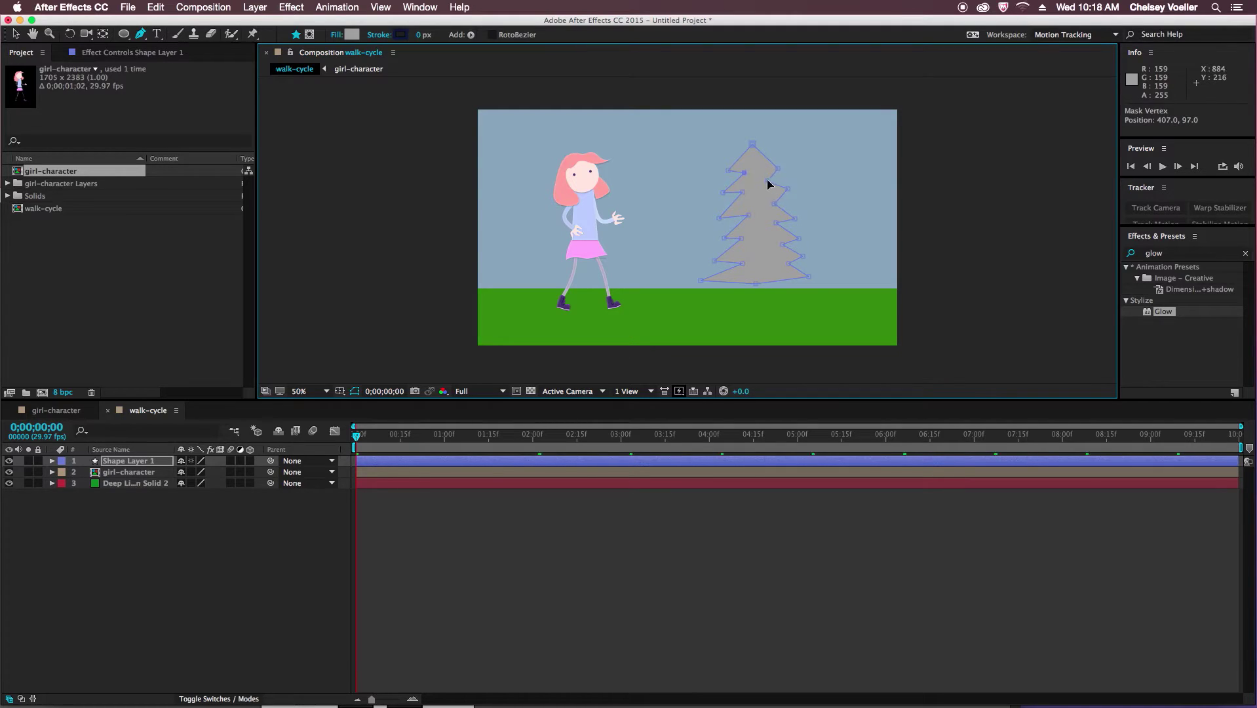
{"action": "left_click", "coordinate": [775, 194]}
{"action": "left_click", "coordinate": [780, 241]}
{"action": "left_click", "coordinate": [701, 280]}
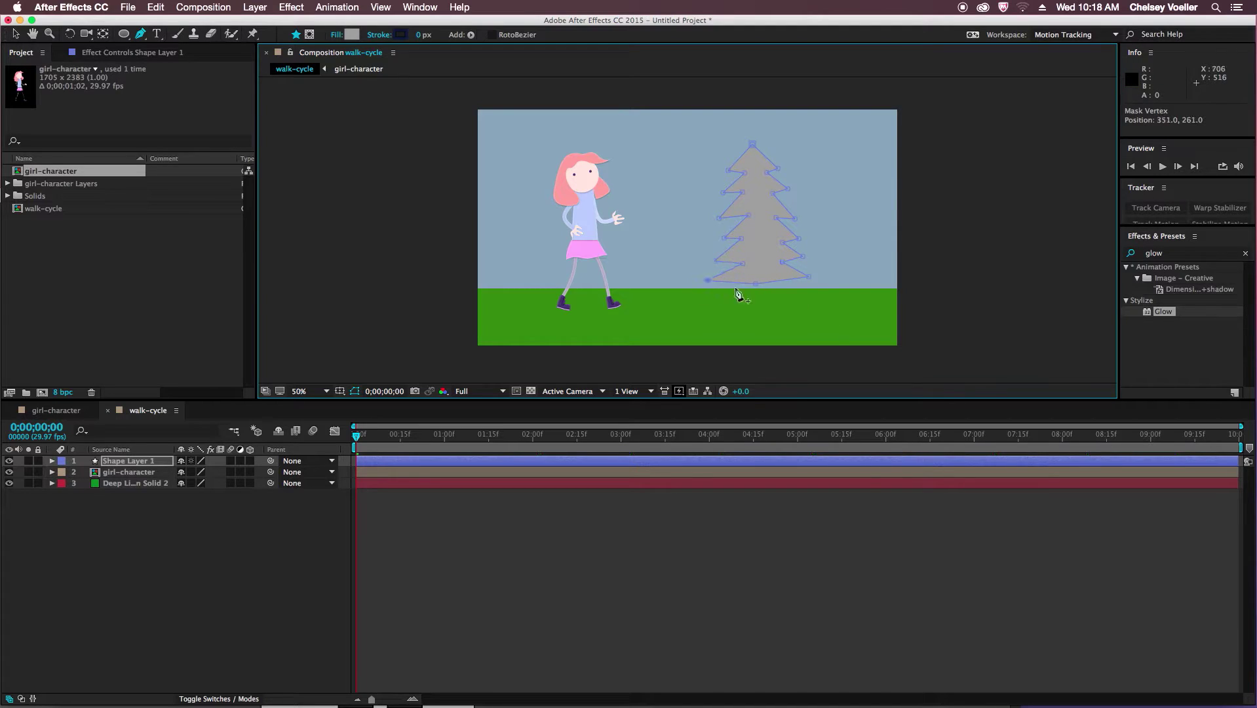
{"action": "left_click", "coordinate": [764, 282]}
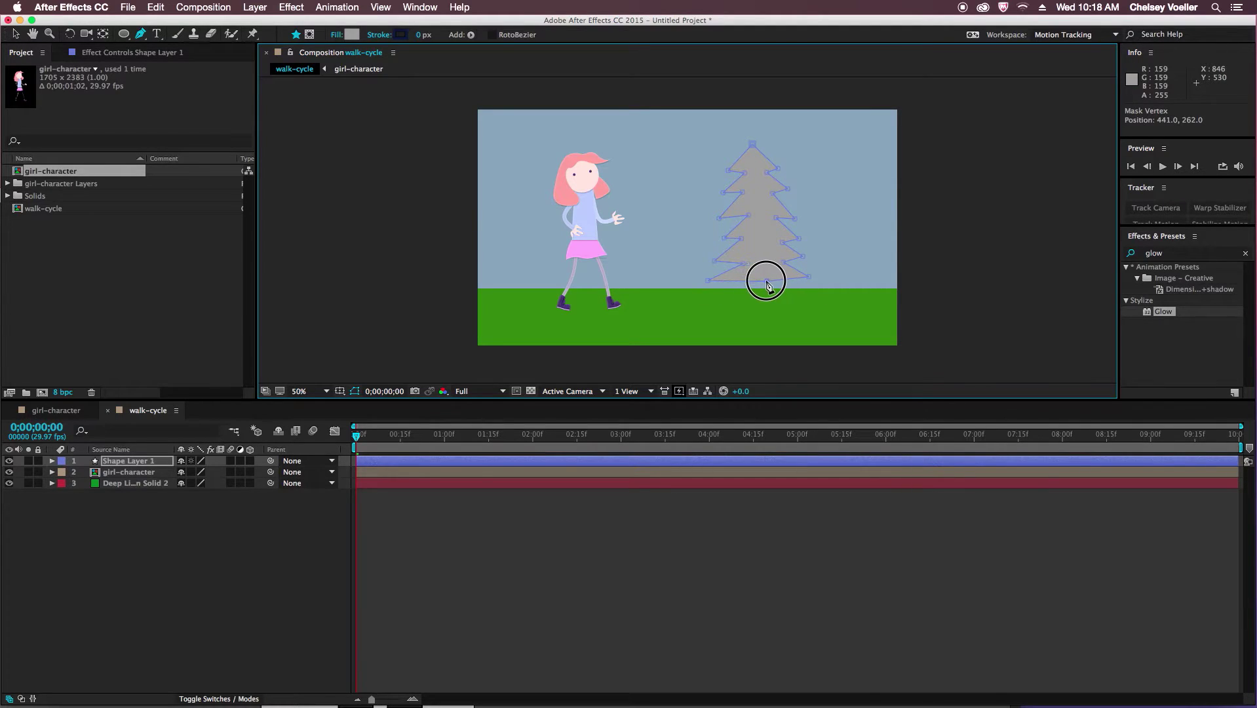
Fill the tree shape dark green (0D5B0A).
{"action": "left_click", "coordinate": [353, 35]}
{"action": "left_click", "coordinate": [908, 149]}
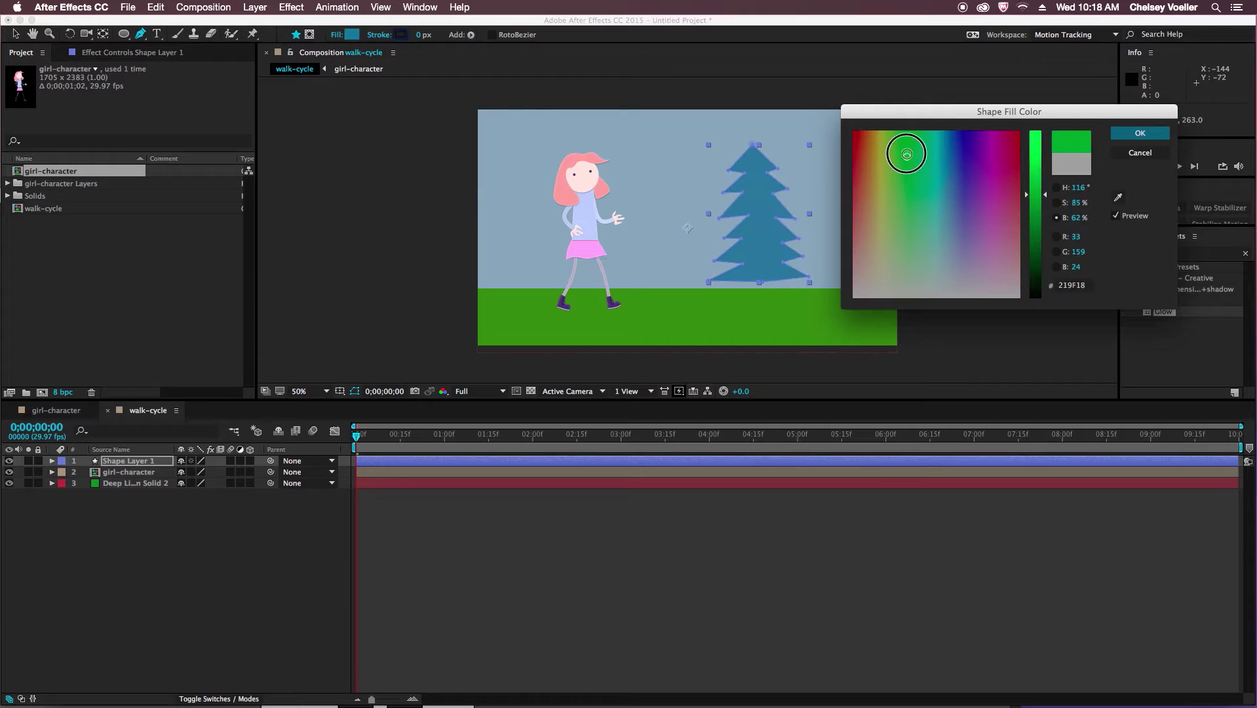
{"action": "left_click_drag", "start_coordinate": [1028, 236], "coordinate": [1034, 250]}
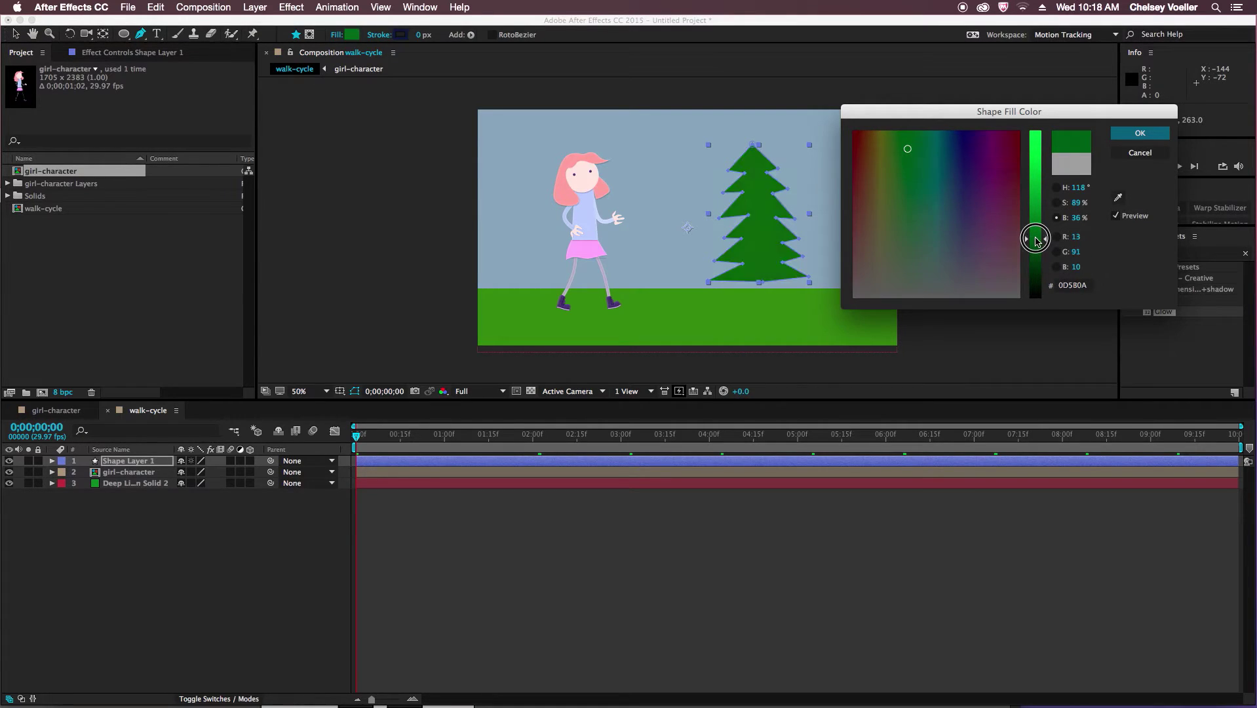
{"action": "left_click", "coordinate": [1140, 133]}
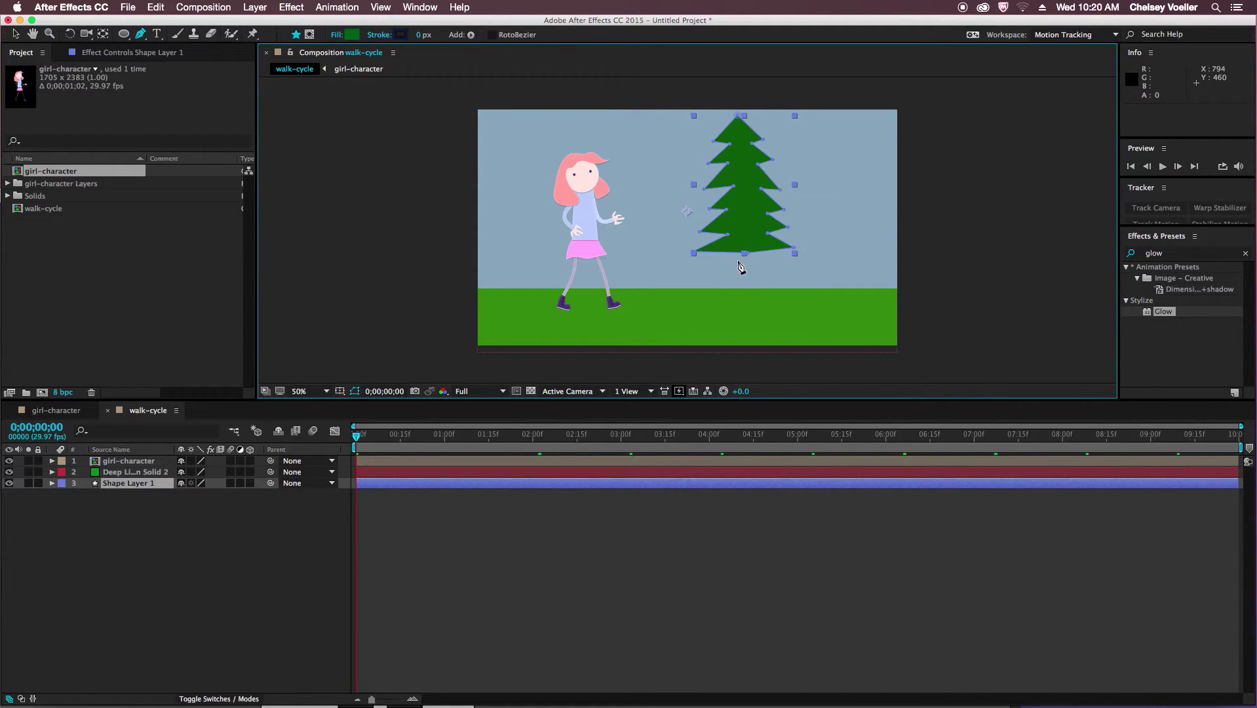
Draw a closed four-point trunk rectangle beneath the tree with the Pen tool.
{"action": "left_click", "coordinate": [738, 272]}
{"action": "left_click", "coordinate": [755, 272]}
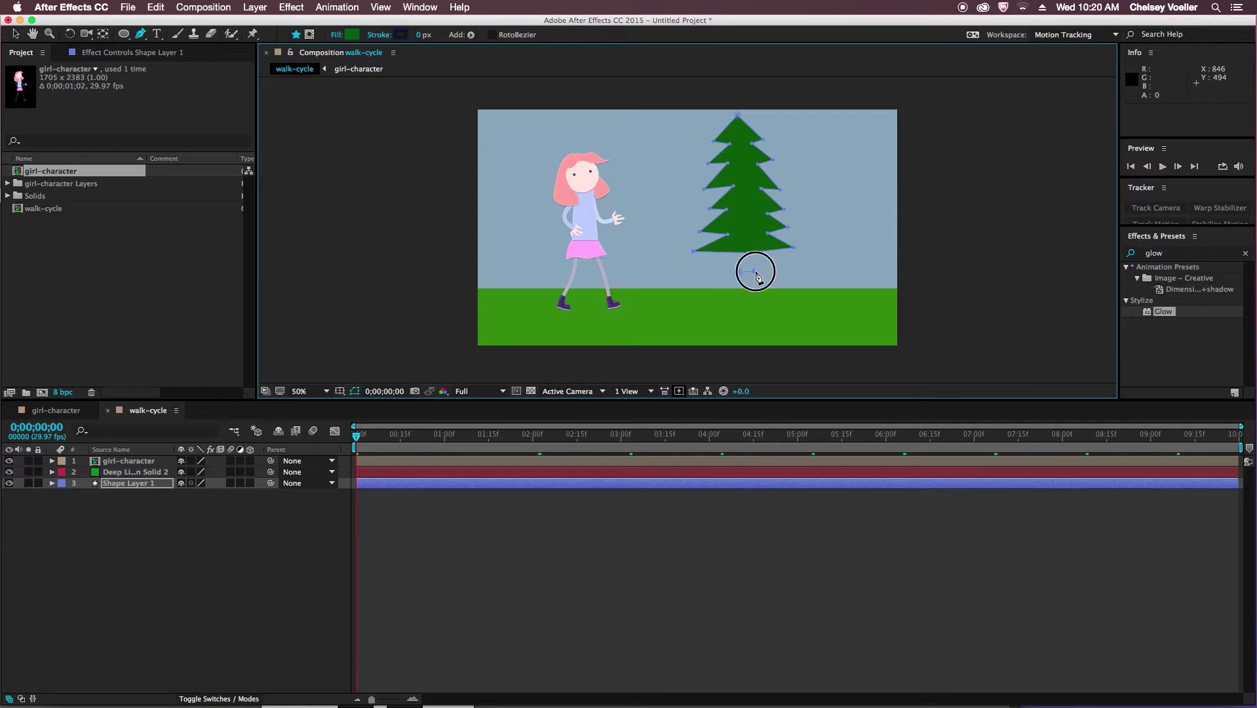
{"action": "left_click", "coordinate": [755, 251]}
{"action": "left_click", "coordinate": [738, 272]}
Fill the trunk dark brown (5F4817) and reselect the tree layer.
{"action": "left_click", "coordinate": [356, 36]}
{"action": "mouse_move", "coordinate": [1036, 238]}
{"action": "left_mouse_down"}
{"action": "mouse_move", "coordinate": [1036, 179]}
{"action": "mouse_move", "coordinate": [1038, 247]}
{"action": "left_mouse_up"}
{"action": "left_click", "coordinate": [872, 172]}
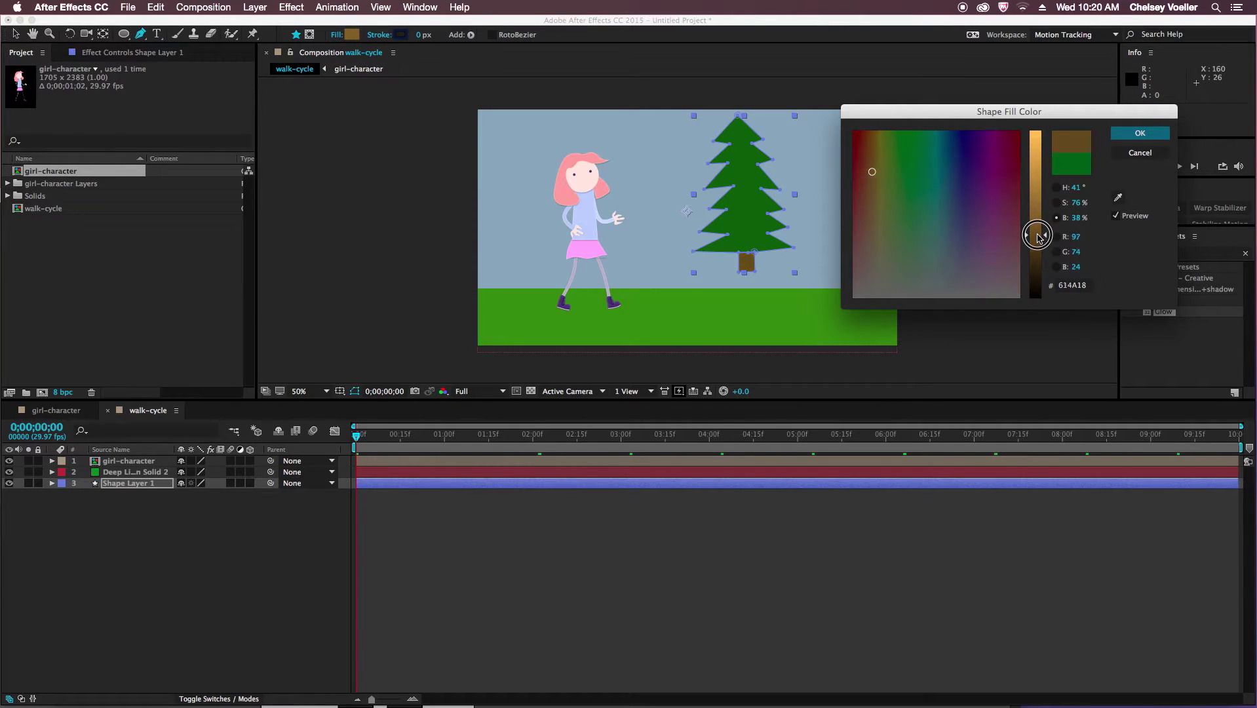
{"action": "left_click", "coordinate": [1139, 135]}
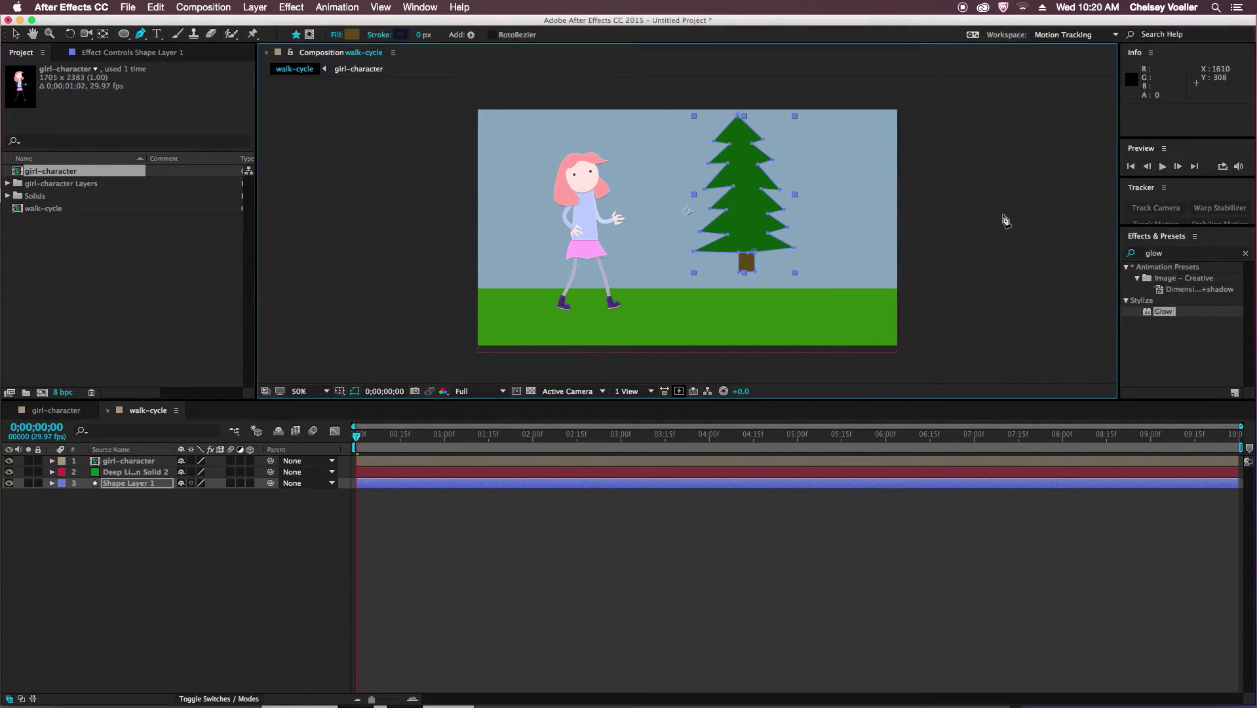
{"action": "left_click", "coordinate": [16, 33]}
{"action": "left_click", "coordinate": [944, 296]}
Lower the tree, drag the trunk's bottom vertex down into the grass, and shift the tree slightly right.
{"action": "left_click_drag", "start_coordinate": [751, 219], "coordinate": [744, 181]}
{"action": "double_click", "coordinate": [749, 255]}
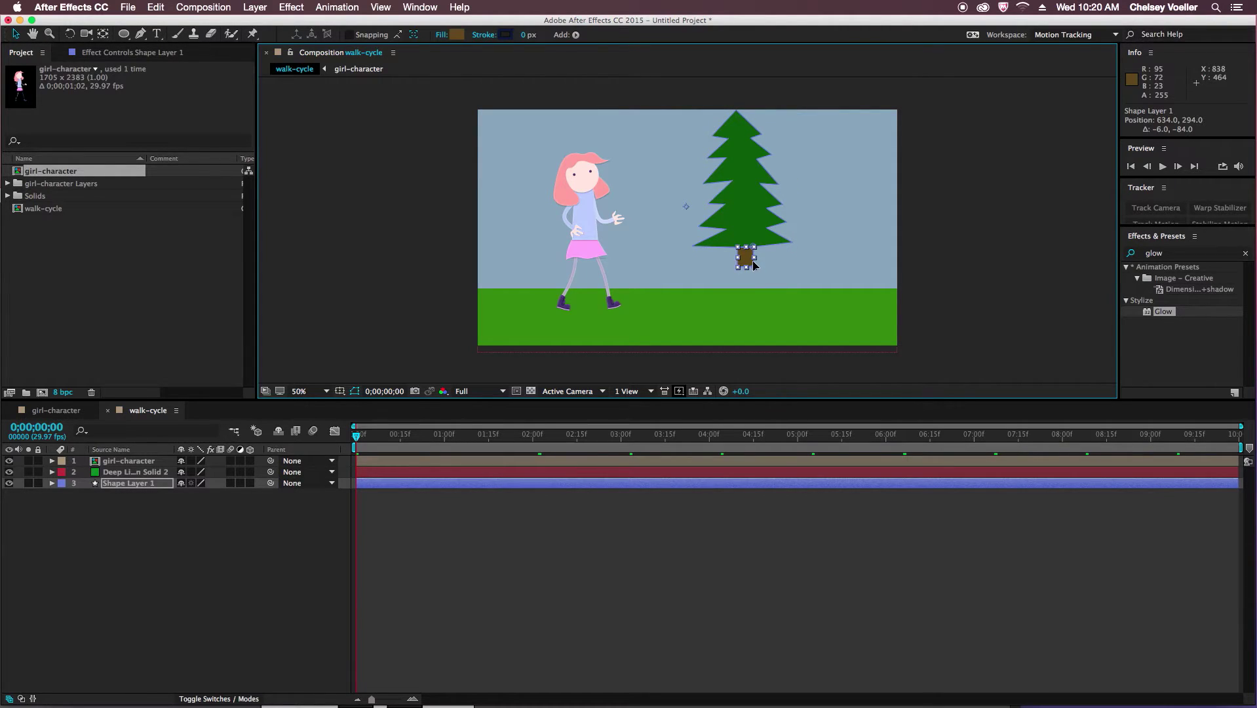
{"action": "key", "text": "g"}
{"action": "mouse_move", "coordinate": [739, 267]}
{"action": "left_mouse_down"}
{"action": "mouse_move", "coordinate": [738, 290]}
{"action": "mouse_move", "coordinate": [753, 287]}
{"action": "left_mouse_up"}
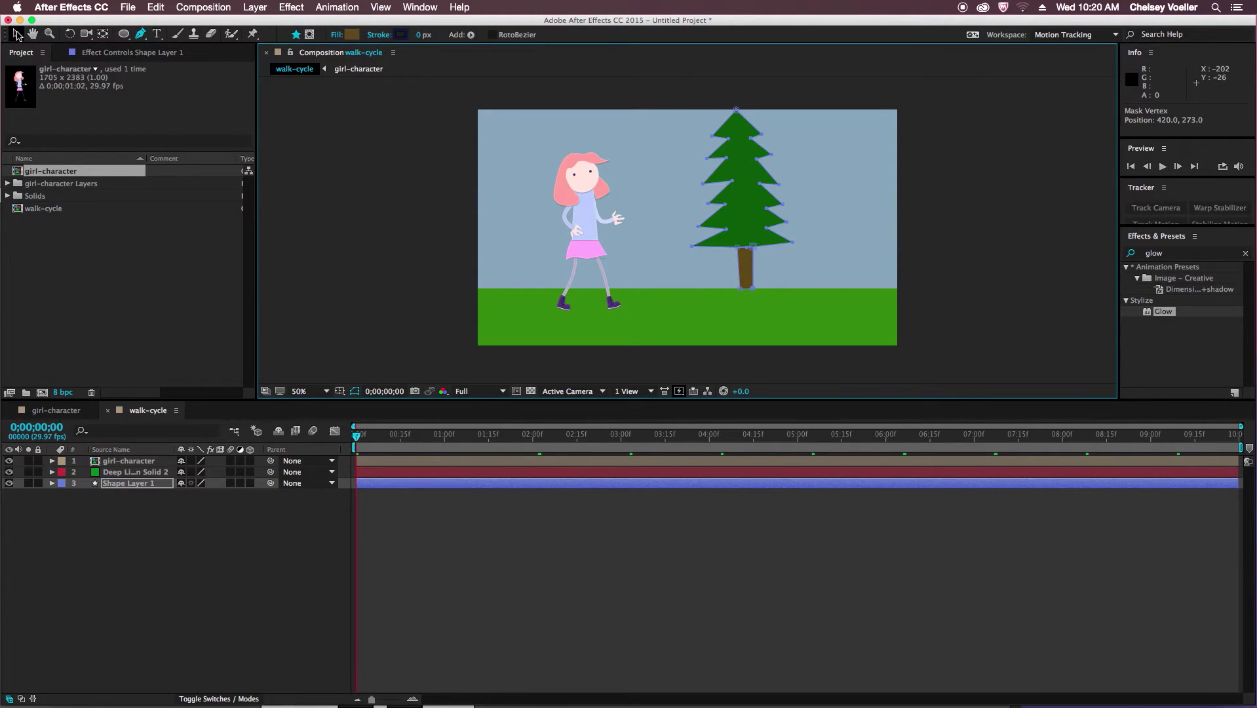
{"action": "left_click", "coordinate": [16, 34]}
{"action": "left_click", "coordinate": [751, 205]}
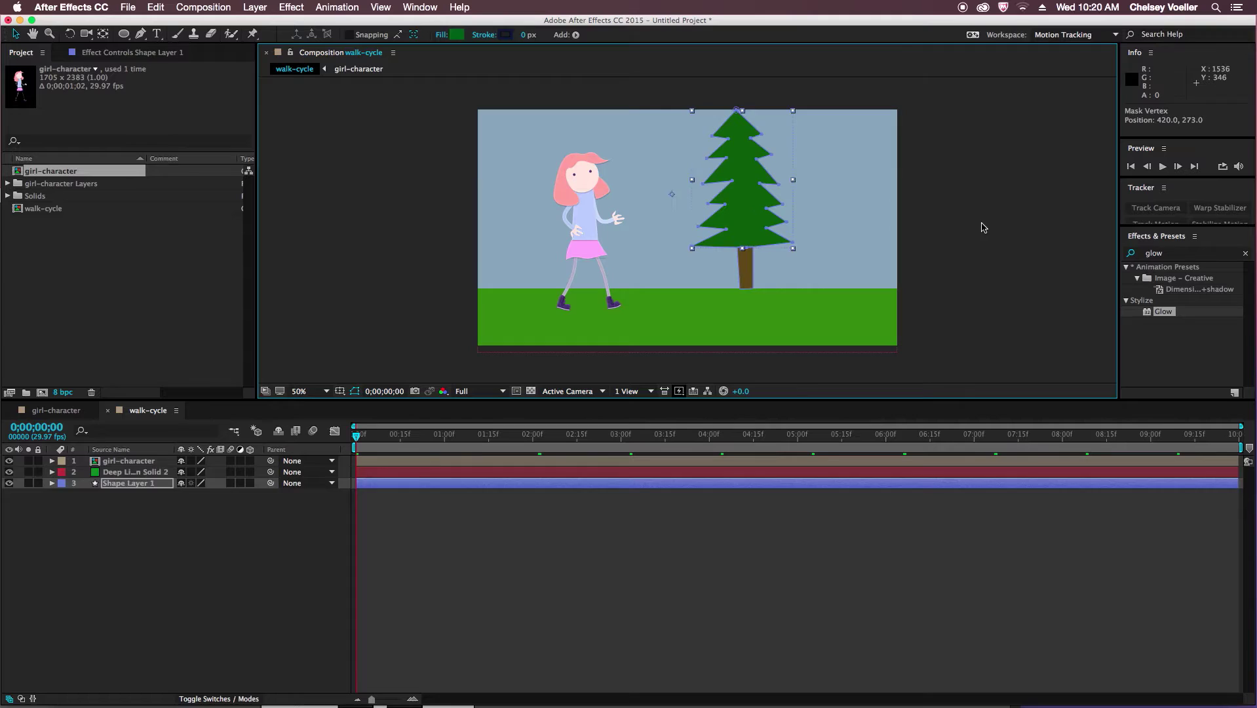
{"action": "left_click_drag", "start_coordinate": [738, 202], "coordinate": [761, 219]}
{"action": "left_click", "coordinate": [948, 241]}
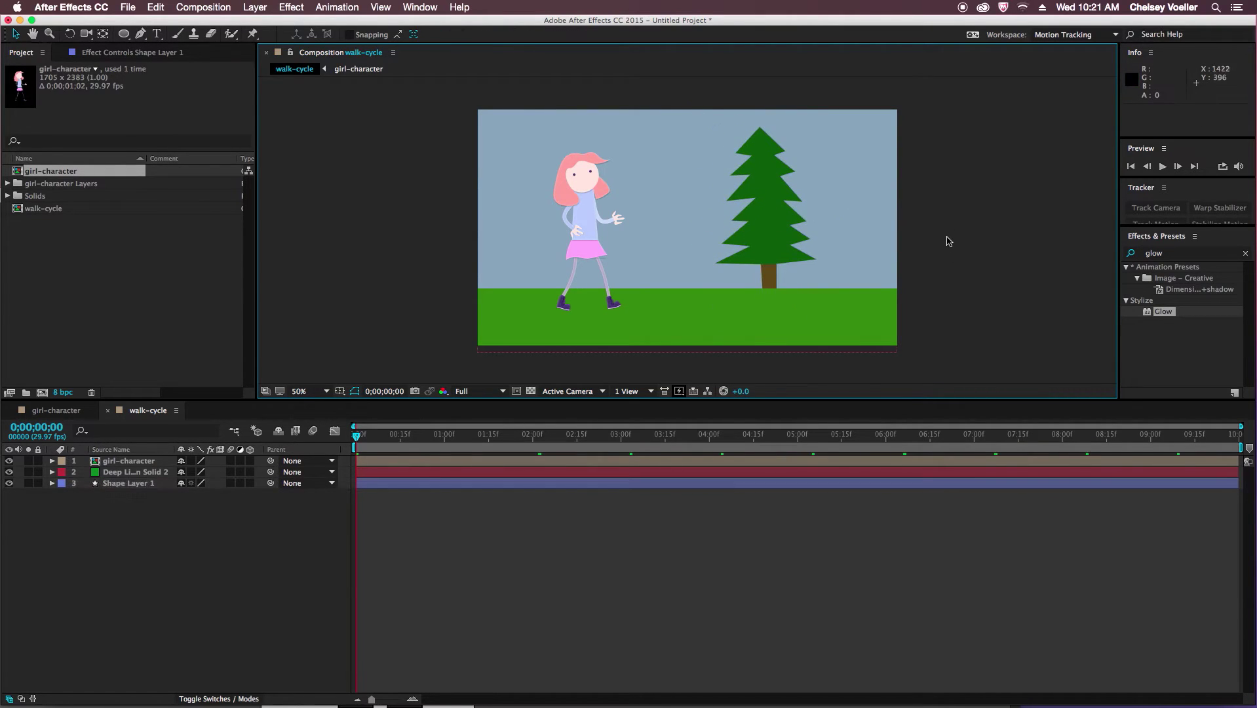
Pre-compose Shape Layer 1 into a new composition named 'trees' and open it.
{"action": "left_click", "coordinate": [759, 210]}
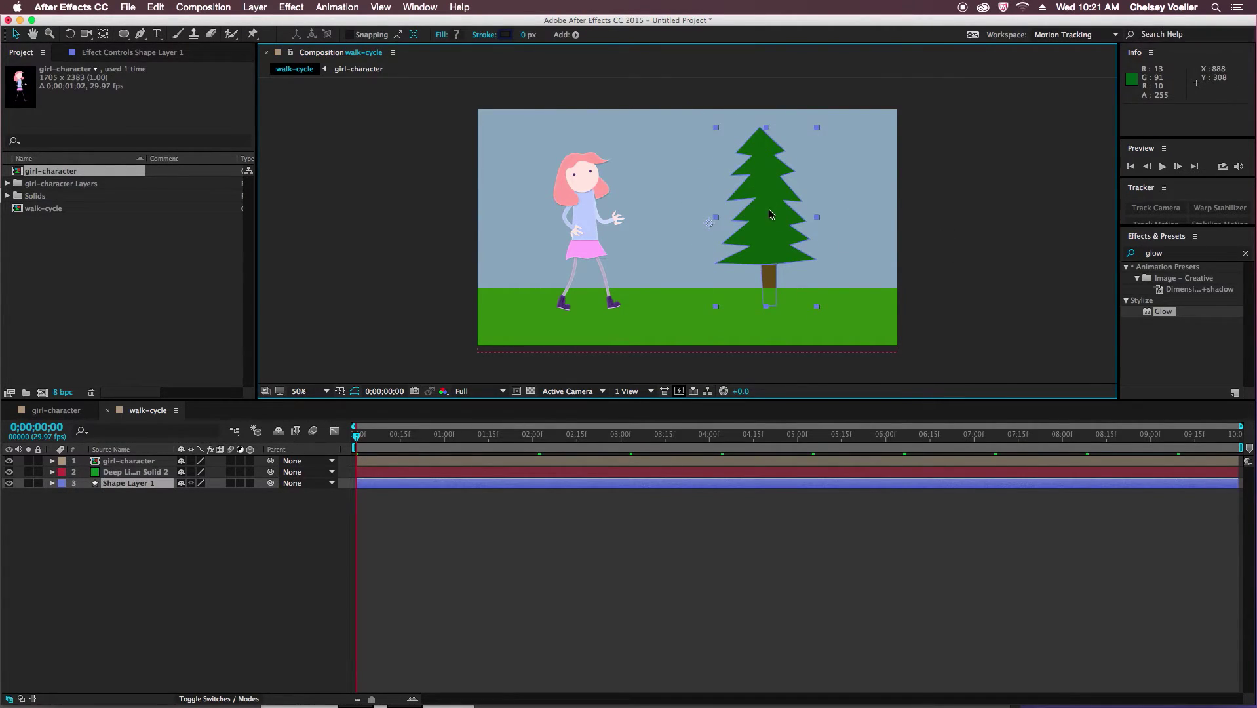
{"action": "right_click", "coordinate": [136, 492]}
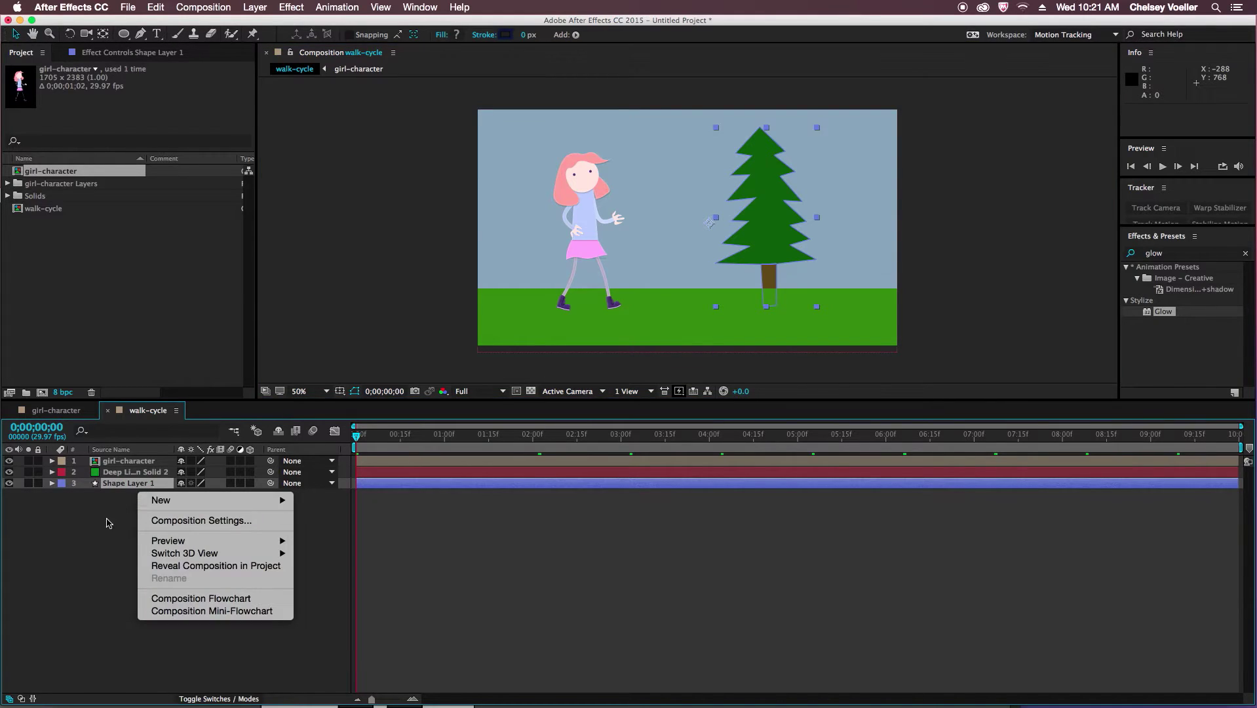
{"action": "left_click", "coordinate": [122, 483]}
{"action": "right_click", "coordinate": [135, 483]}
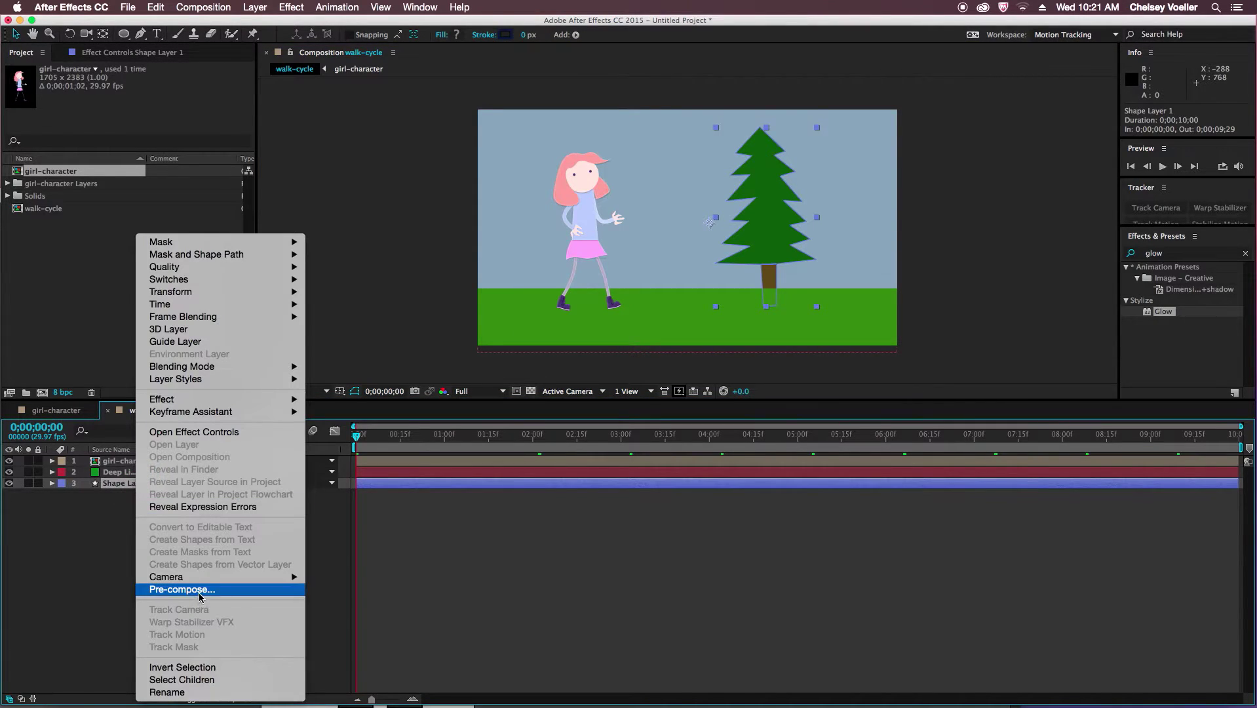
{"action": "left_click", "coordinate": [200, 592]}
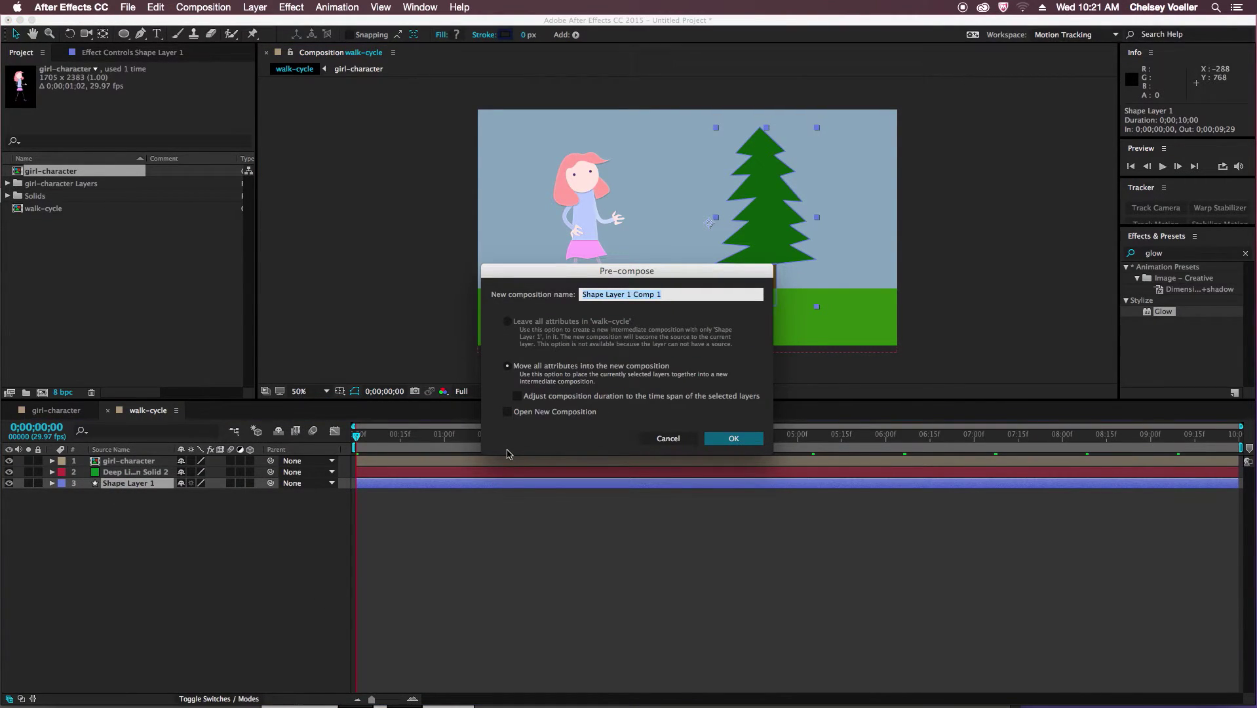
{"action": "type", "text": "trees"}
{"action": "key", "text": "Return"}
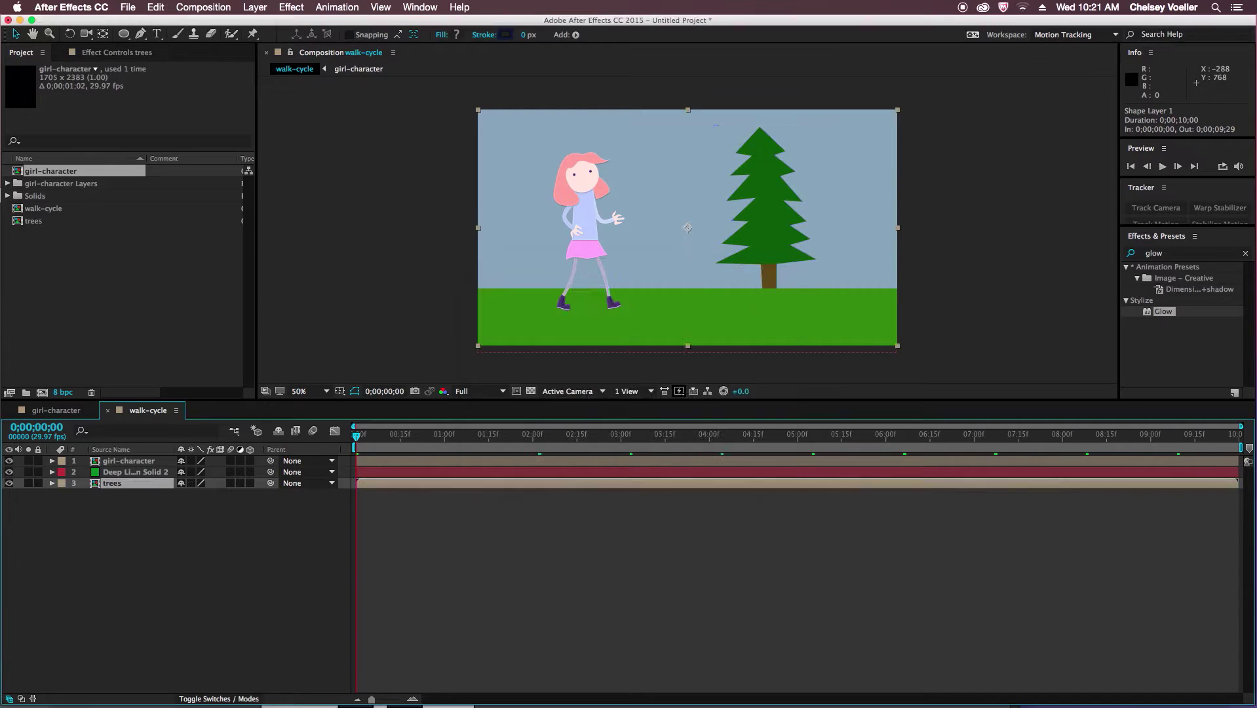
{"action": "double_click", "coordinate": [786, 209]}
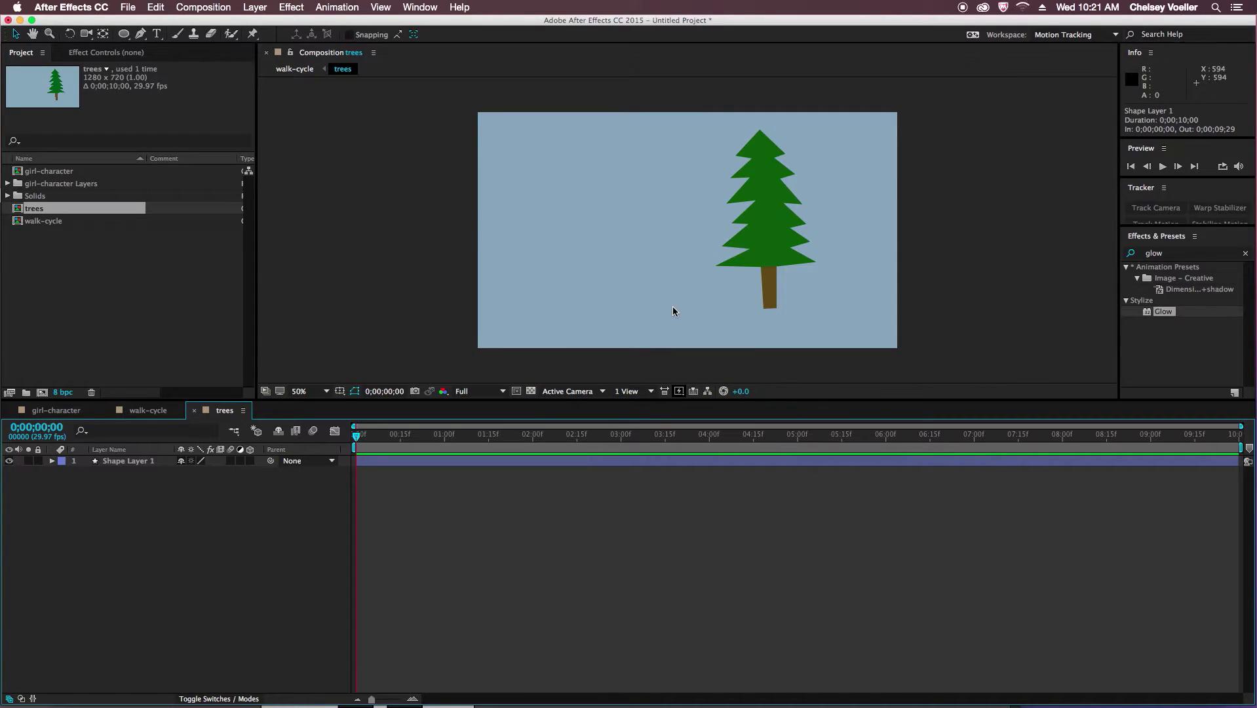
{"action": "left_click", "coordinate": [766, 241]}
Resize the trees composition to 2605 x 657 in Composition Settings.
{"action": "left_click", "coordinate": [135, 461]}
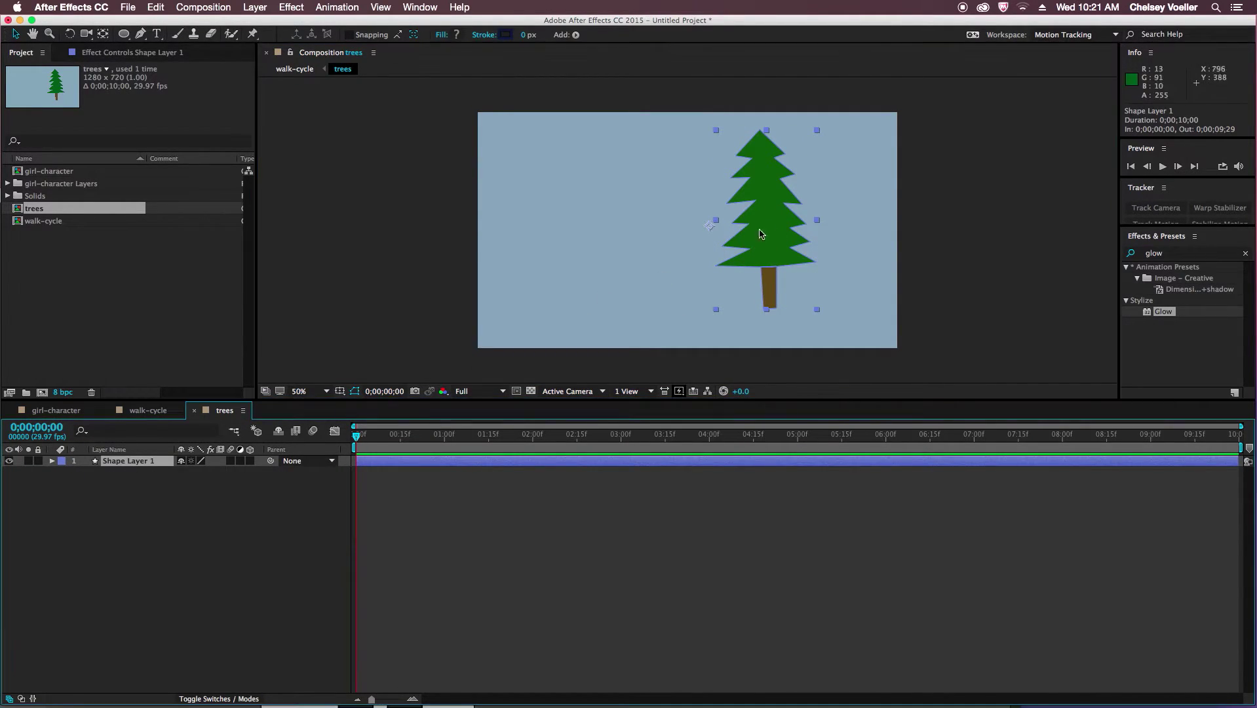
{"action": "left_click_drag", "start_coordinate": [784, 236], "coordinate": [571, 235]}
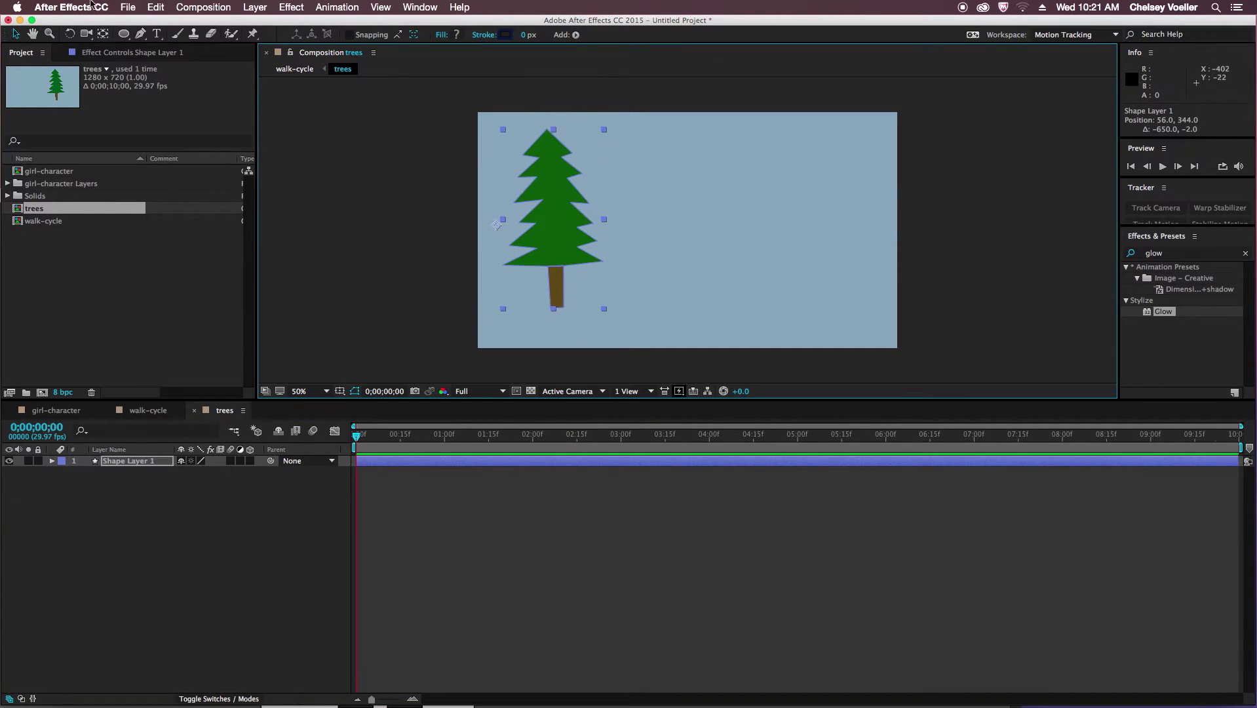
{"action": "left_click", "coordinate": [256, 7]}
{"action": "left_click", "coordinate": [256, 8]}
{"action": "left_click", "coordinate": [204, 7]}
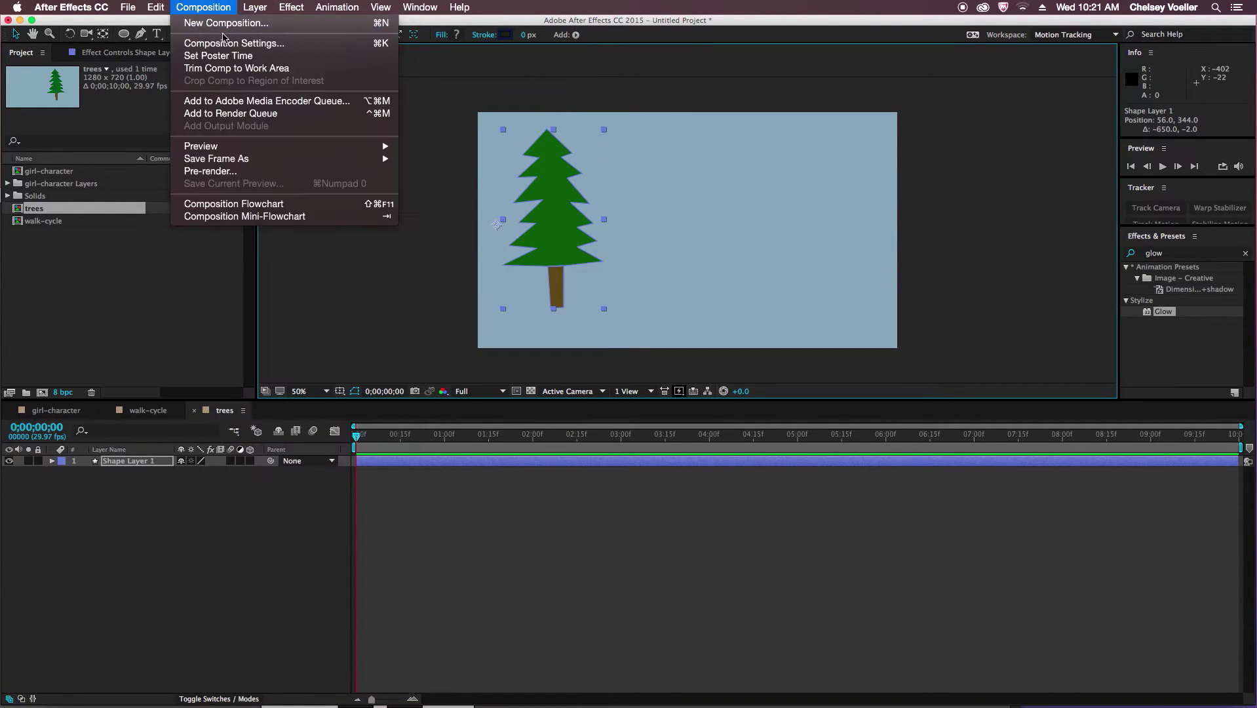
{"action": "left_click", "coordinate": [227, 43]}
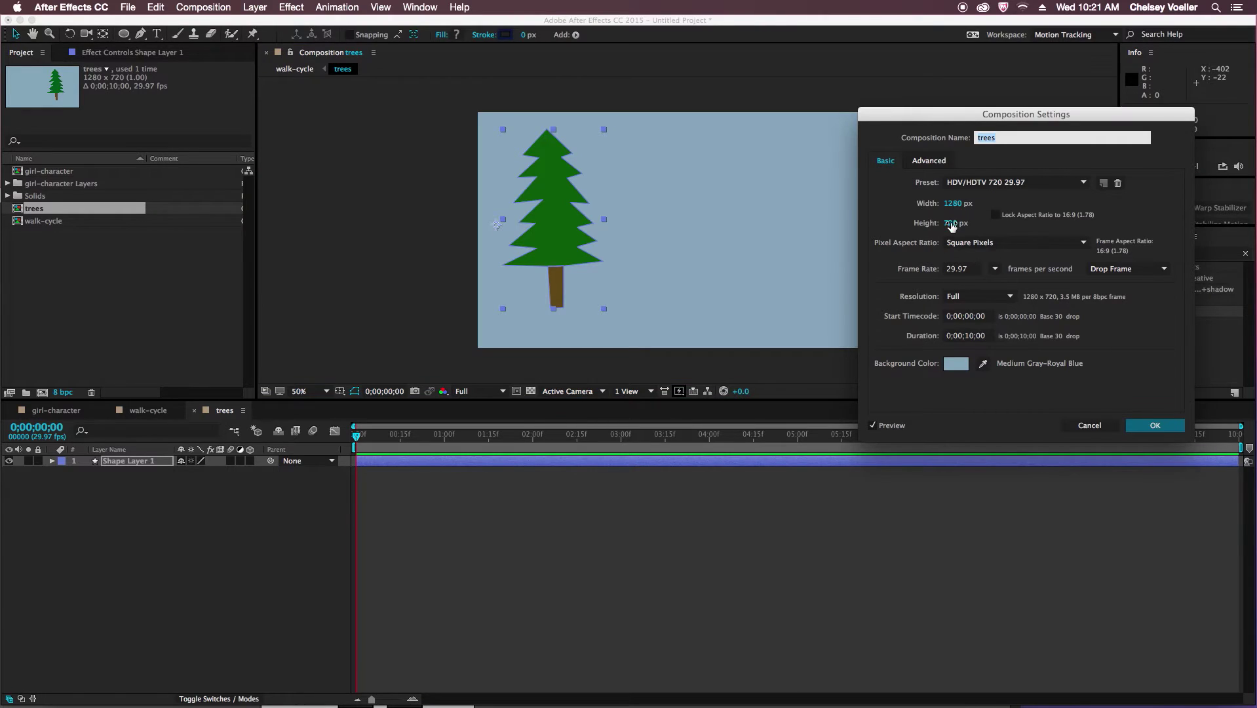
{"action": "left_click_drag", "start_coordinate": [952, 226], "coordinate": [1114, 206]}
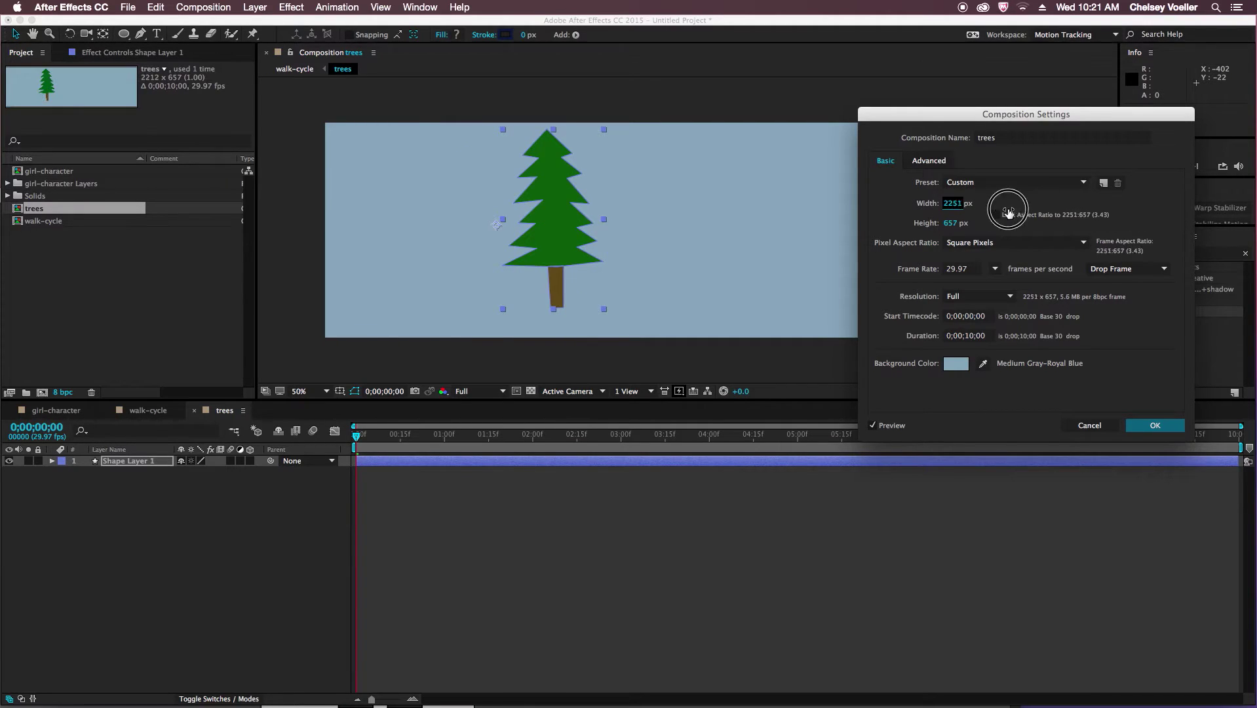
{"action": "left_click_drag", "start_coordinate": [1007, 208], "coordinate": [976, 209]}
{"action": "left_click", "coordinate": [1155, 425]}
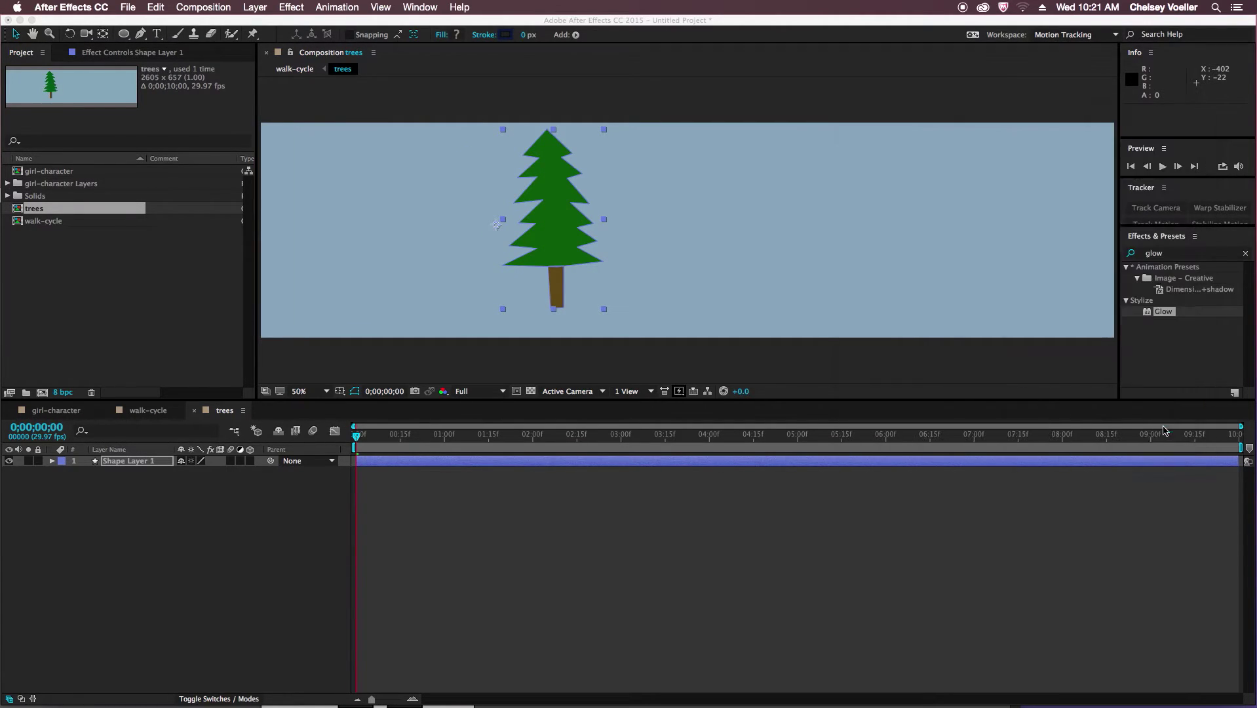
Move the pine to the far left edge of the widened composition.
{"action": "scroll", "coordinate": [728, 262], "scroll_direction": "down", "scroll_amount": 2}
{"action": "scroll", "coordinate": [732, 263], "scroll_direction": "up", "scroll_amount": 1}
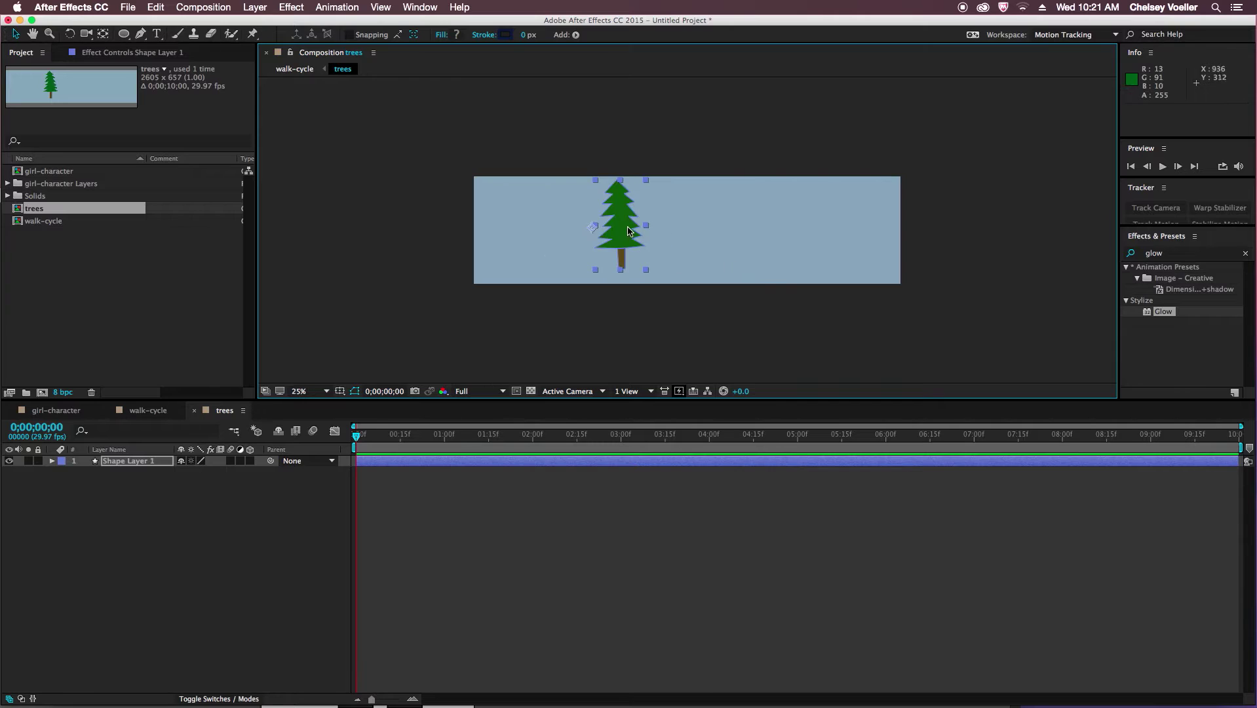
{"action": "left_click_drag", "start_coordinate": [626, 229], "coordinate": [508, 236]}
{"action": "left_click", "coordinate": [435, 233]}
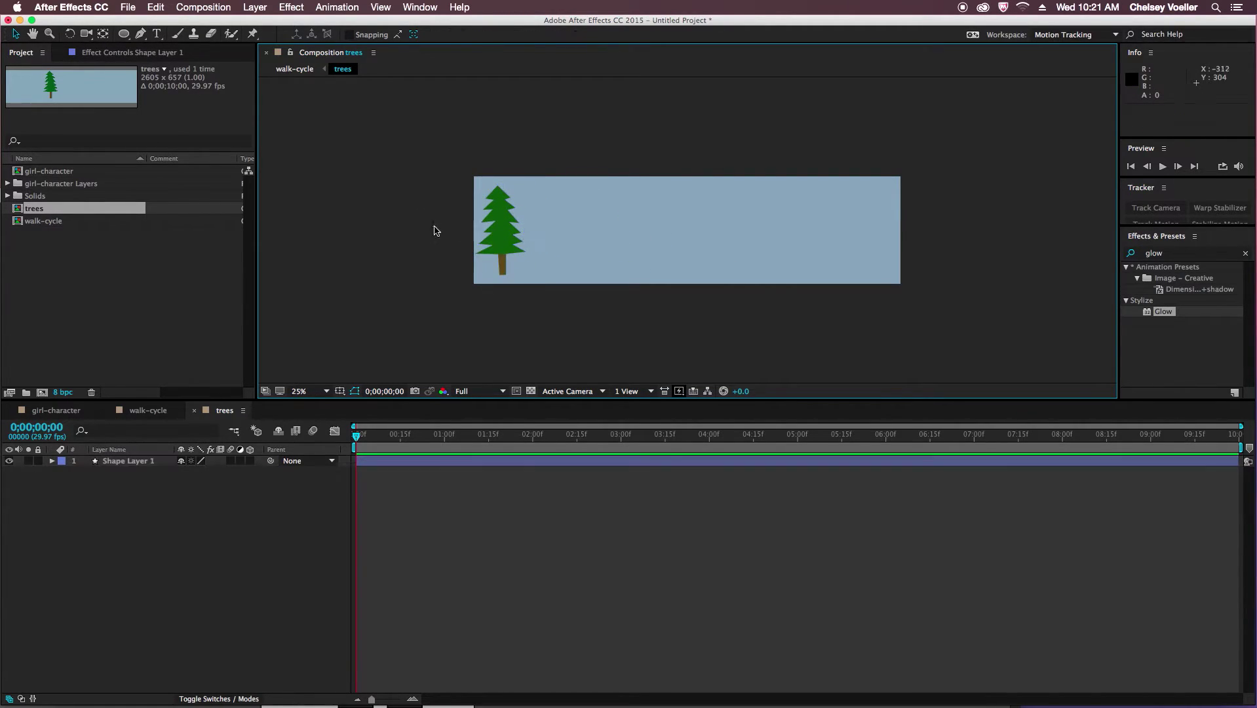
{"action": "left_click", "coordinate": [511, 239]}
Duplicate the tree with Cmd+D and drag the copies into a row across the comp.
{"action": "left_click", "coordinate": [131, 490]}
{"action": "left_click", "coordinate": [139, 460]}
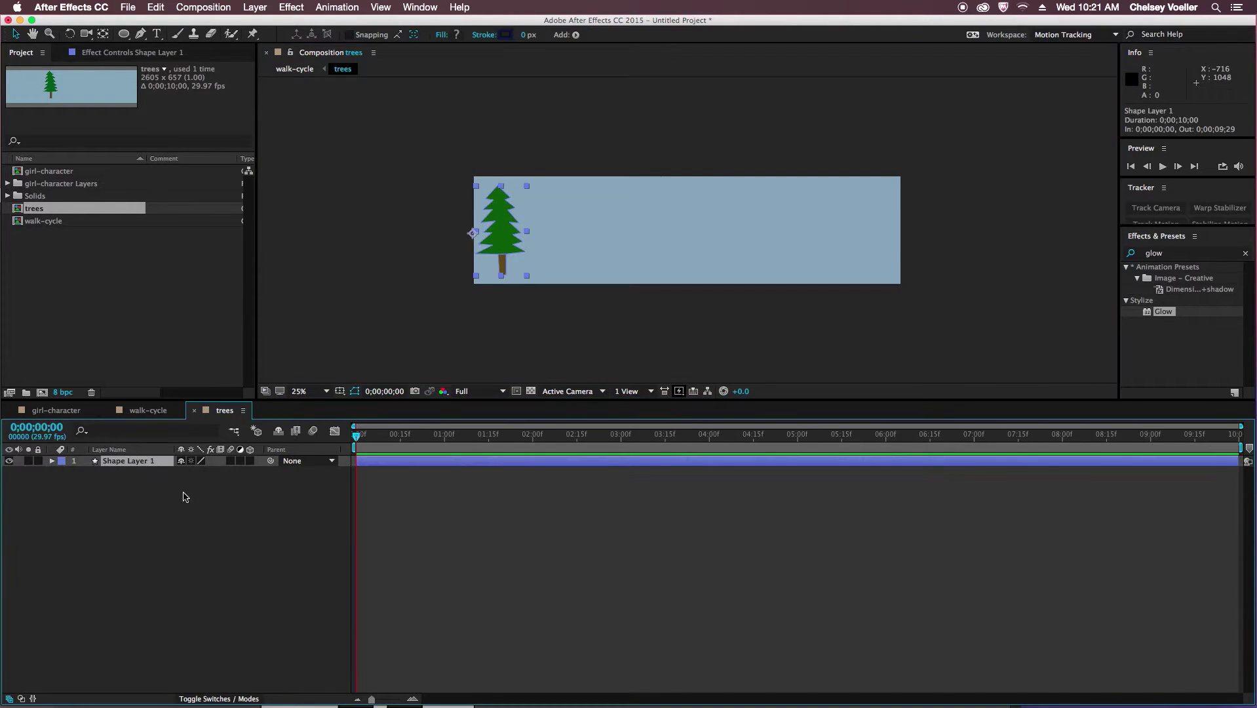
{"action": "key", "text": "super+d"}
{"action": "key", "text": "super+d"}
{"action": "key", "text": "super+d"}
{"action": "key", "text": "super+d"}
{"action": "key", "text": "super+d"}
{"action": "key", "text": "super+d"}
{"action": "key", "text": "super+d"}
{"action": "key", "text": "super+d"}
{"action": "key", "text": "super+d"}
{"action": "key", "text": "super+d"}
{"action": "key", "text": "super+d"}
{"action": "key", "text": "super+d"}
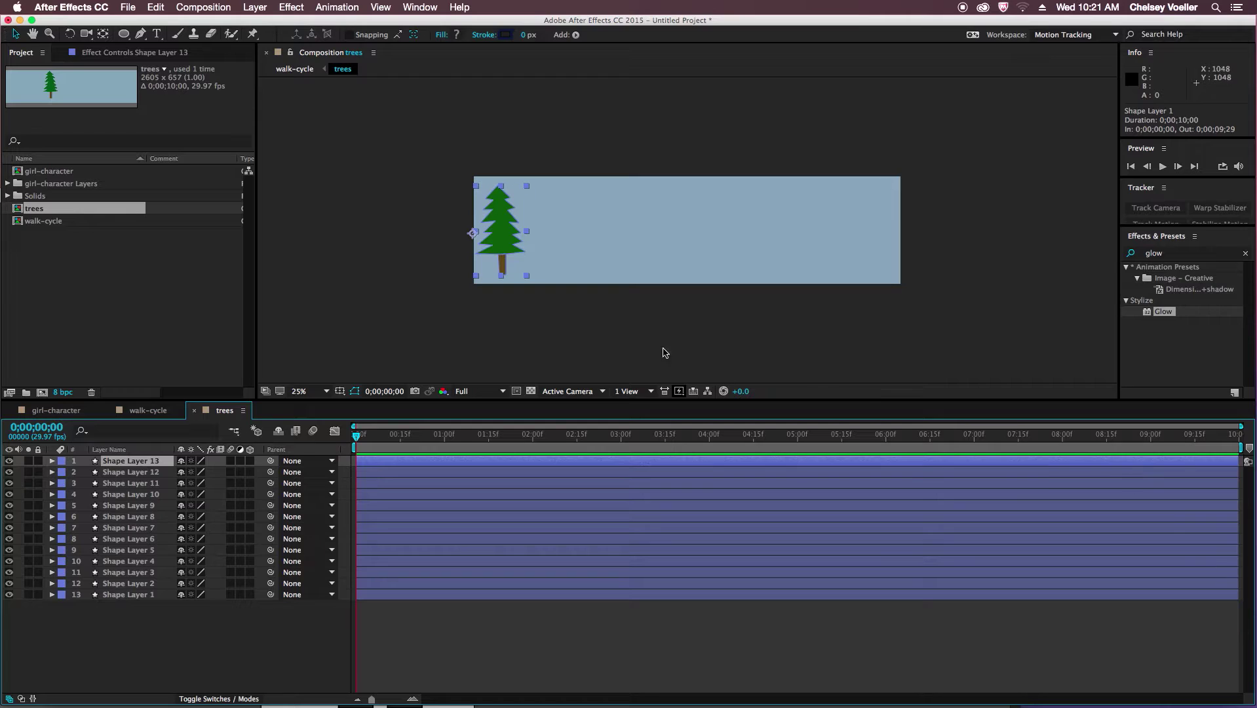
{"action": "left_click_drag", "start_coordinate": [497, 243], "coordinate": [872, 245]}
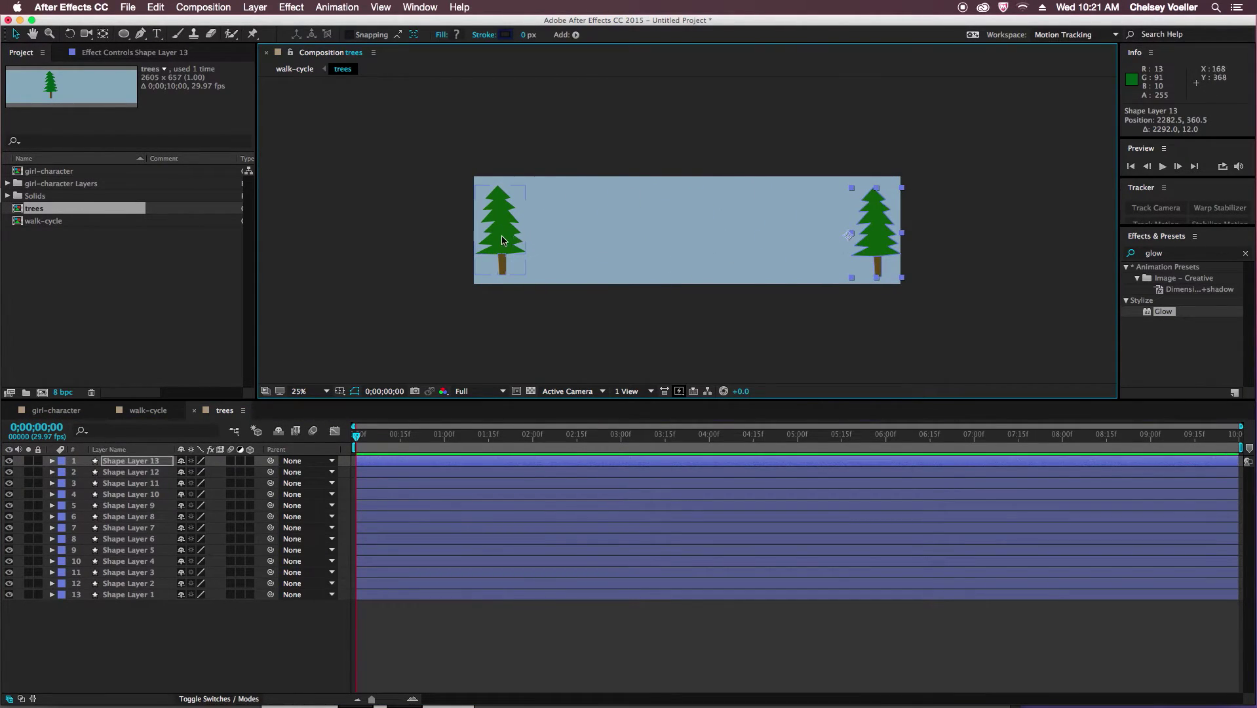
{"action": "left_click_drag", "start_coordinate": [503, 240], "coordinate": [834, 243]}
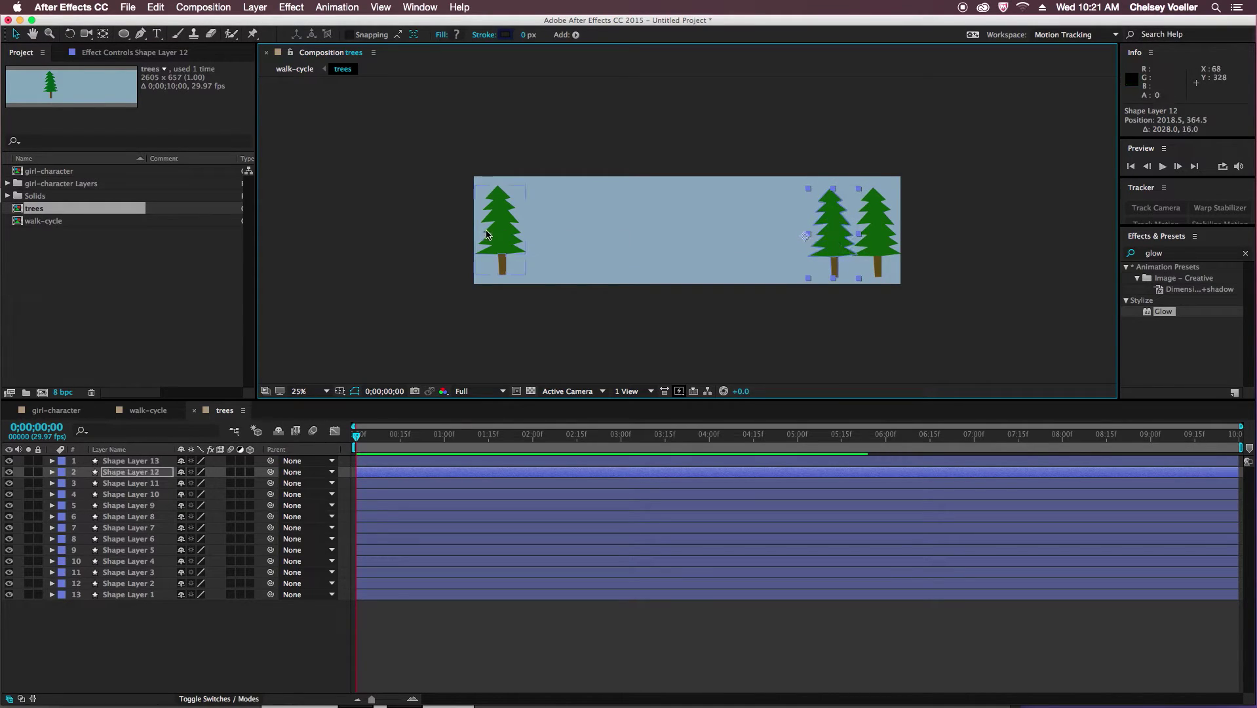
{"action": "left_click_drag", "start_coordinate": [487, 234], "coordinate": [801, 239]}
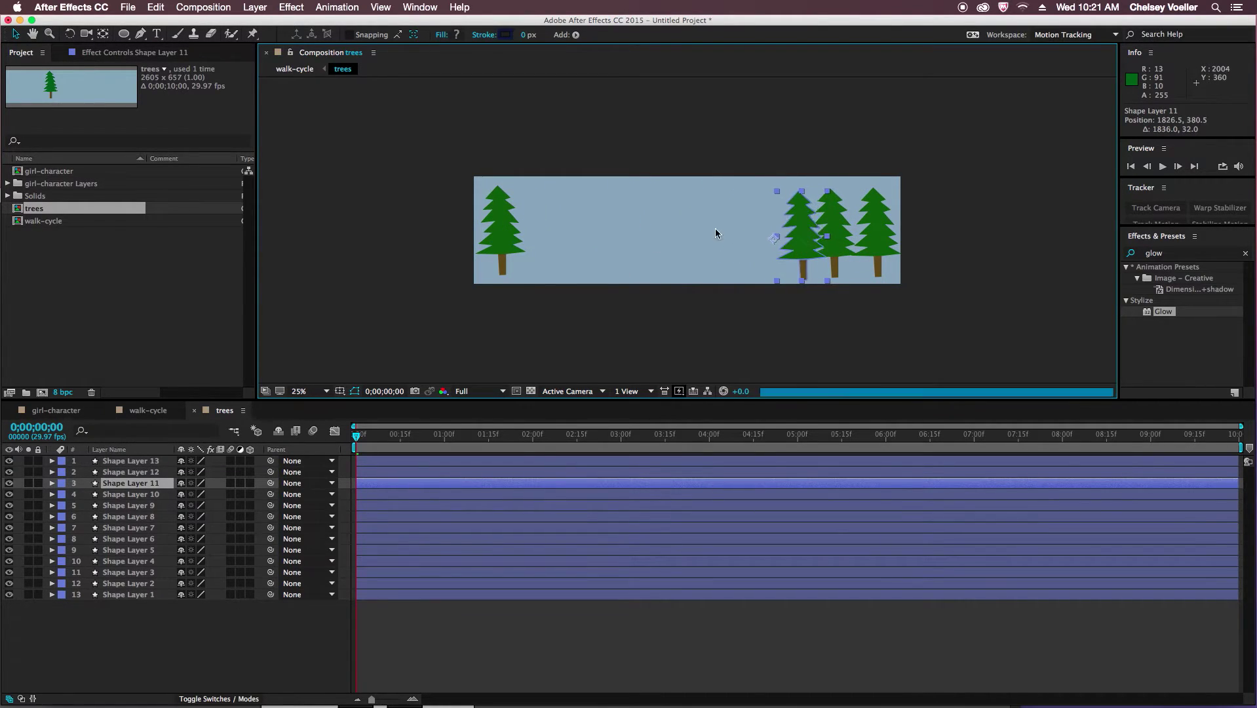
{"action": "left_click_drag", "start_coordinate": [499, 222], "coordinate": [716, 220]}
{"action": "left_click_drag", "start_coordinate": [505, 223], "coordinate": [554, 229]}
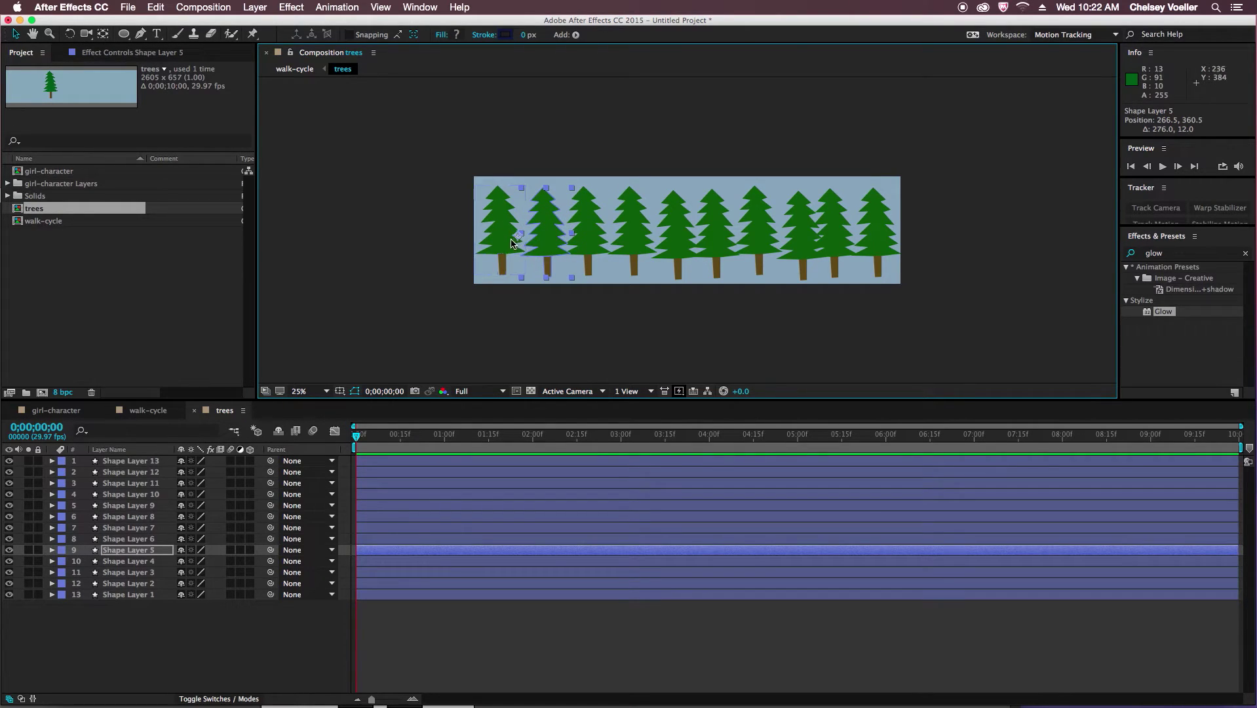
Delete the three surplus tree copies, leaving ten pines.
{"action": "left_click", "coordinate": [157, 564]}
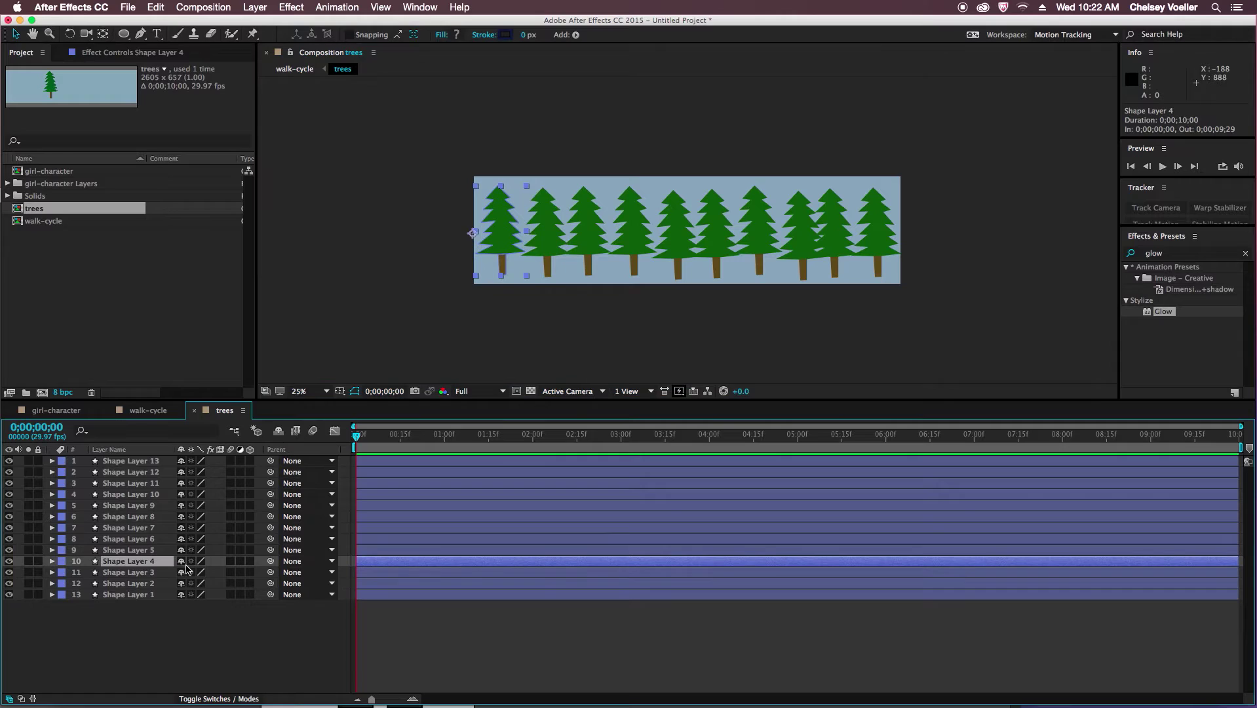
{"action": "key", "text": "Delete"}
{"action": "left_click", "coordinate": [169, 561]}
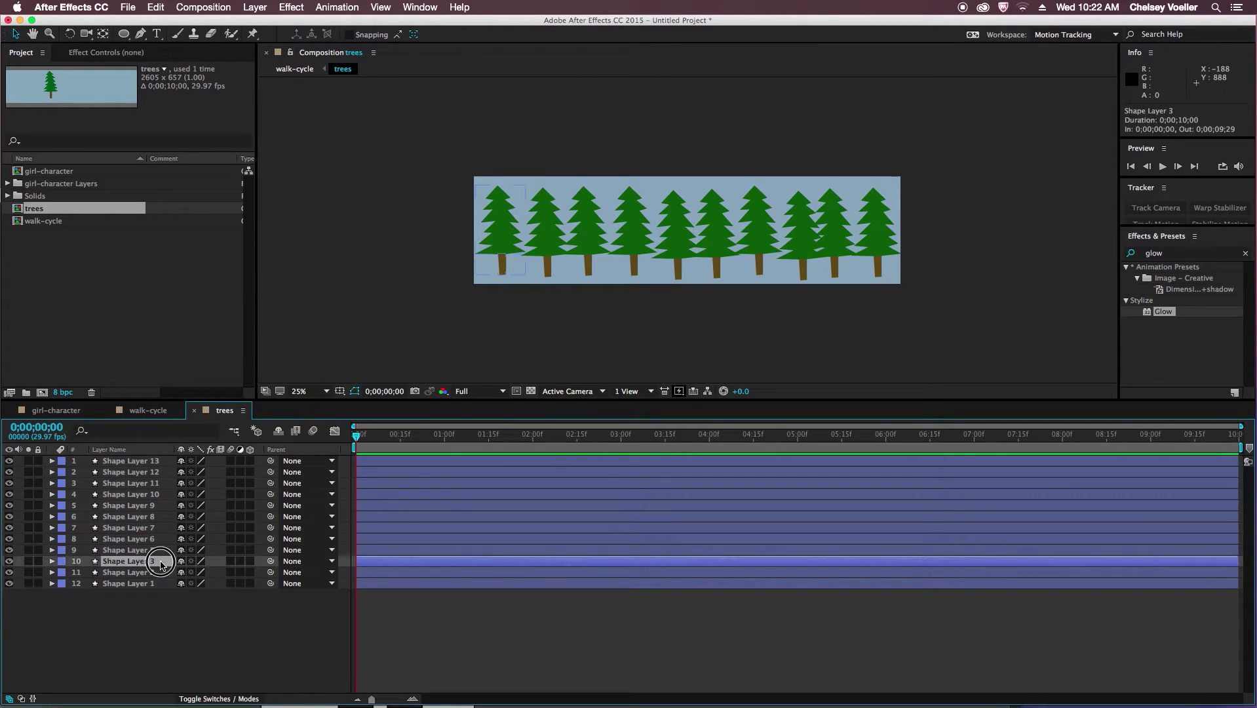
{"action": "key", "text": "Delete"}
{"action": "left_click", "coordinate": [163, 562]}
{"action": "key", "text": "Delete"}
{"action": "left_click", "coordinate": [662, 321]}
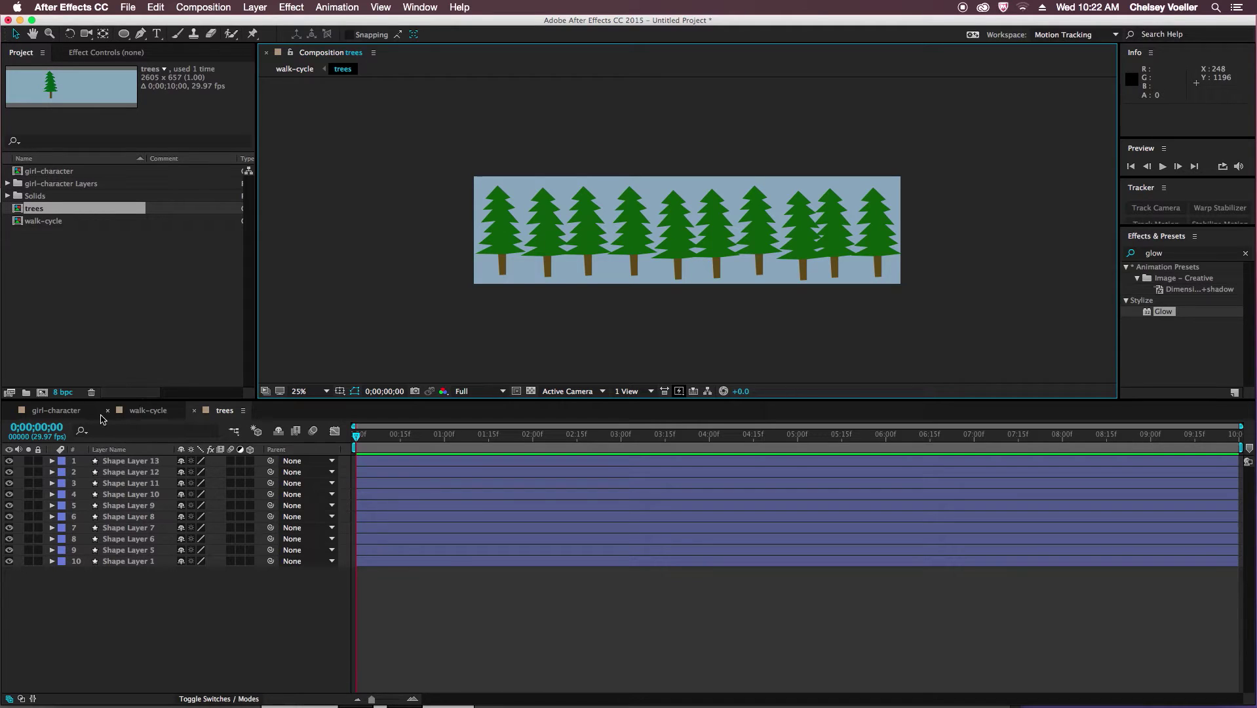
In walk-cycle, zoom out and slide the trees layer horizontally behind the girl.
{"action": "left_click", "coordinate": [146, 411]}
{"action": "key", "text": "comma"}
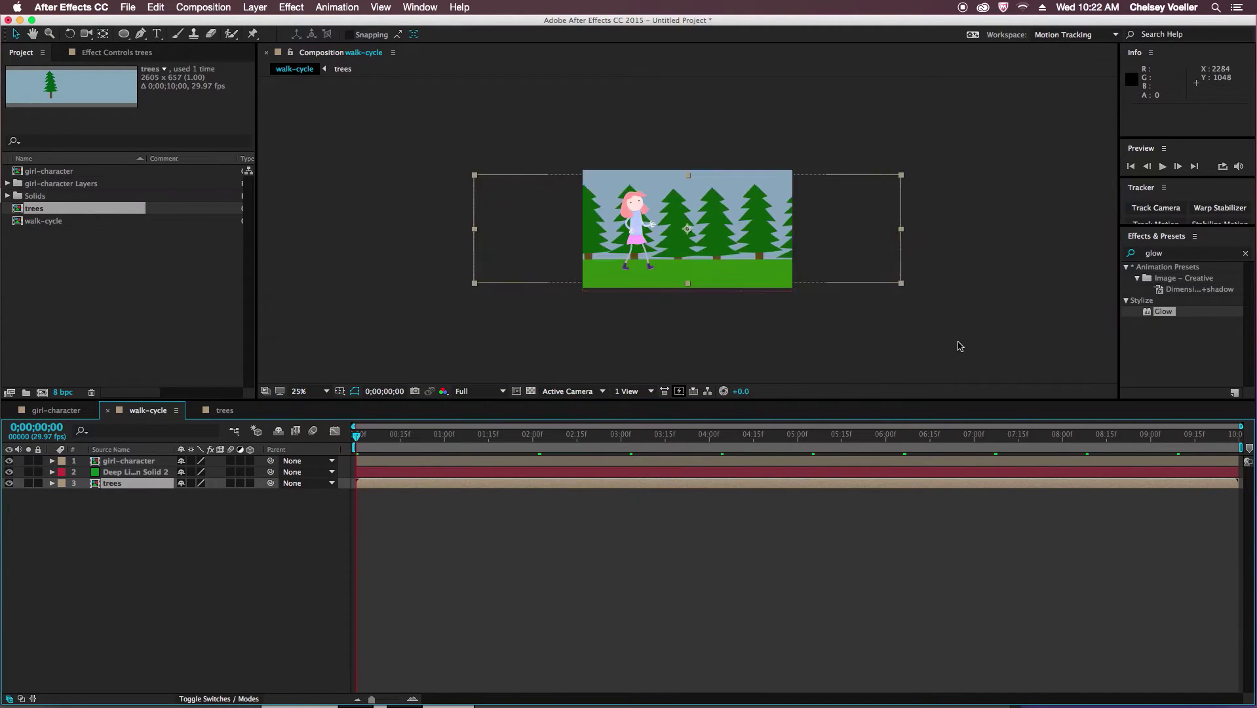
{"action": "left_click_drag", "start_coordinate": [835, 230], "coordinate": [559, 244]}
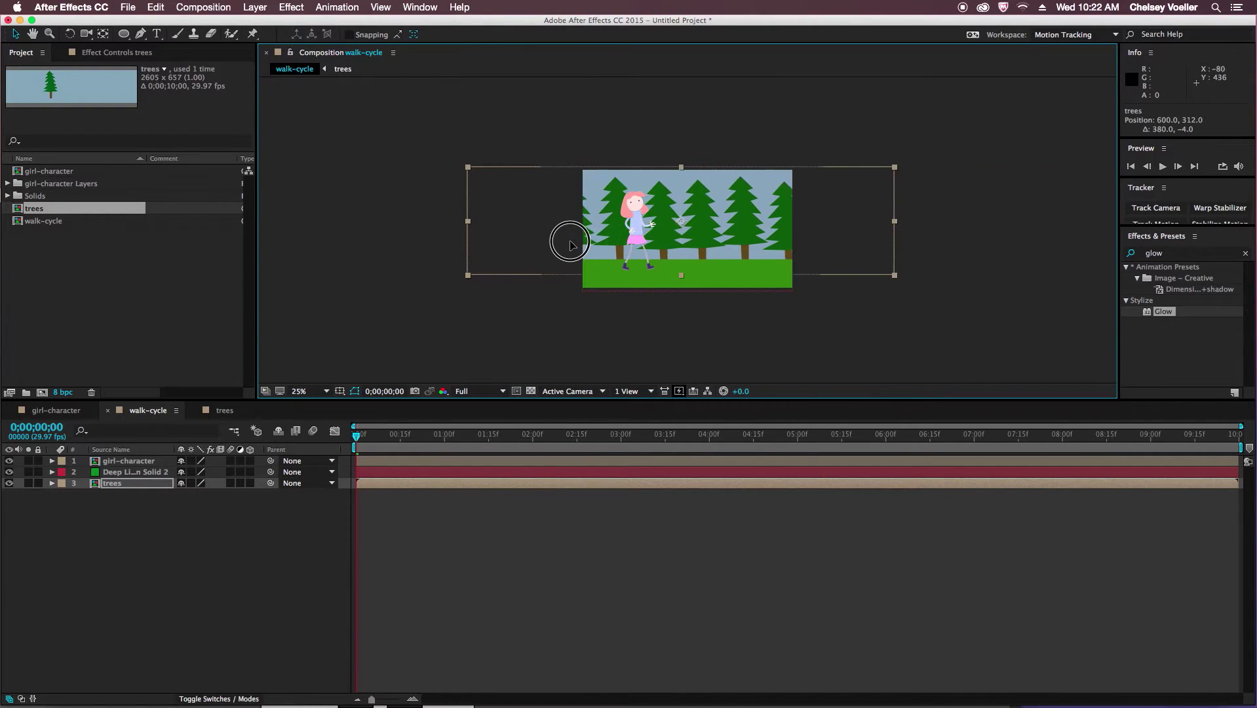
{"action": "left_click", "coordinate": [176, 554]}
Add a new camera with Enable Depth of Field turned off.
{"action": "left_click", "coordinate": [255, 7]}
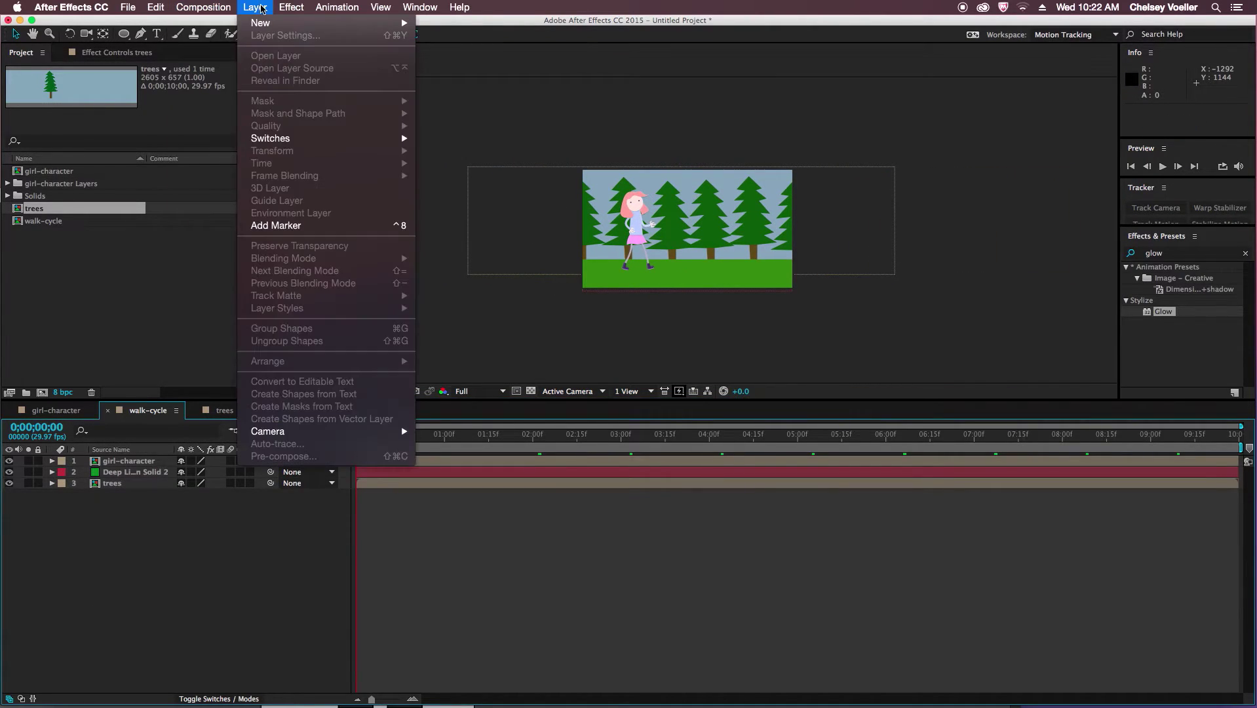
{"action": "mouse_move", "coordinate": [260, 23]}
{"action": "left_click", "coordinate": [450, 65]}
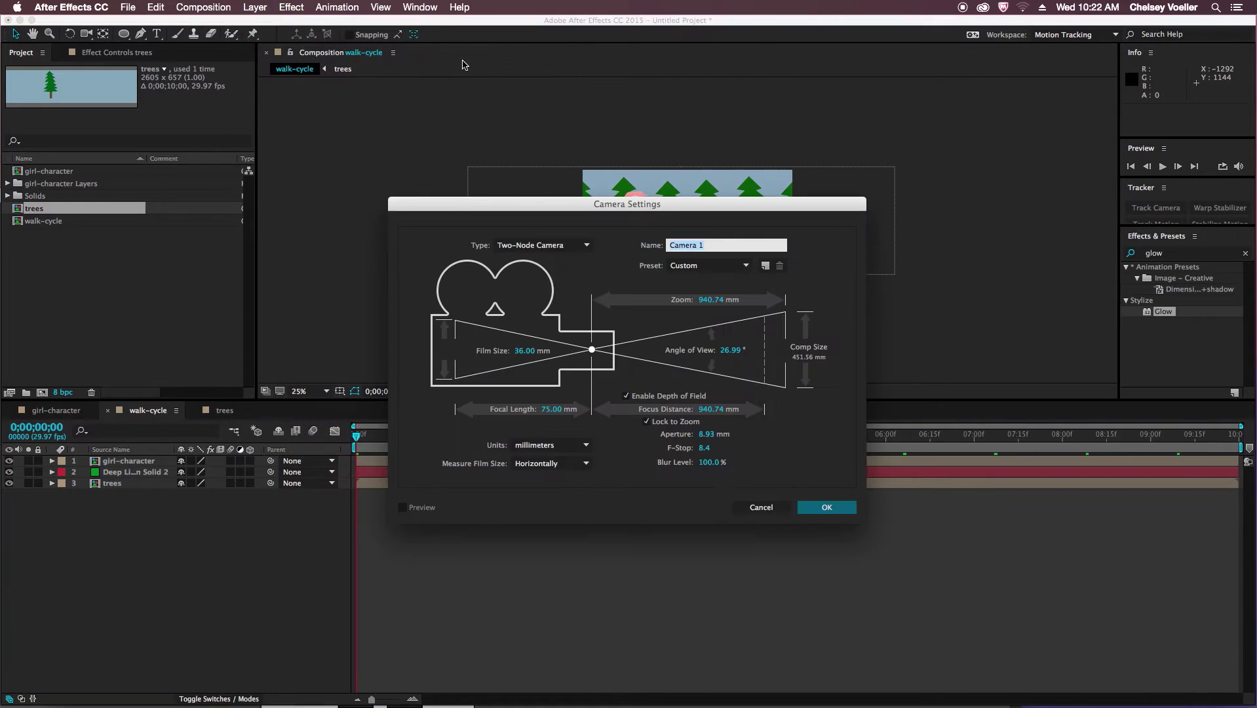
{"action": "left_click", "coordinate": [626, 396]}
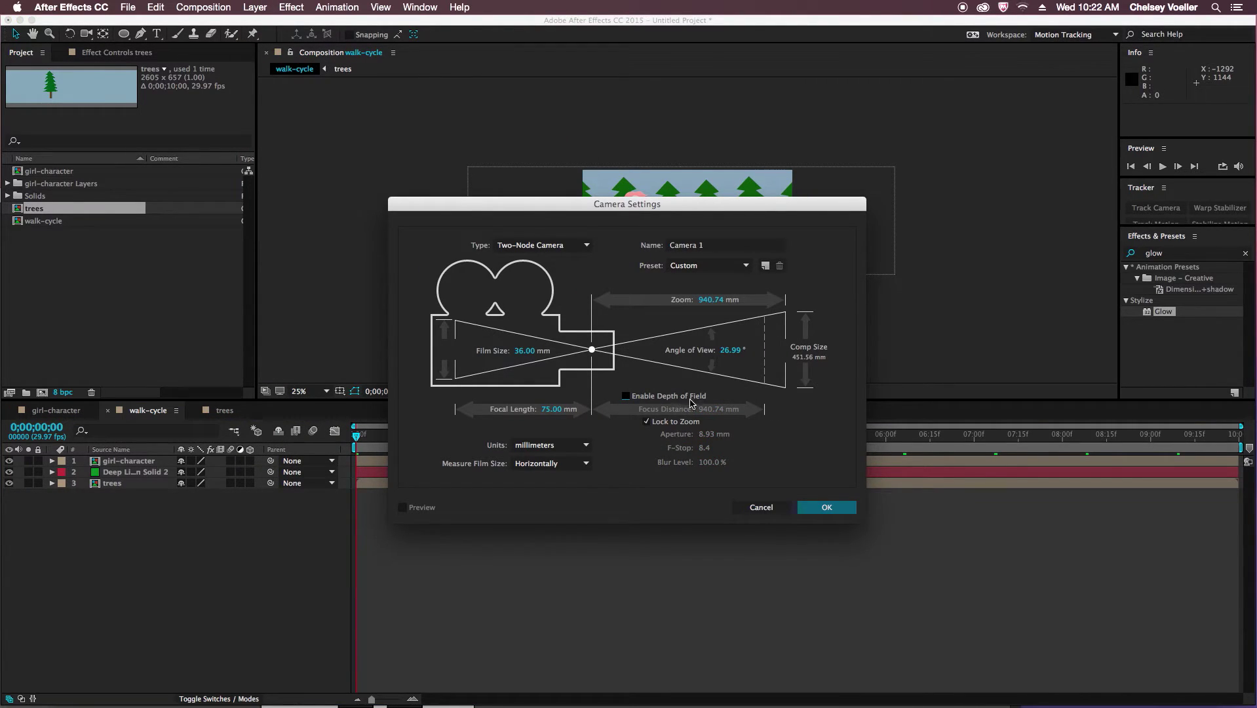
{"action": "left_click", "coordinate": [825, 508]}
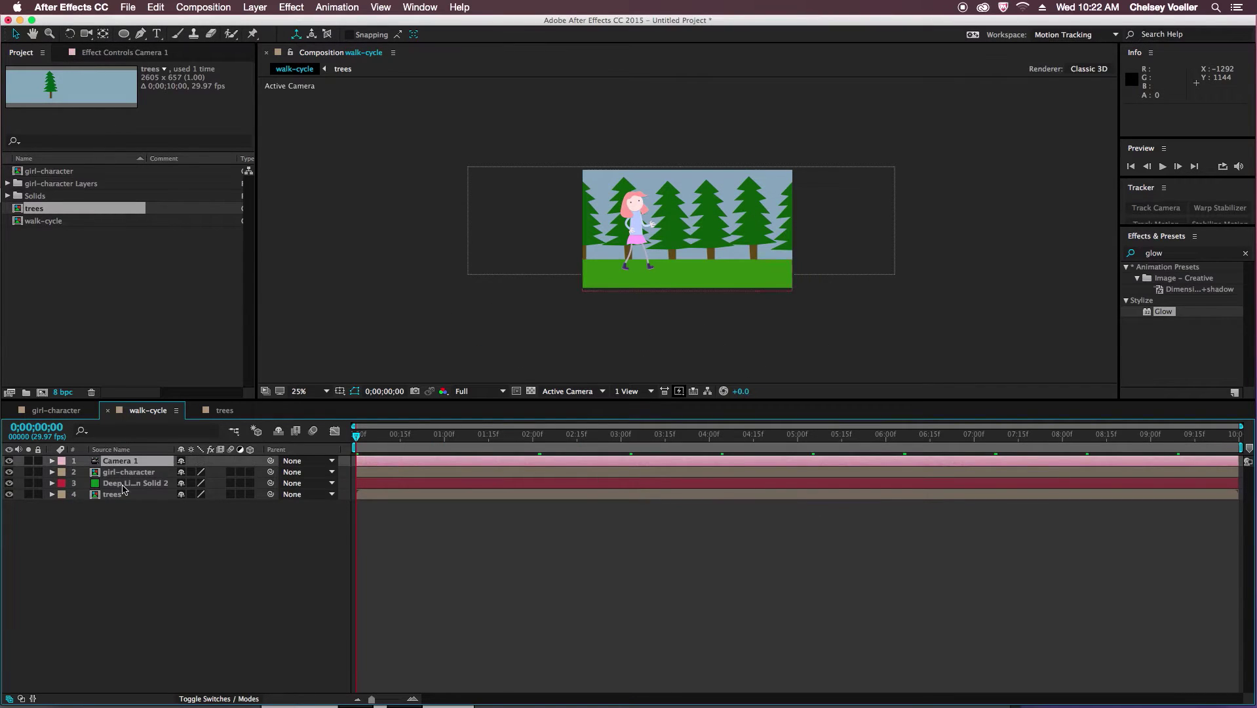
Add Null 1, parent the camera to it, make the trees layer 3D, and reframe with the null.
{"action": "left_click", "coordinate": [266, 4]}
{"action": "mouse_move", "coordinate": [281, 23]}
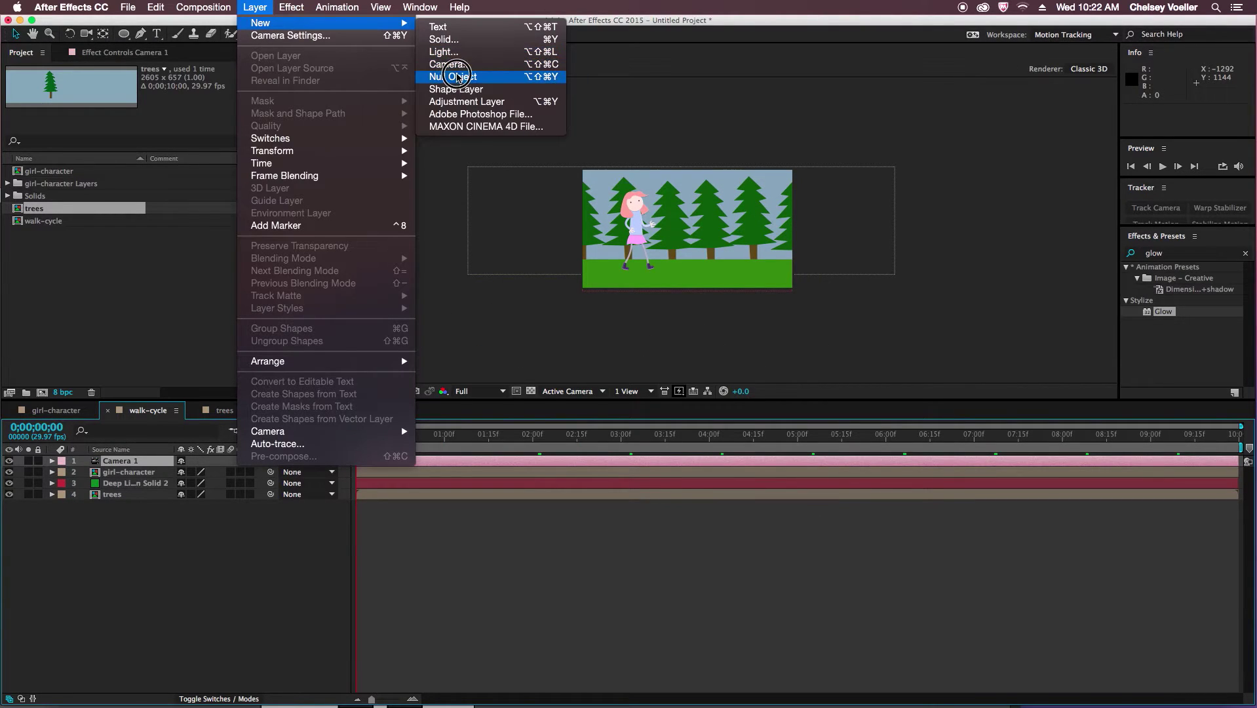
{"action": "left_click", "coordinate": [483, 77]}
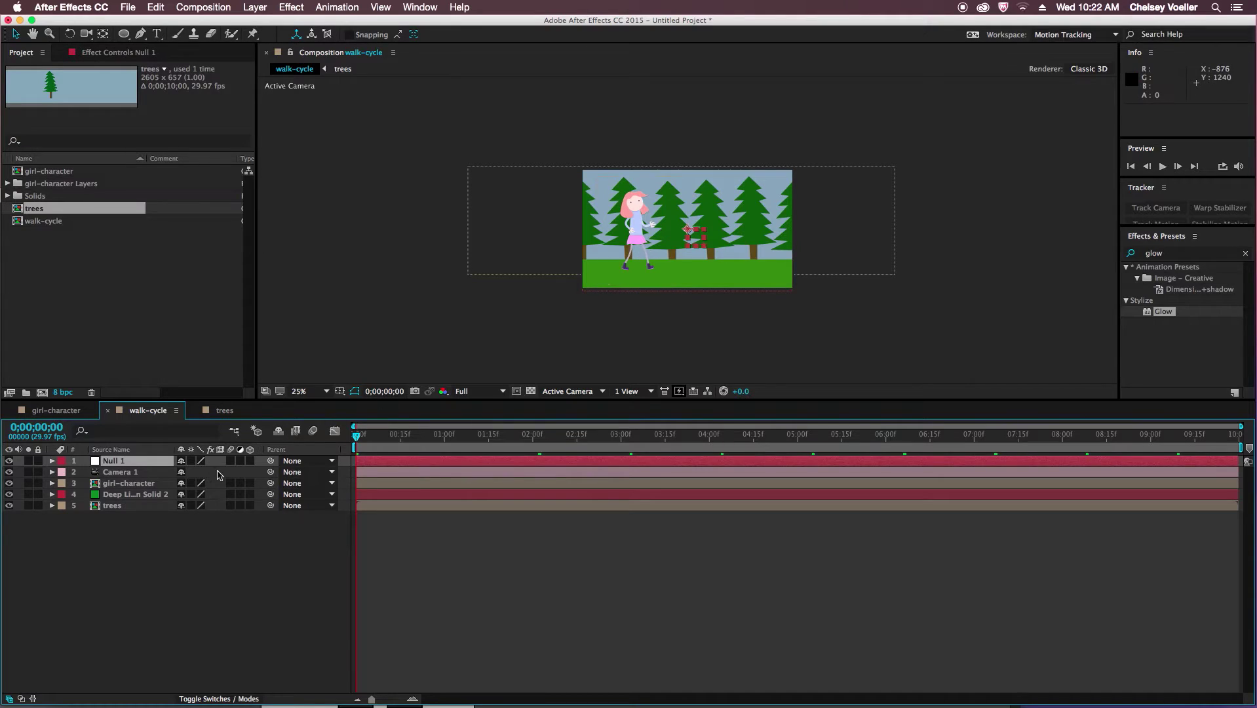
{"action": "left_click_drag", "start_coordinate": [270, 472], "coordinate": [156, 464]}
{"action": "mouse_move", "coordinate": [689, 231]}
{"action": "left_mouse_down"}
{"action": "mouse_move", "coordinate": [737, 229]}
{"action": "mouse_move", "coordinate": [671, 232]}
{"action": "left_mouse_up"}
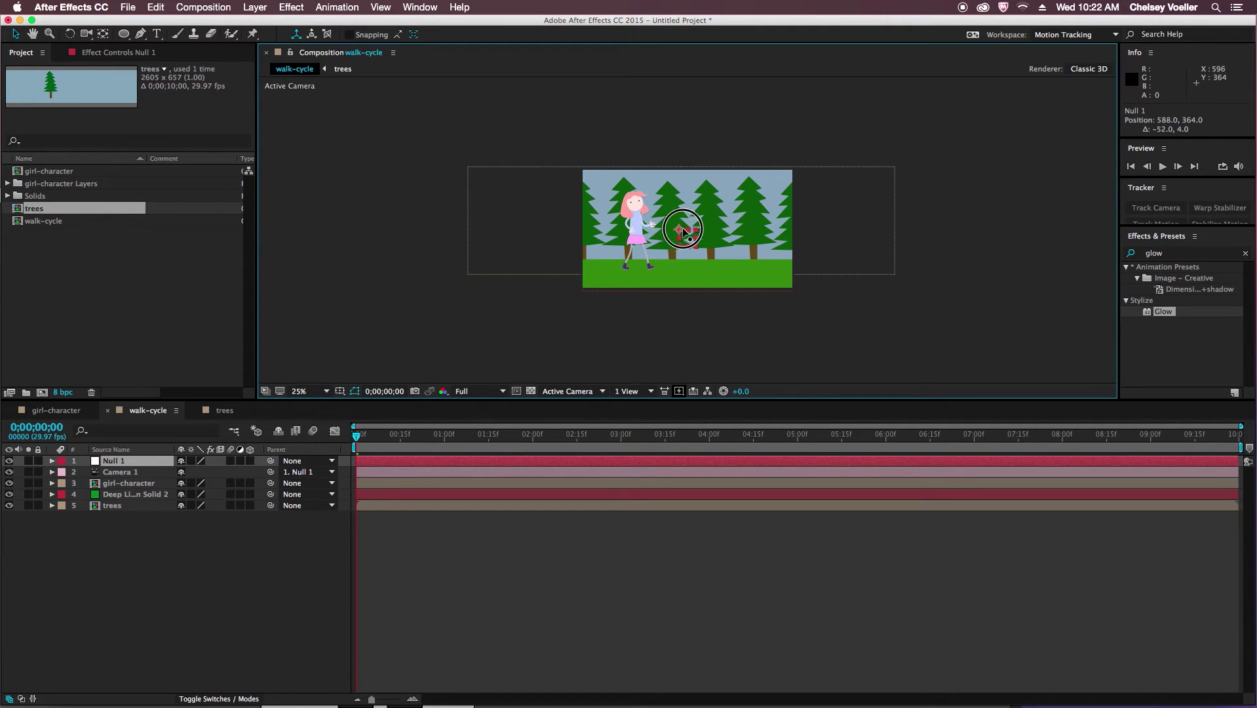
{"action": "left_click", "coordinate": [250, 505]}
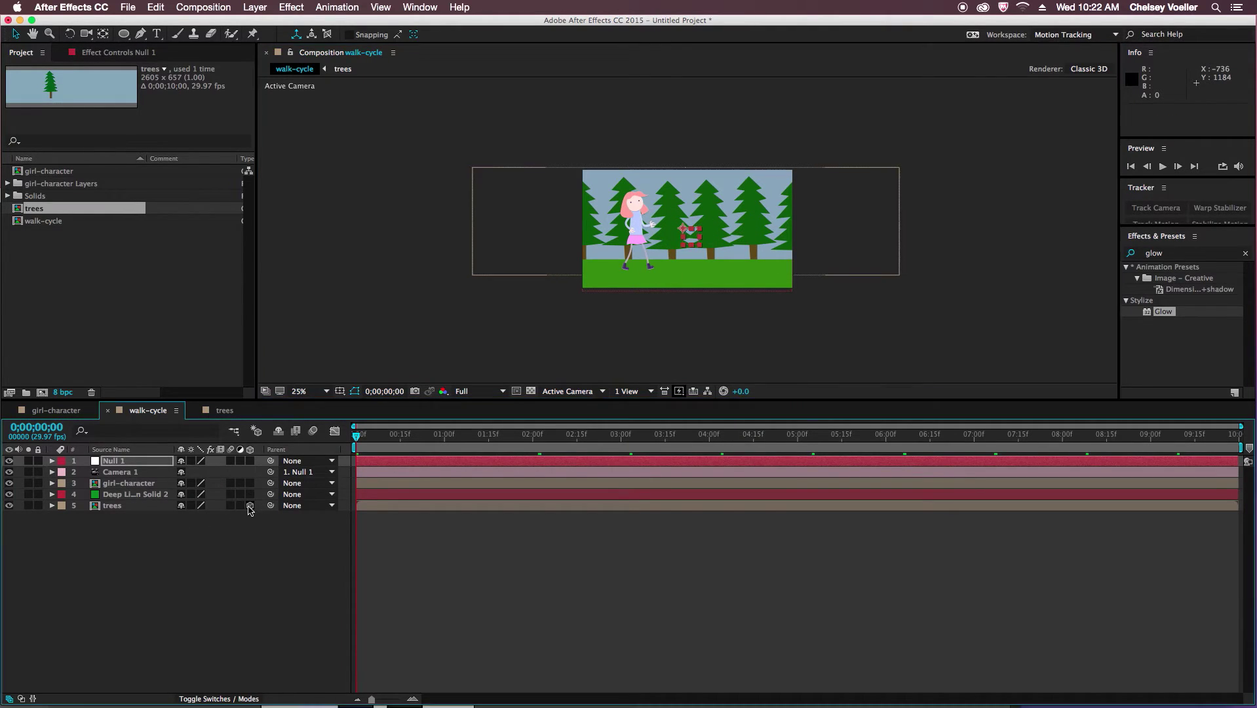
{"action": "left_click_drag", "start_coordinate": [688, 233], "coordinate": [588, 231]}
Switch to a Top plus camera view layout and duplicate the trees layer, pushing it back in depth.
{"action": "left_click", "coordinate": [619, 392]}
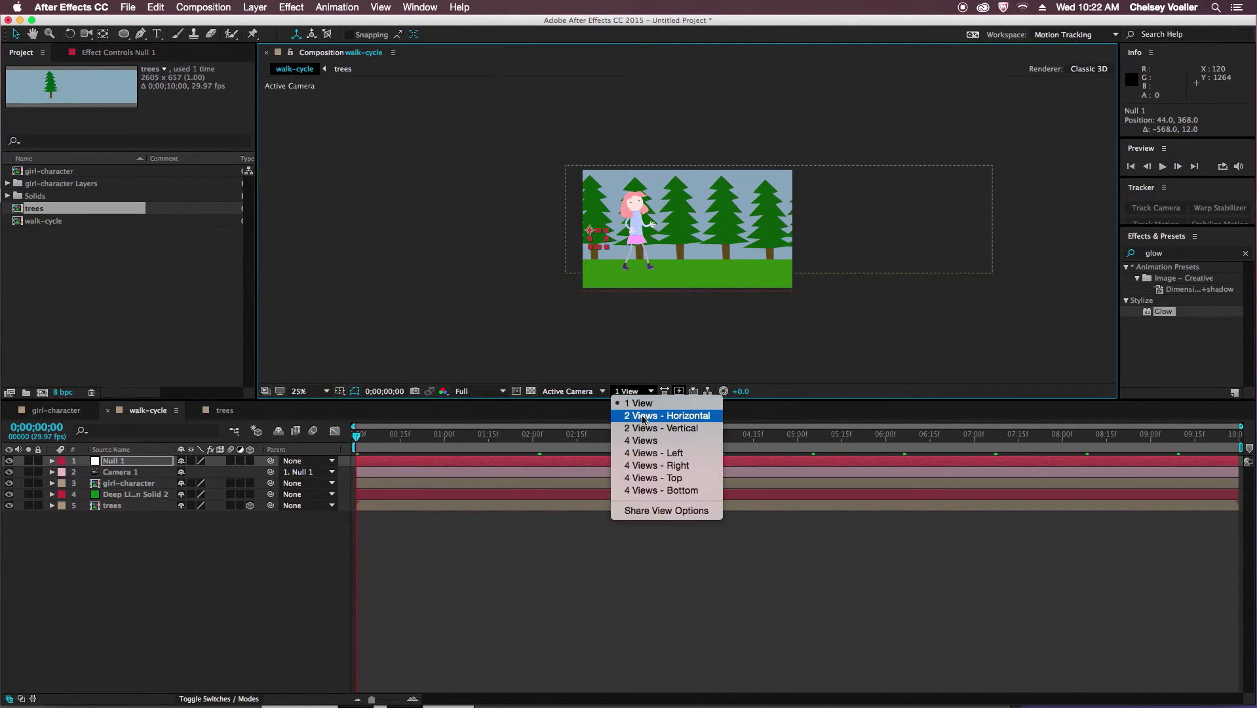
{"action": "left_click", "coordinate": [638, 415]}
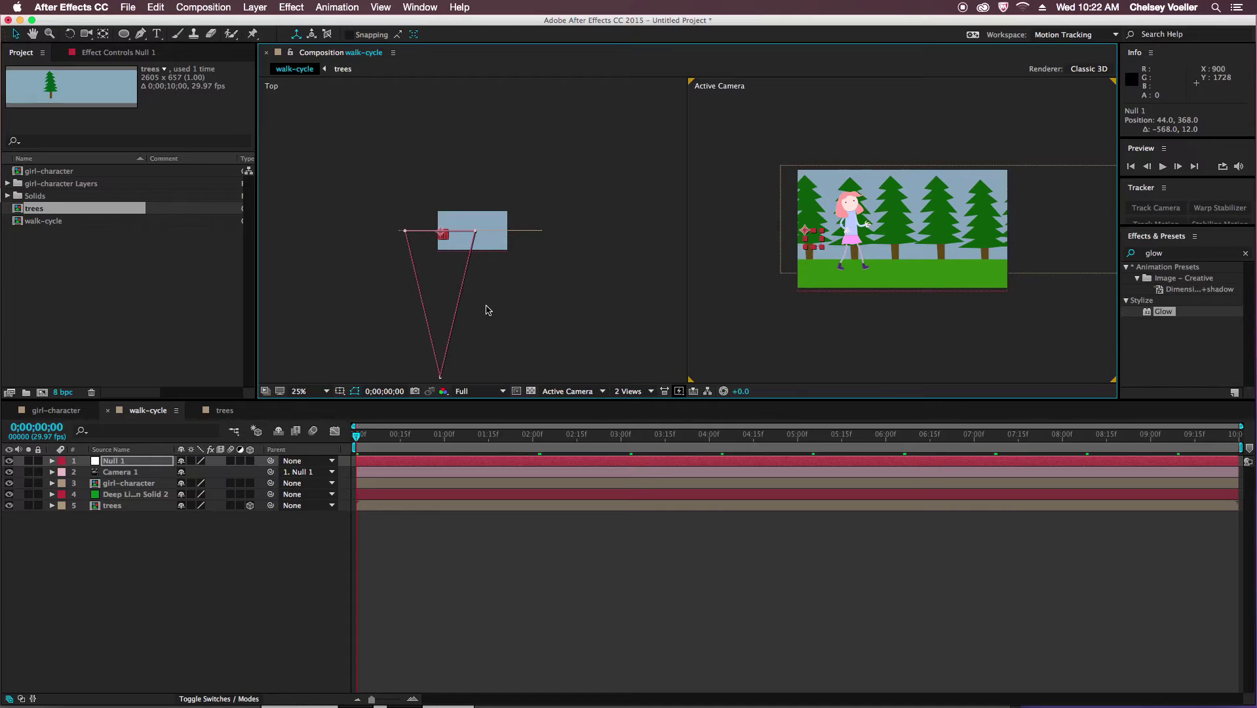
{"action": "left_click", "coordinate": [185, 506]}
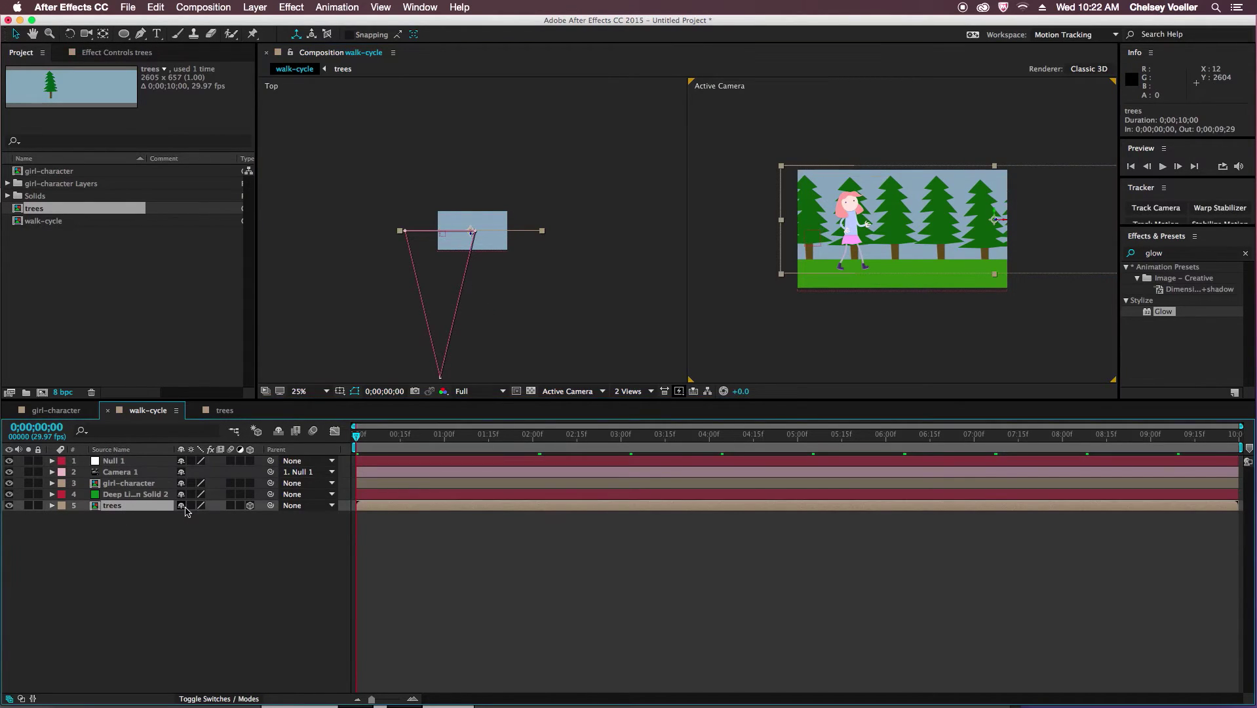
{"action": "key", "text": "super+d"}
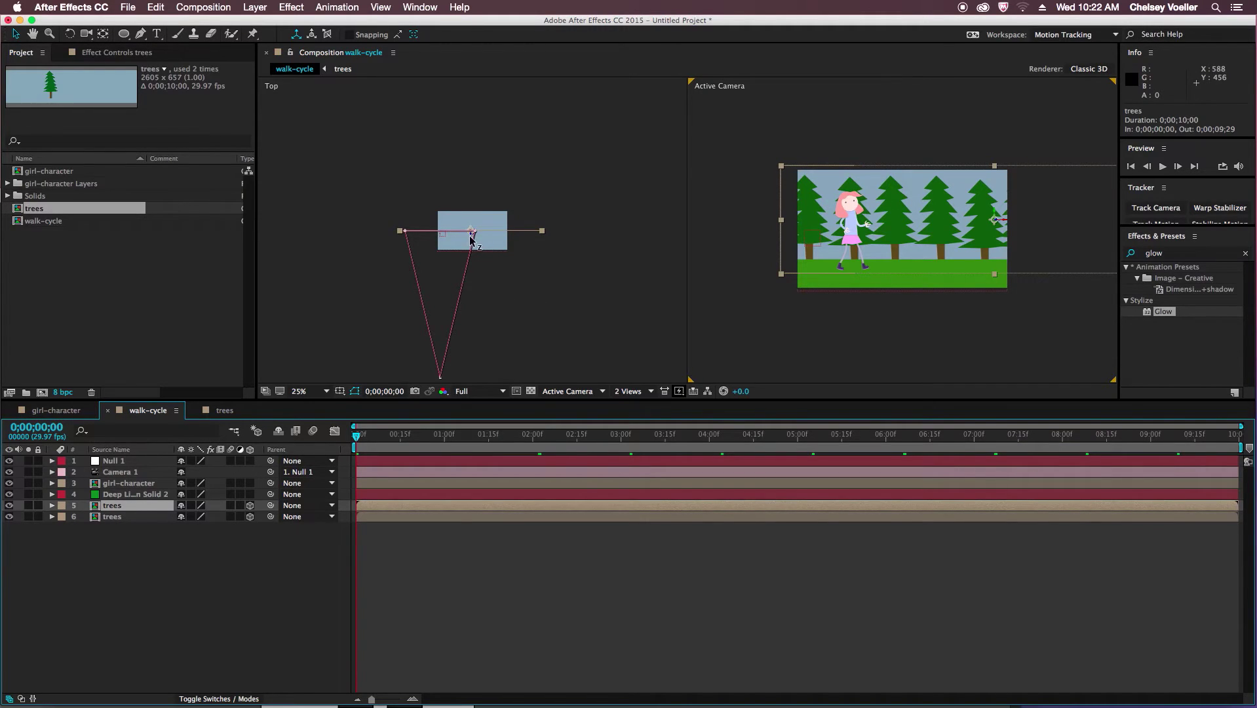
{"action": "mouse_move", "coordinate": [471, 239]}
{"action": "left_mouse_down"}
{"action": "mouse_move", "coordinate": [471, 220]}
{"action": "mouse_move", "coordinate": [496, 216]}
{"action": "mouse_move", "coordinate": [479, 217]}
{"action": "left_mouse_up"}
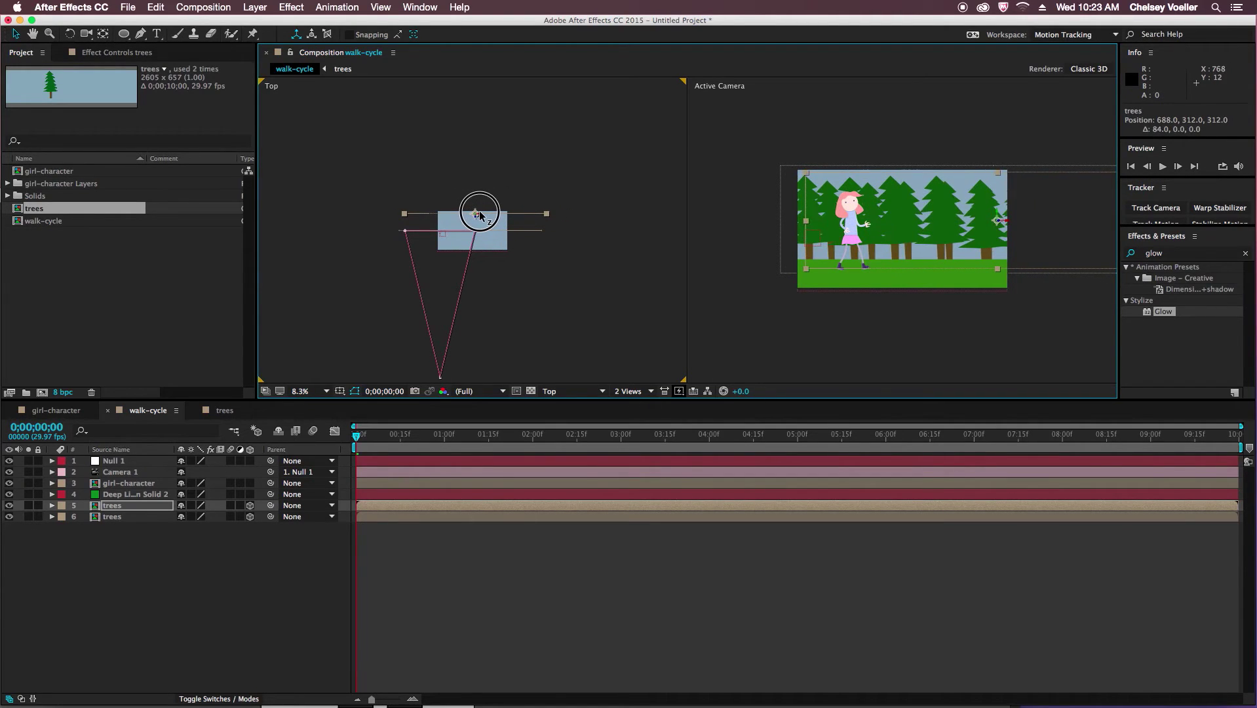
Offset the two trees layers in depth and lower one to Y 356 in the camera view.
{"action": "left_click", "coordinate": [513, 232]}
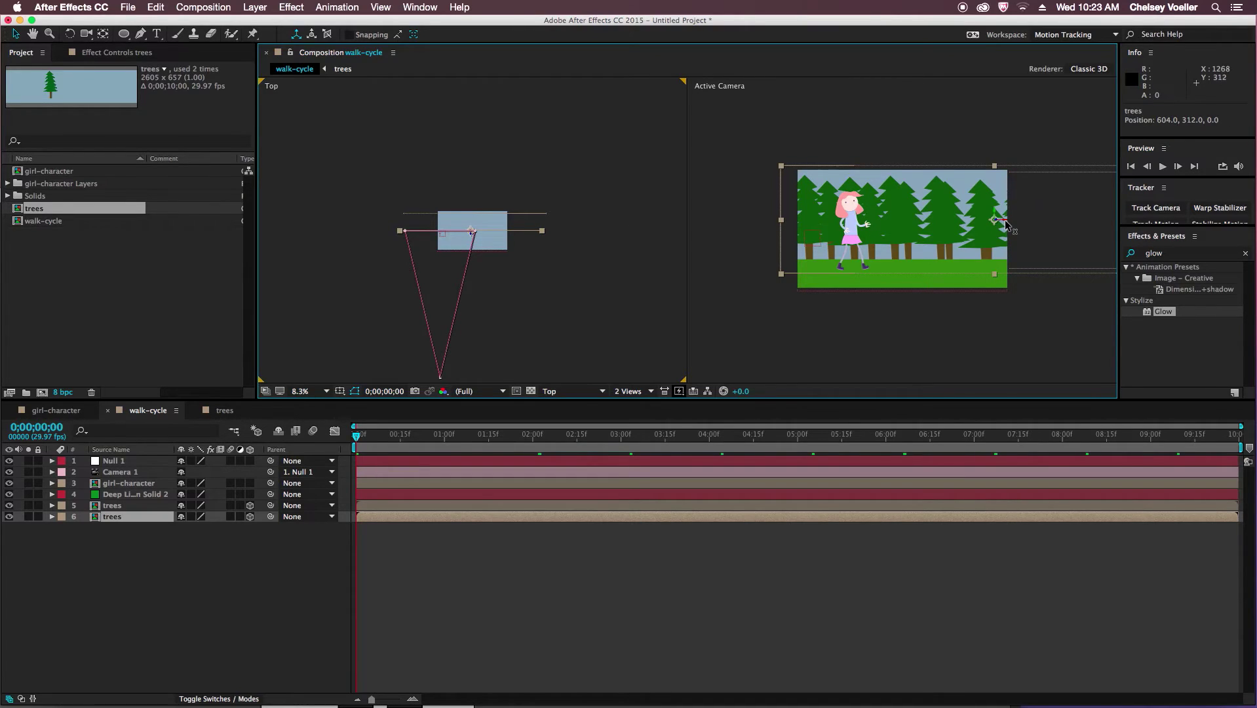
{"action": "left_click_drag", "start_coordinate": [1003, 221], "coordinate": [958, 227]}
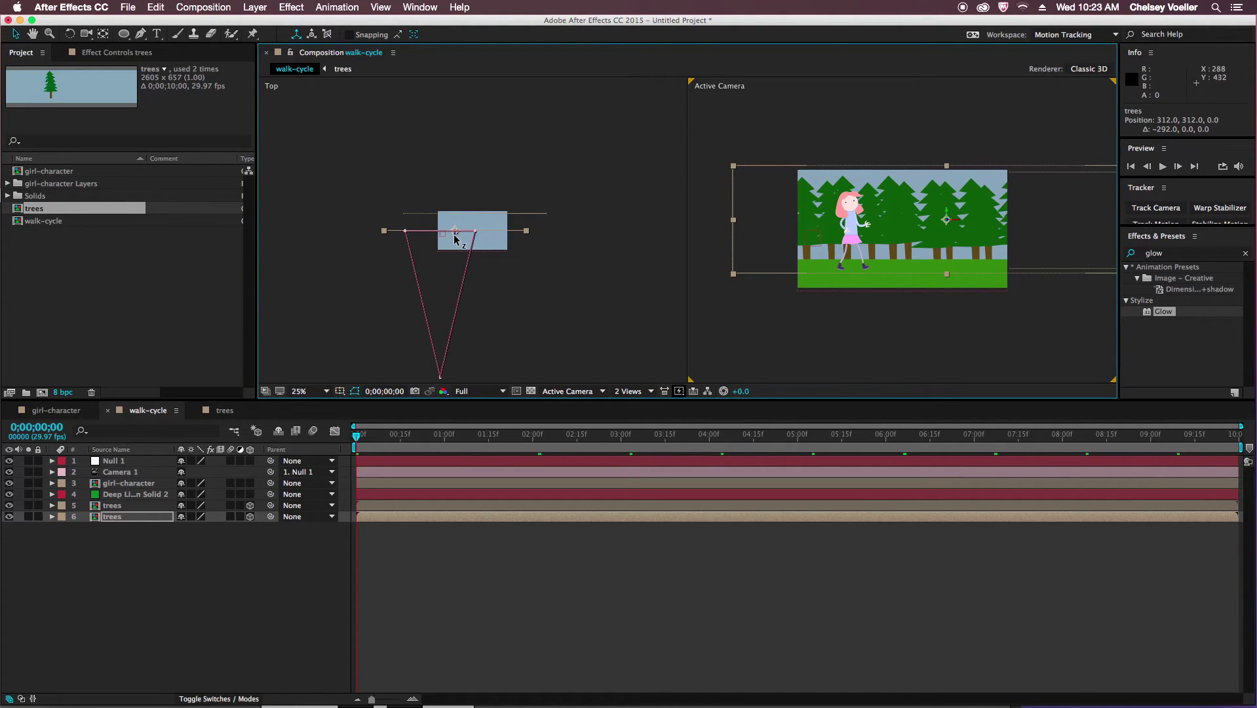
{"action": "left_click_drag", "start_coordinate": [457, 240], "coordinate": [455, 233]}
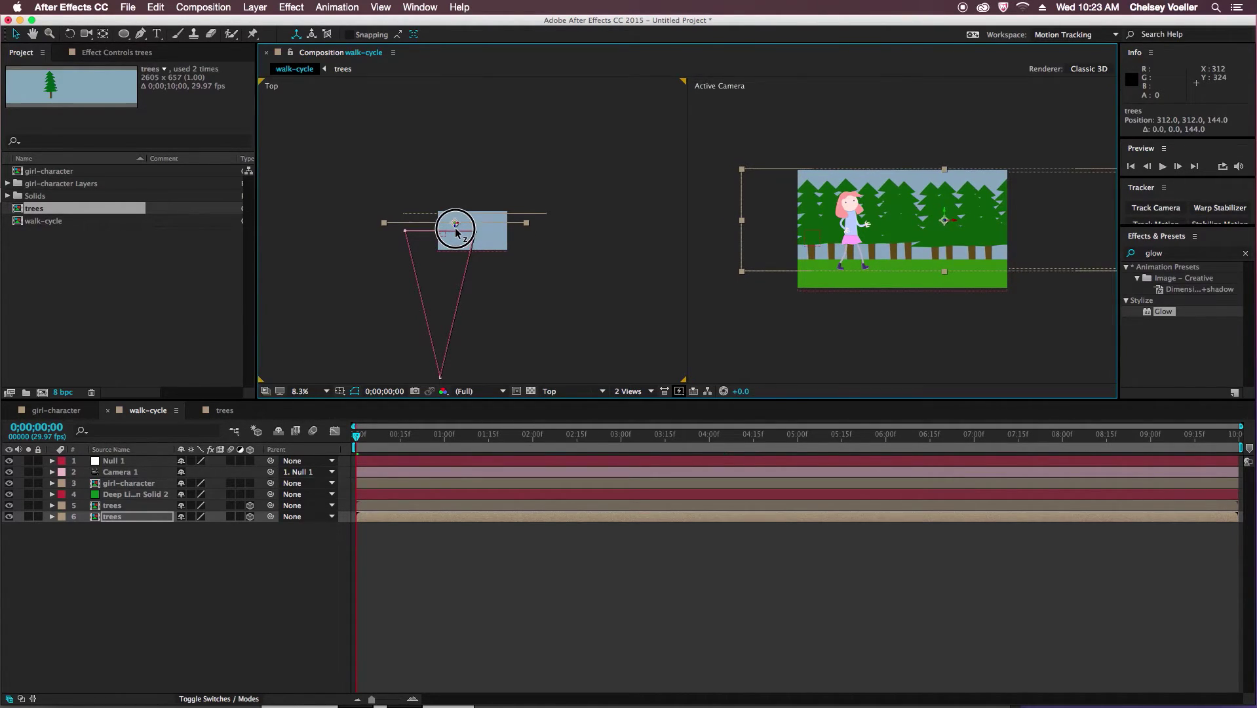
{"action": "left_click", "coordinate": [477, 215]}
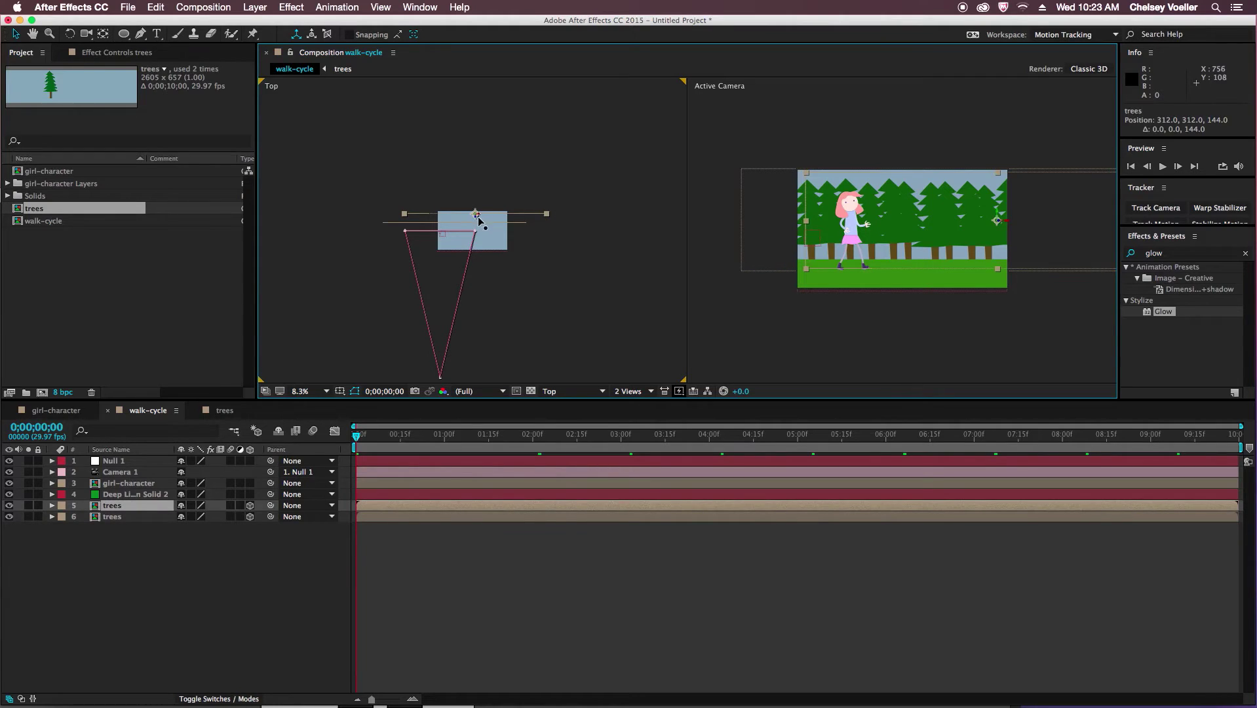
{"action": "left_click_drag", "start_coordinate": [477, 222], "coordinate": [477, 204]}
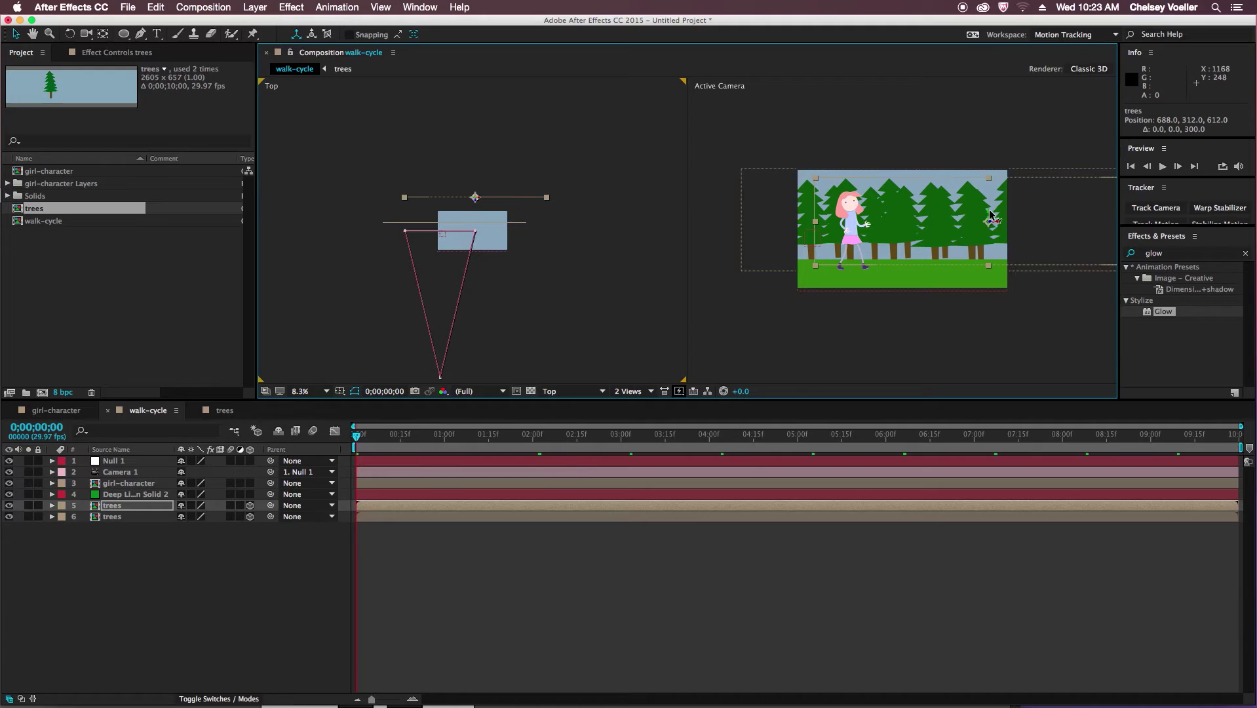
{"action": "left_click_drag", "start_coordinate": [991, 215], "coordinate": [991, 225]}
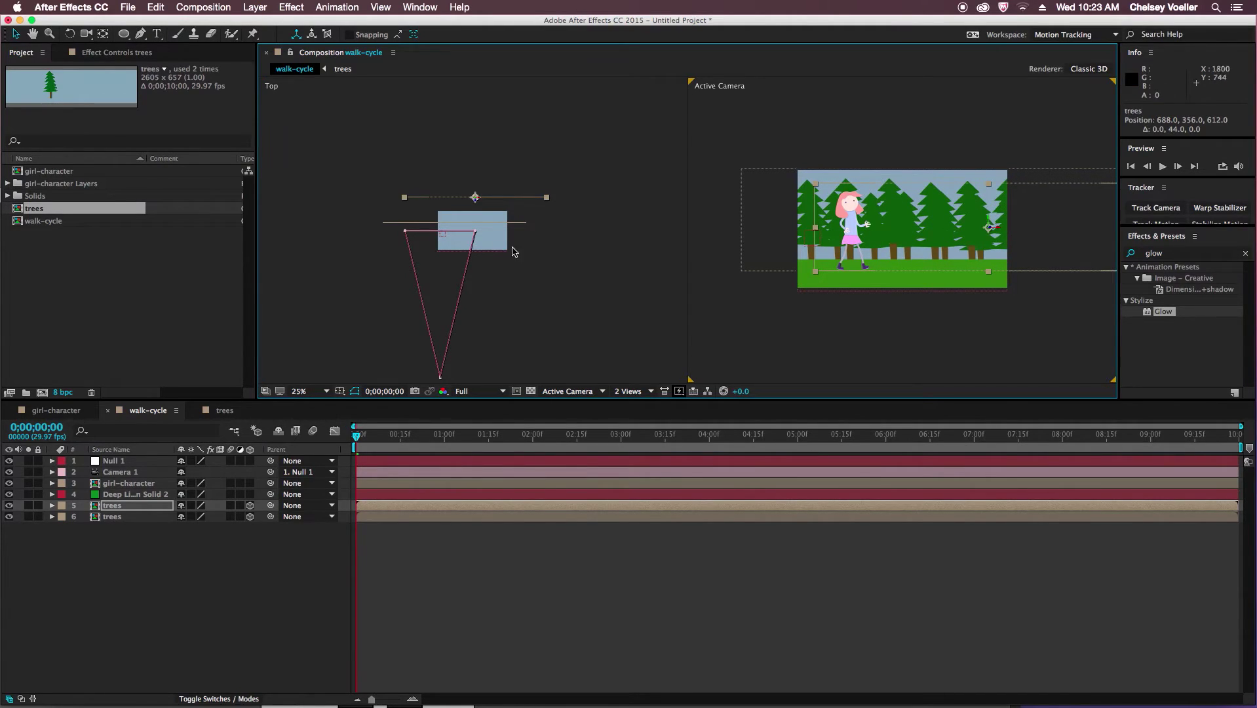
{"action": "left_click", "coordinate": [479, 224]}
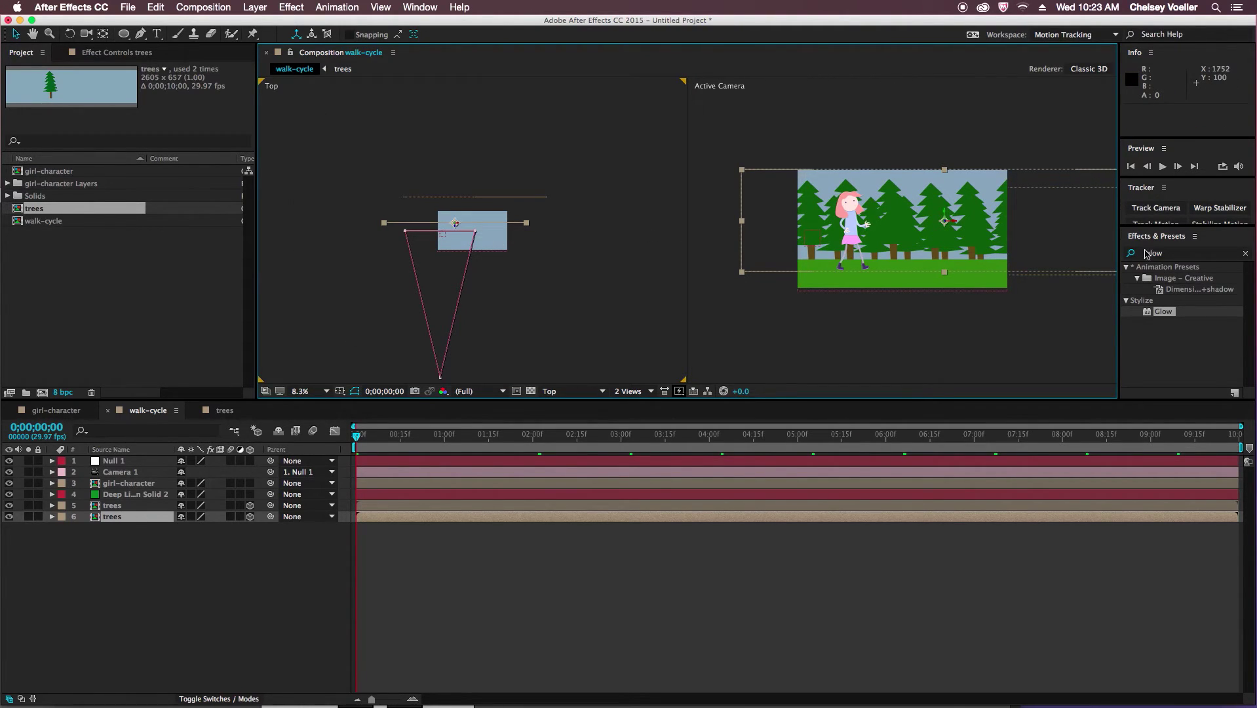
Search Effects & Presets for 'drop sha' and apply Drop Shadow to the bottom trees layer.
{"action": "left_click", "coordinate": [1188, 256]}
{"action": "double_click", "coordinate": [1188, 255]}
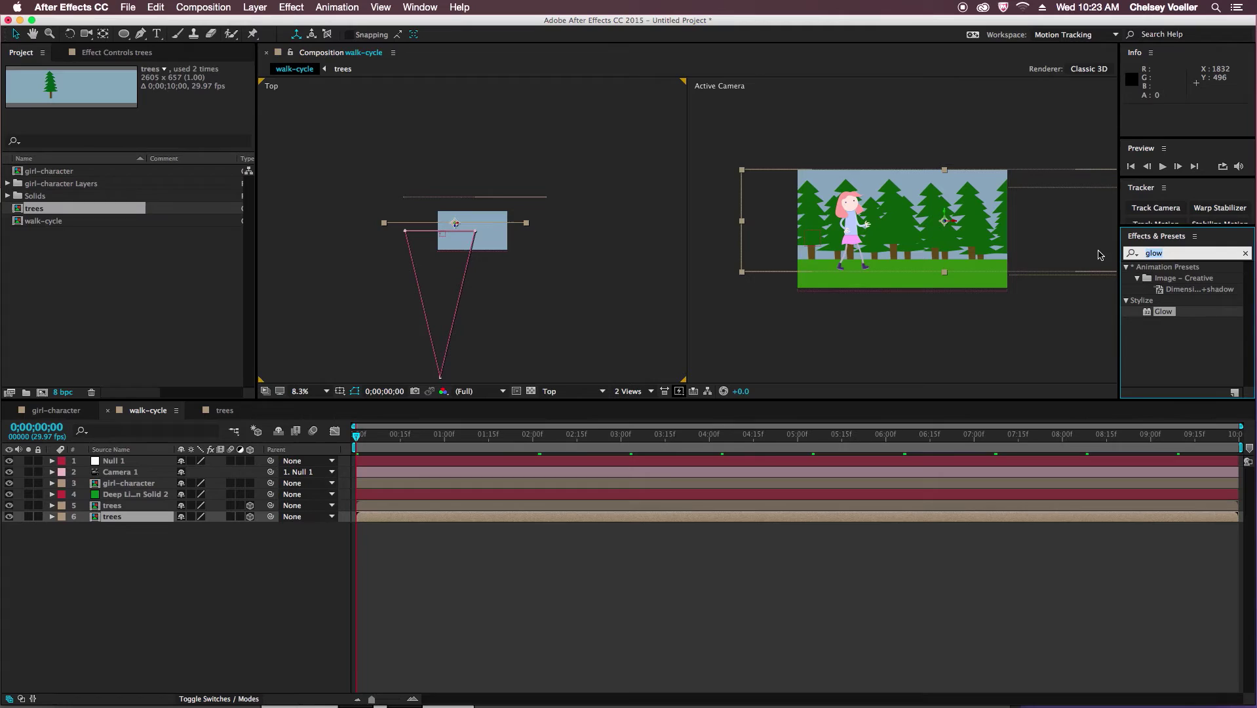
{"action": "type", "text": "drop"}
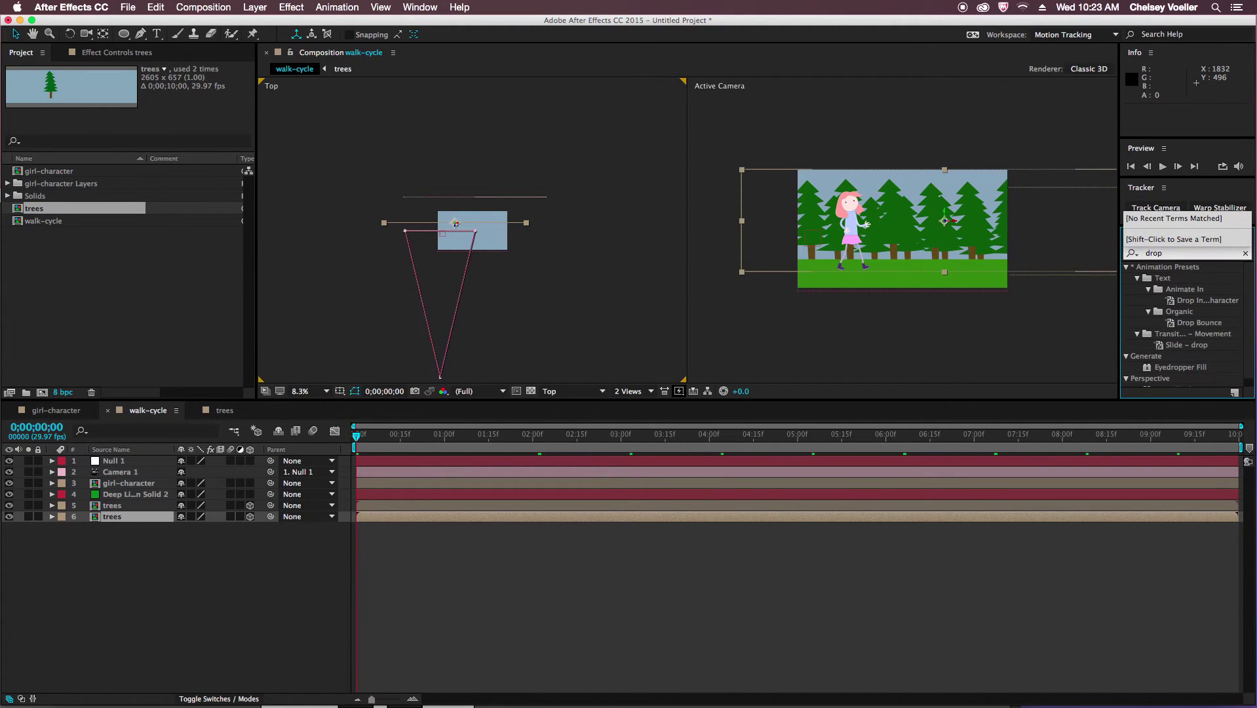
{"action": "type", "text": " sha"}
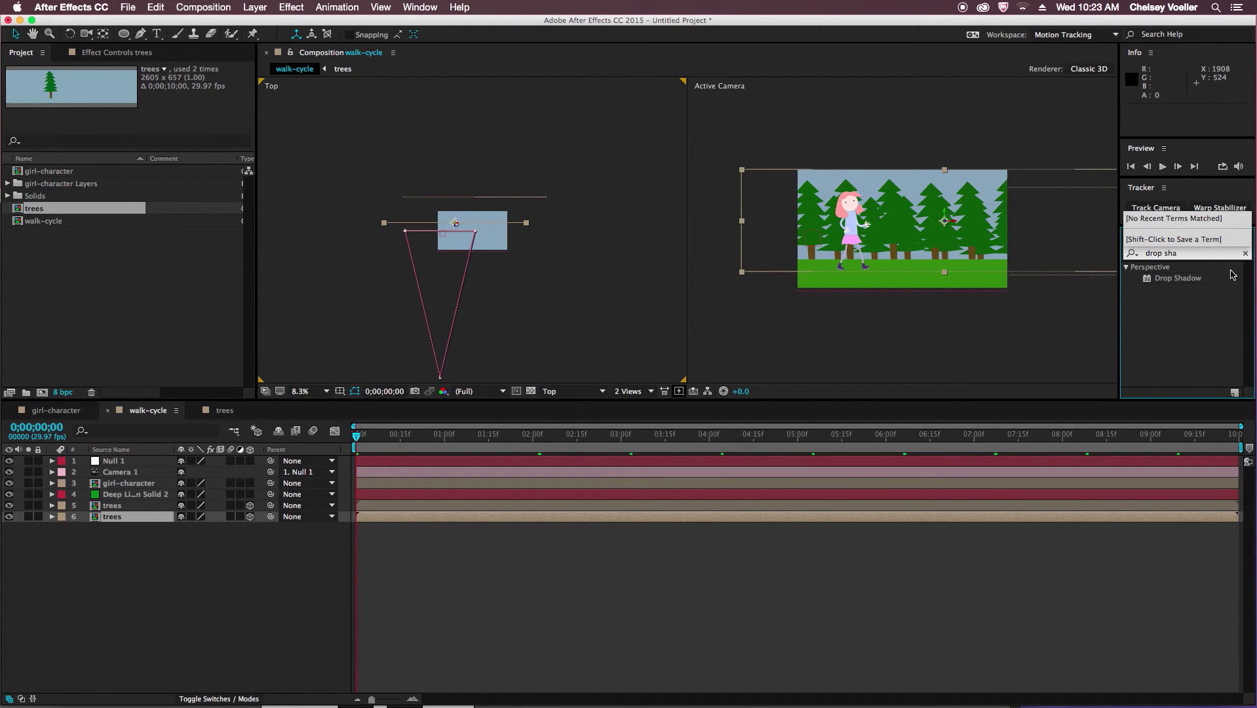
{"action": "left_click", "coordinate": [1195, 279]}
{"action": "left_click_drag", "start_coordinate": [1183, 284], "coordinate": [143, 518]}
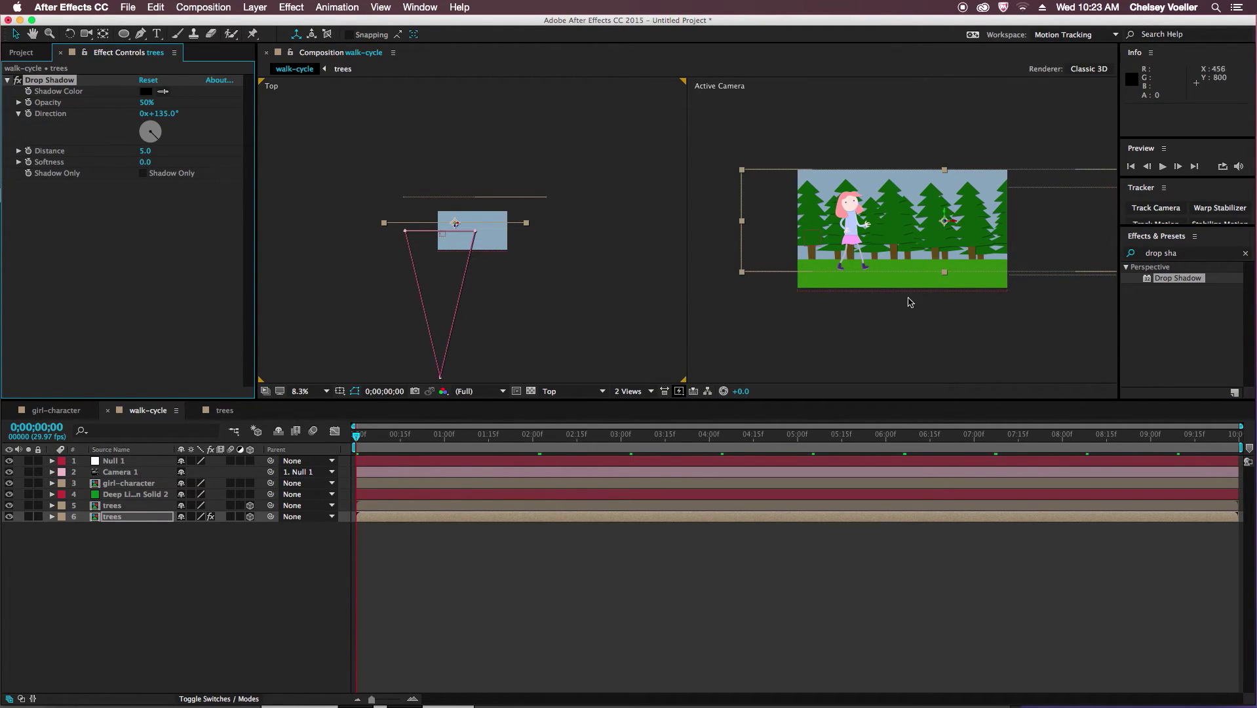
Set the Drop Shadow Distance to 8 and Softness to 43, then preview.
{"action": "left_click_drag", "start_coordinate": [1001, 309], "coordinate": [948, 309]}
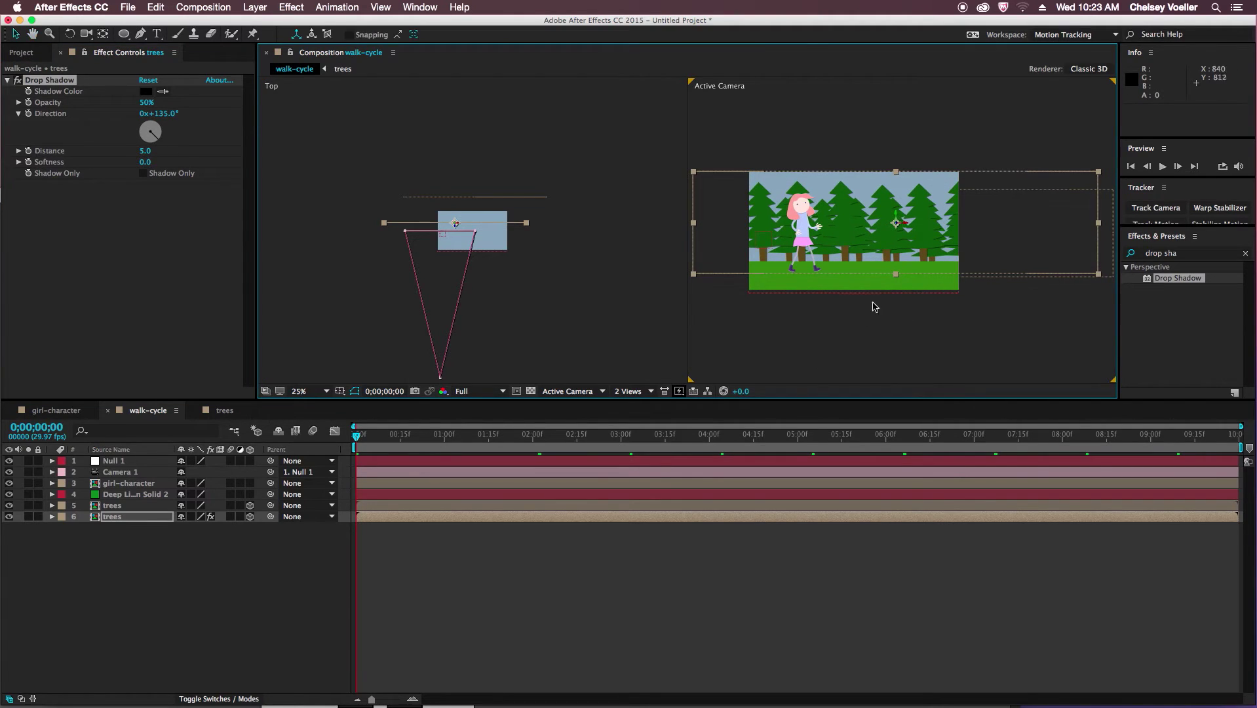
{"action": "left_click", "coordinate": [148, 154]}
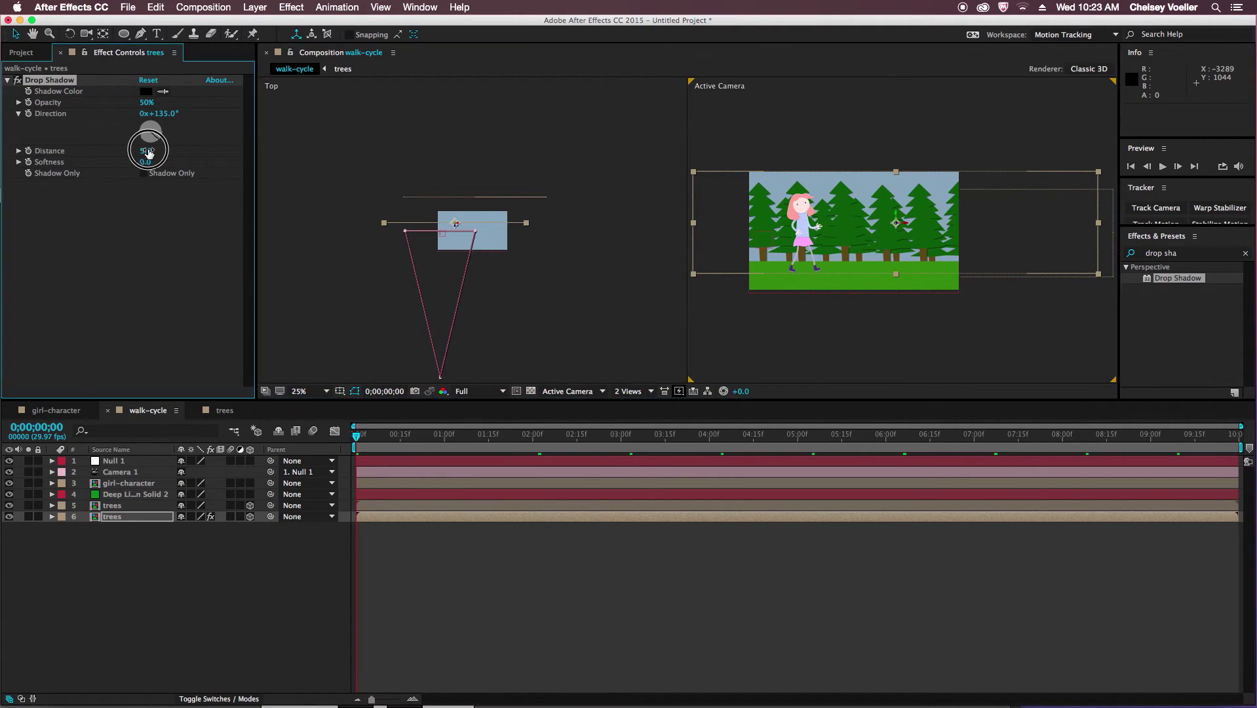
{"action": "left_click_drag", "start_coordinate": [147, 162], "coordinate": [173, 166]}
{"action": "left_click", "coordinate": [921, 321]}
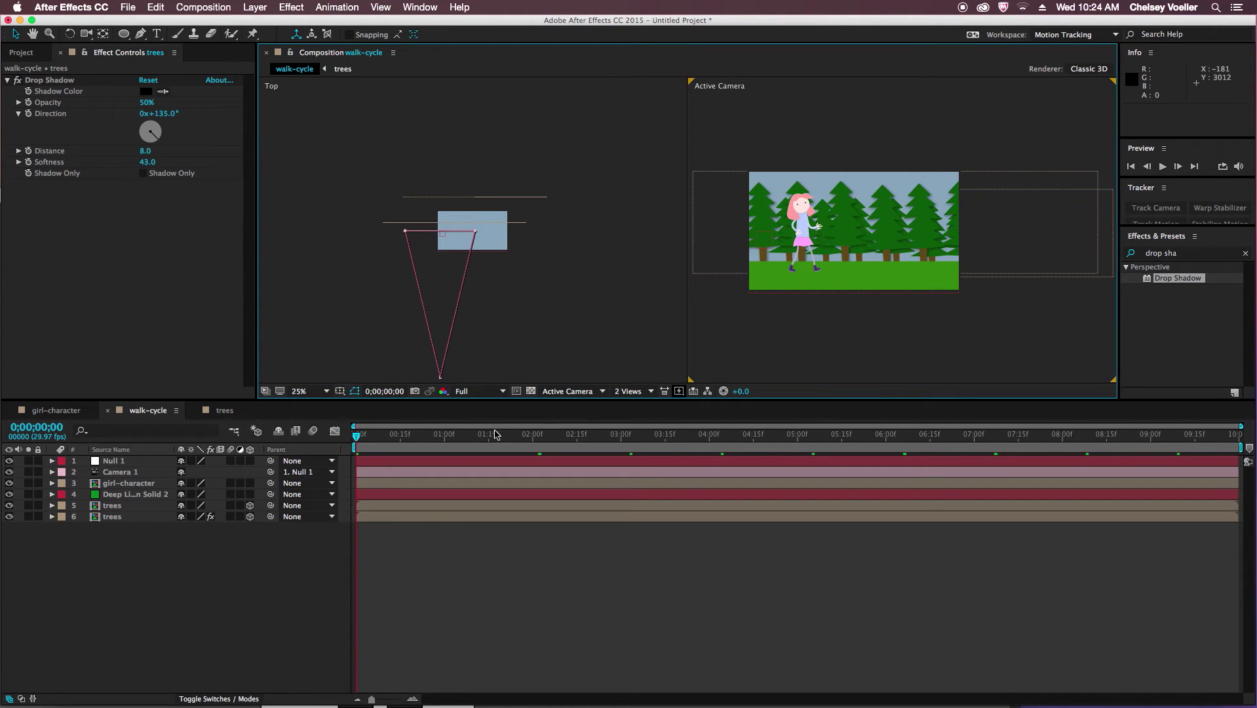
{"action": "key", "text": "space"}
{"action": "left_click", "coordinate": [645, 392]}
Switch the viewer to 1 View, recentre the scene, and move the fx trees layer to row 5.
{"action": "left_click", "coordinate": [639, 403]}
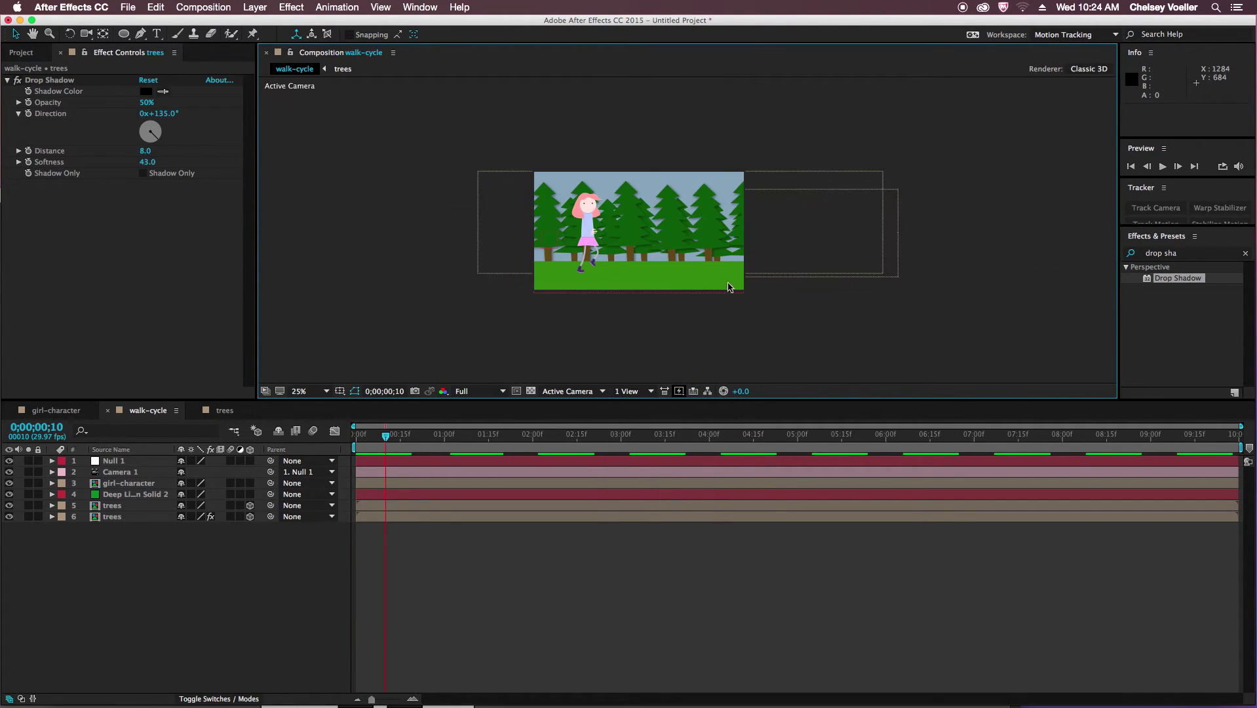
{"action": "key", "text": "h"}
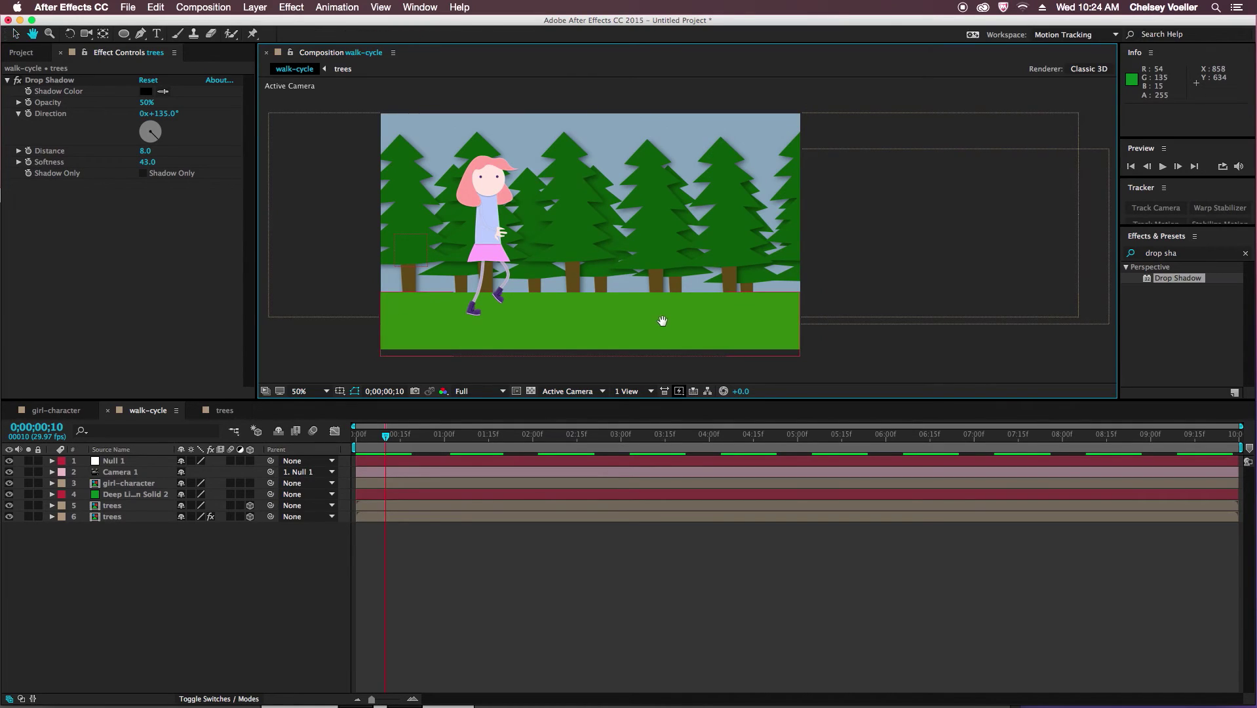
{"action": "left_click_drag", "start_coordinate": [666, 325], "coordinate": [724, 320]}
{"action": "key", "text": "v"}
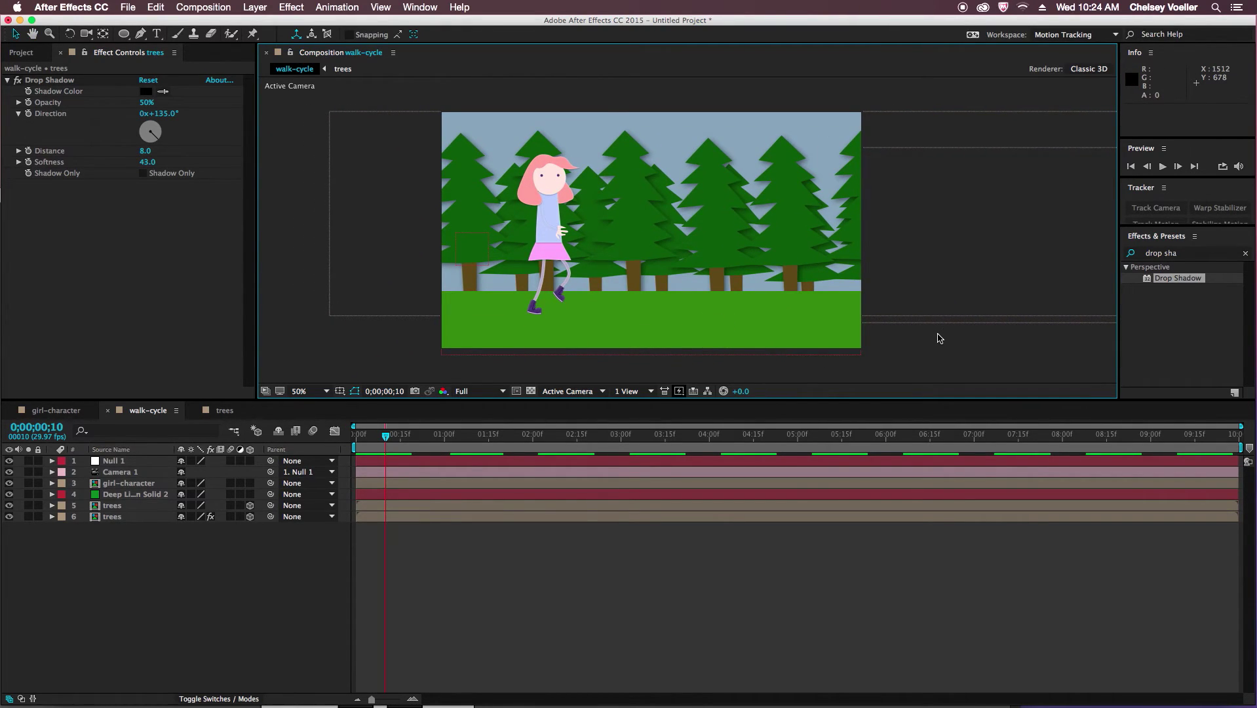
{"action": "left_click", "coordinate": [132, 517]}
{"action": "left_click_drag", "start_coordinate": [133, 518], "coordinate": [130, 500]}
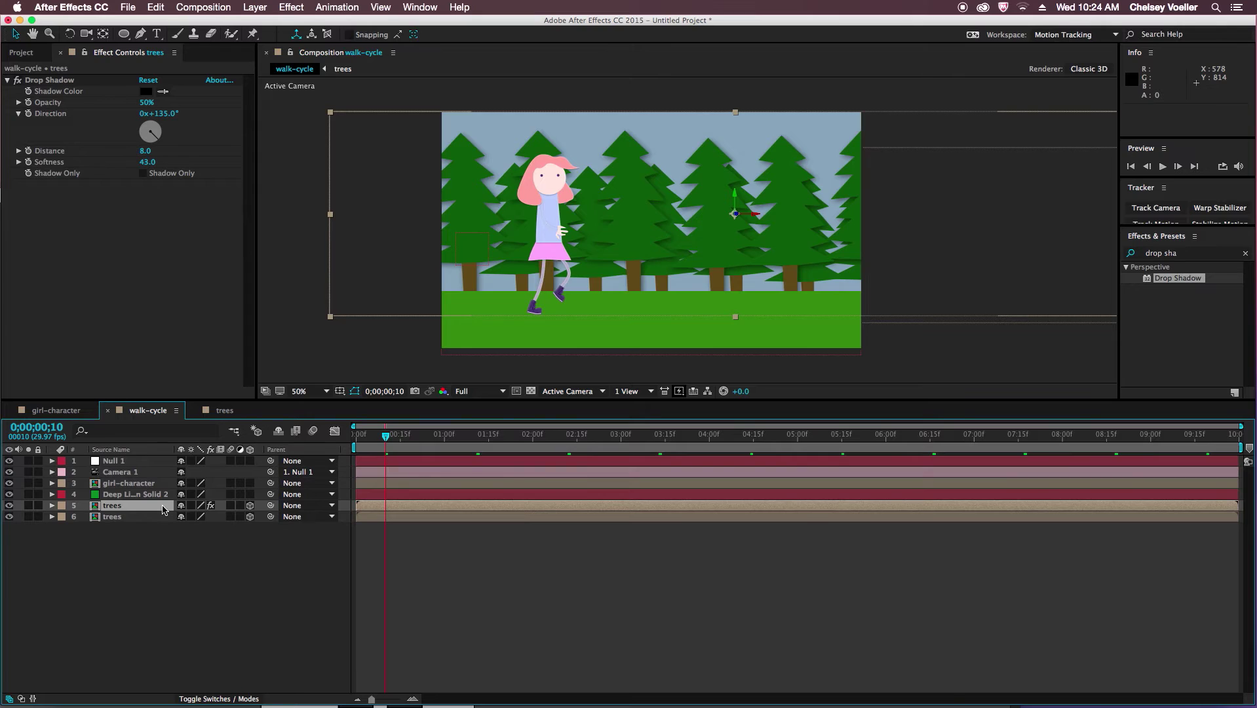
Keyframe Null 1's Position from 44, 368 at frame 0 to 998, 368 at 9;29, then preview.
{"action": "left_click", "coordinate": [145, 461]}
{"action": "left_click_drag", "start_coordinate": [369, 433], "coordinate": [347, 435]}
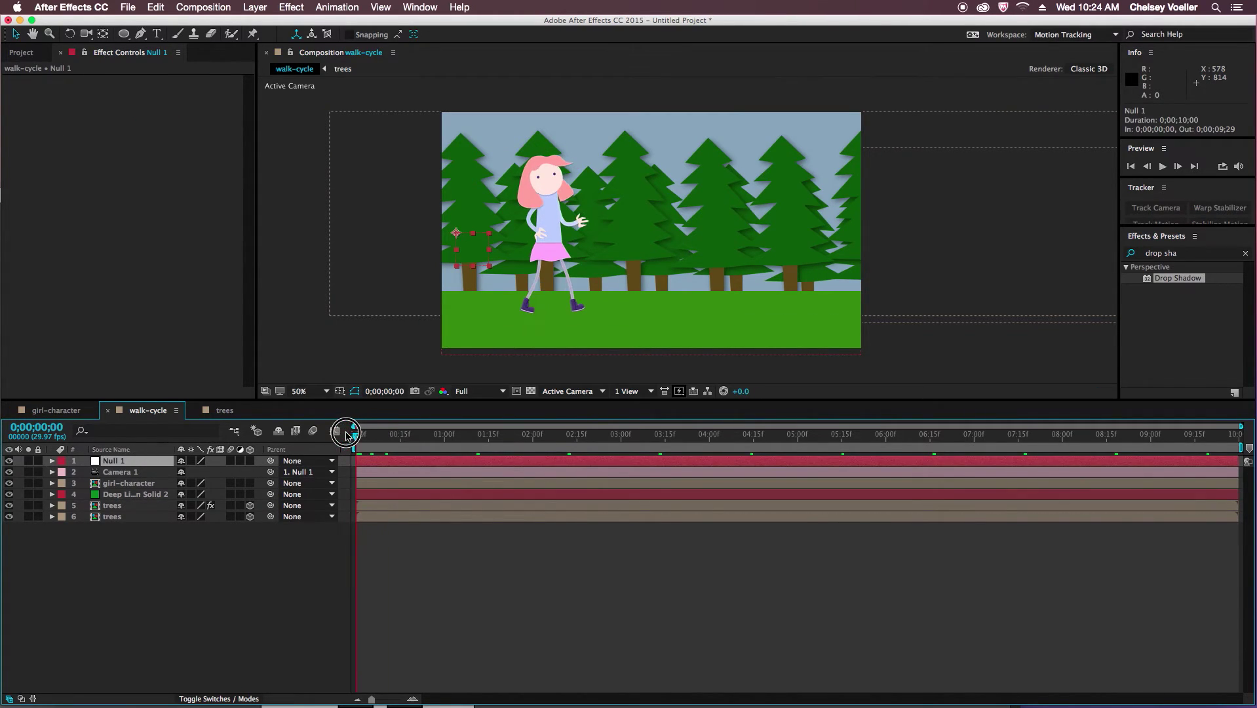
{"action": "key", "text": "p"}
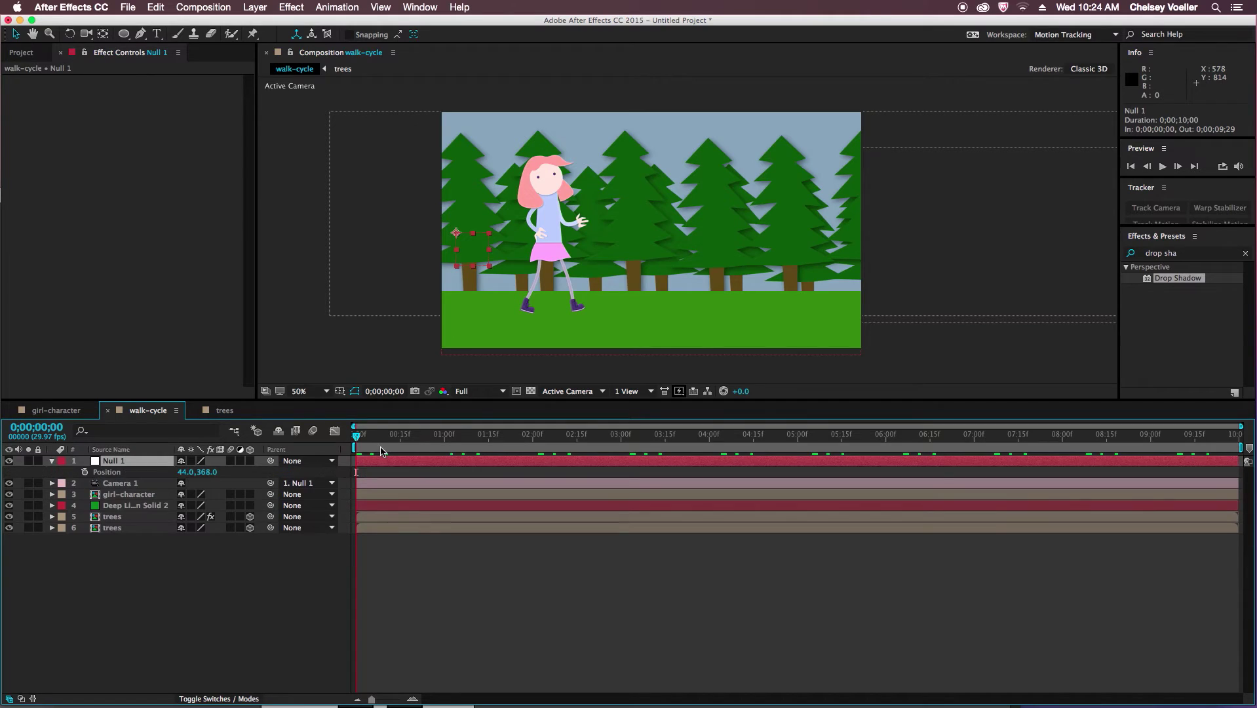
{"action": "left_click", "coordinate": [84, 472]}
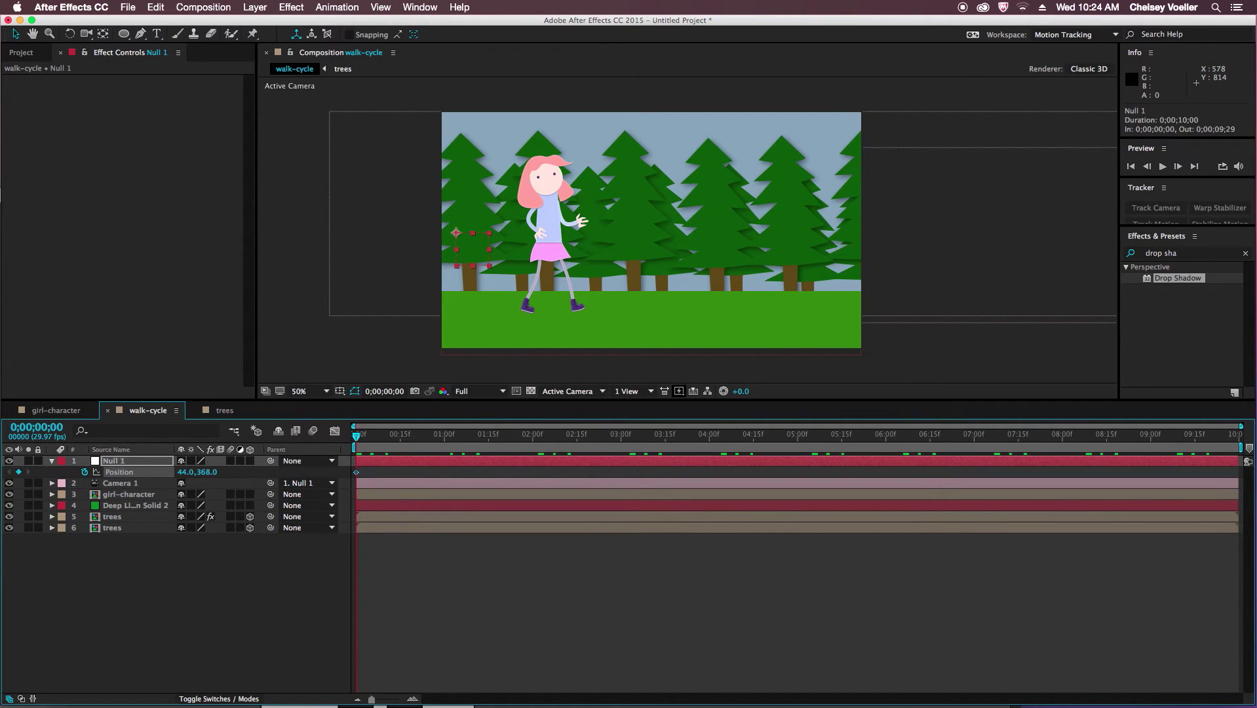
{"action": "left_click_drag", "start_coordinate": [1223, 440], "coordinate": [1237, 432]}
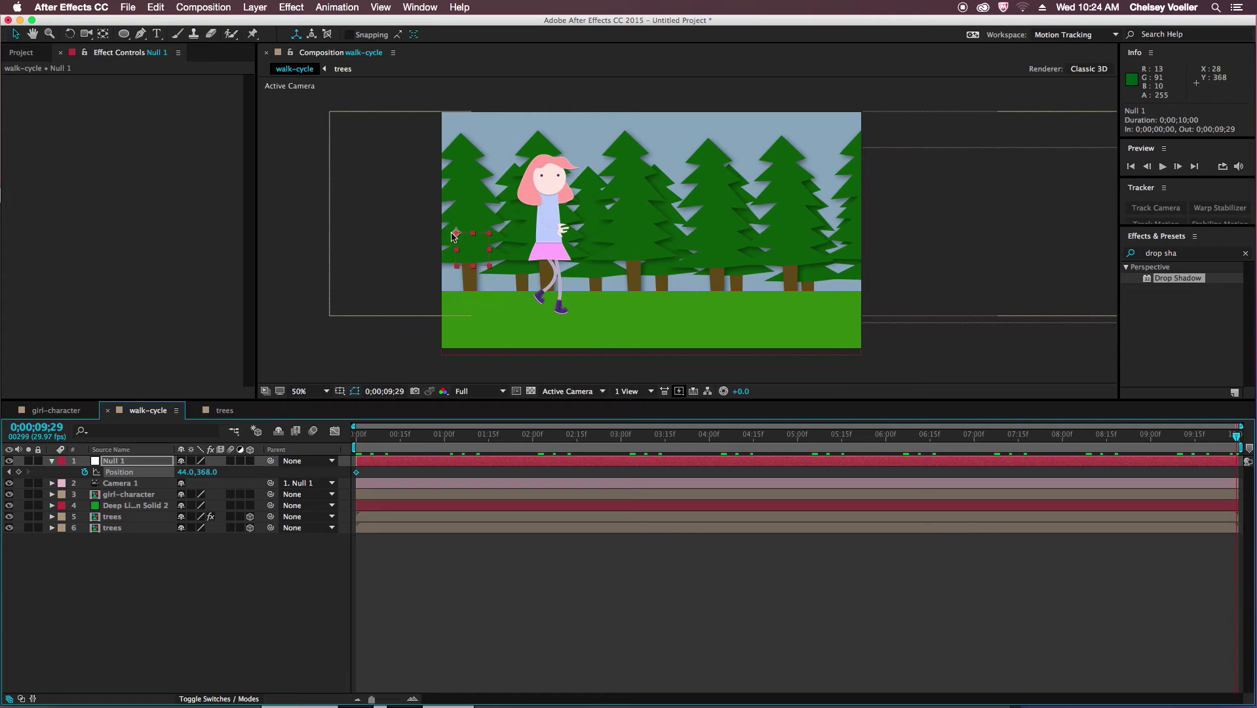
{"action": "left_click_drag", "start_coordinate": [457, 234], "coordinate": [770, 238]}
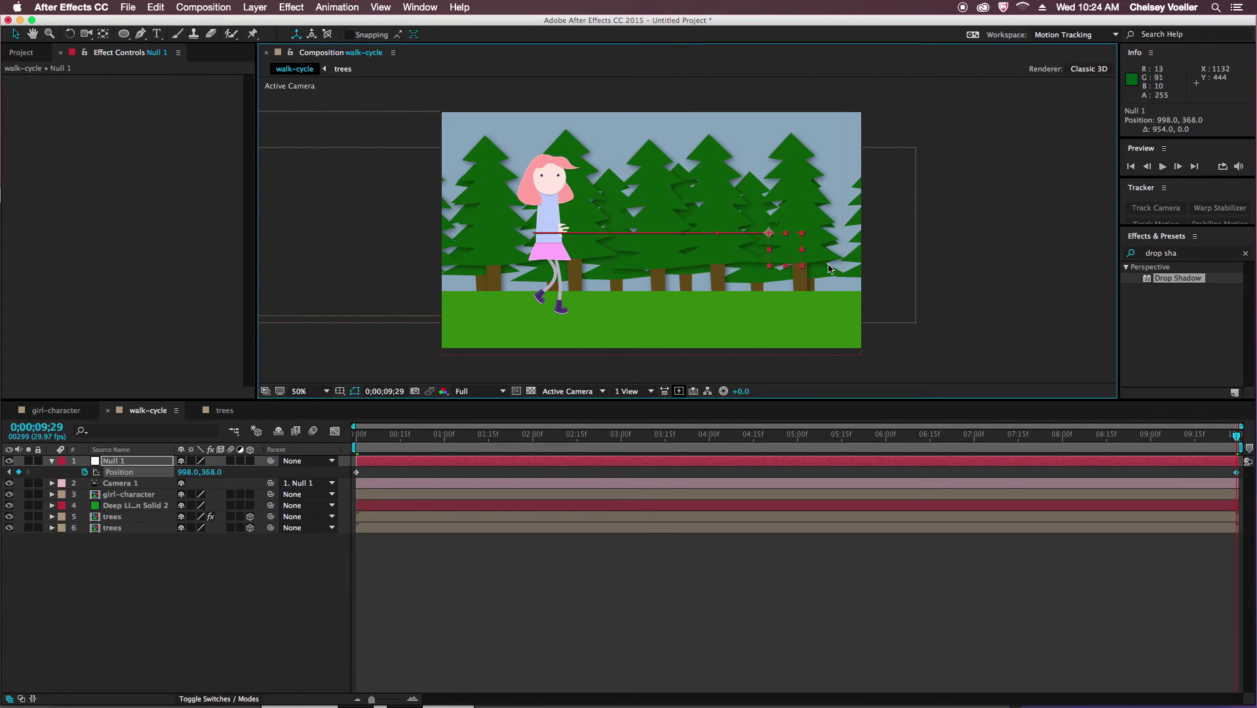
{"action": "left_click_drag", "start_coordinate": [443, 435], "coordinate": [343, 438]}
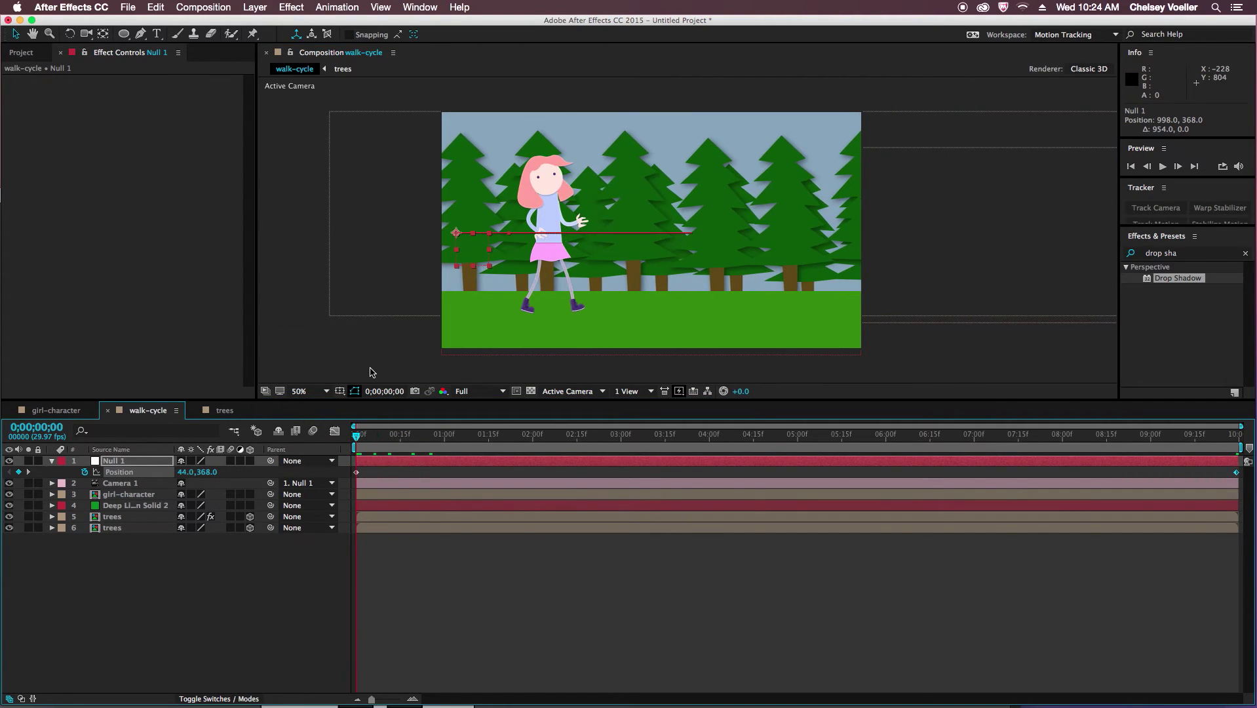
{"action": "key", "text": "space"}
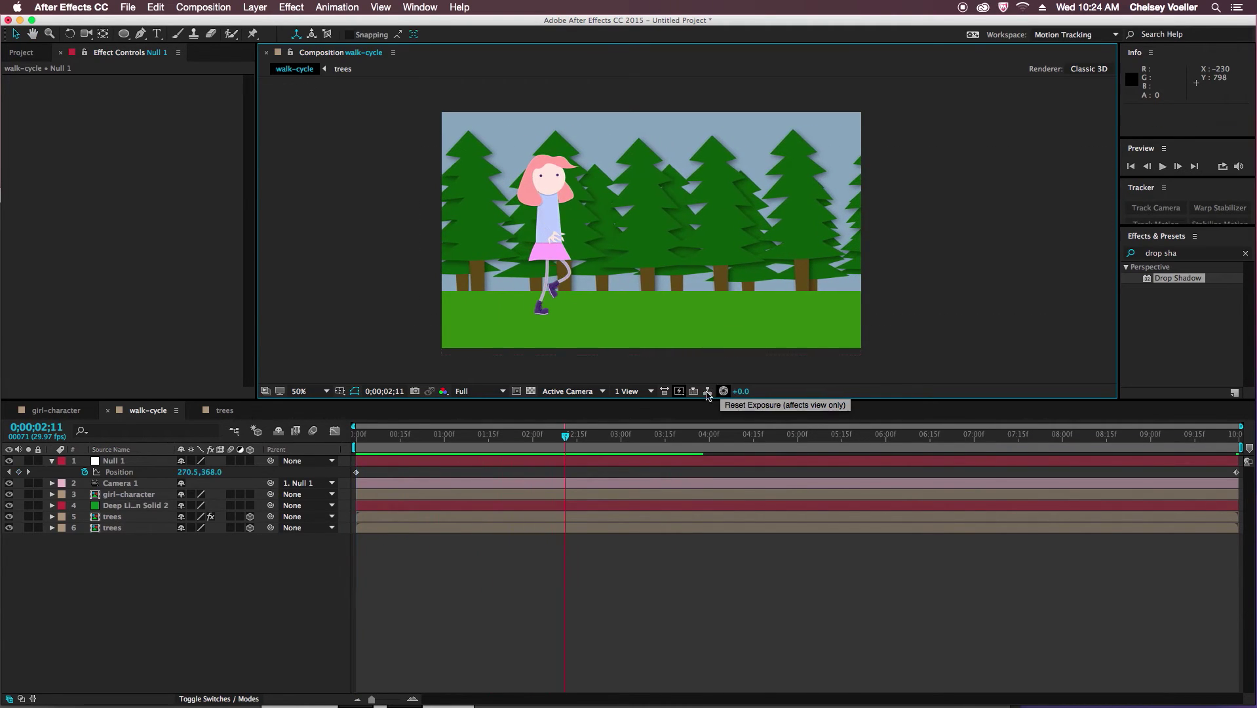
Set Camera 1's Aperture to 530.3 pixels and Blur Level to 136%, then collapse the layers.
{"action": "key", "text": "space"}
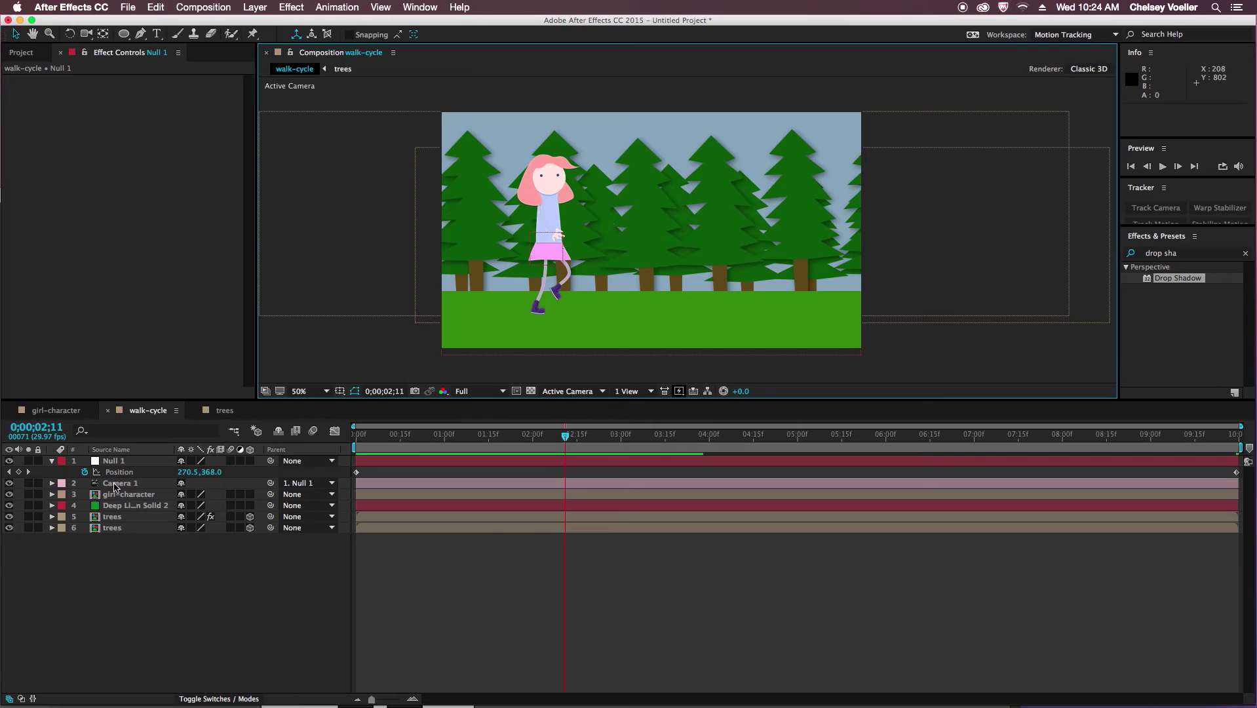
{"action": "left_click", "coordinate": [51, 484]}
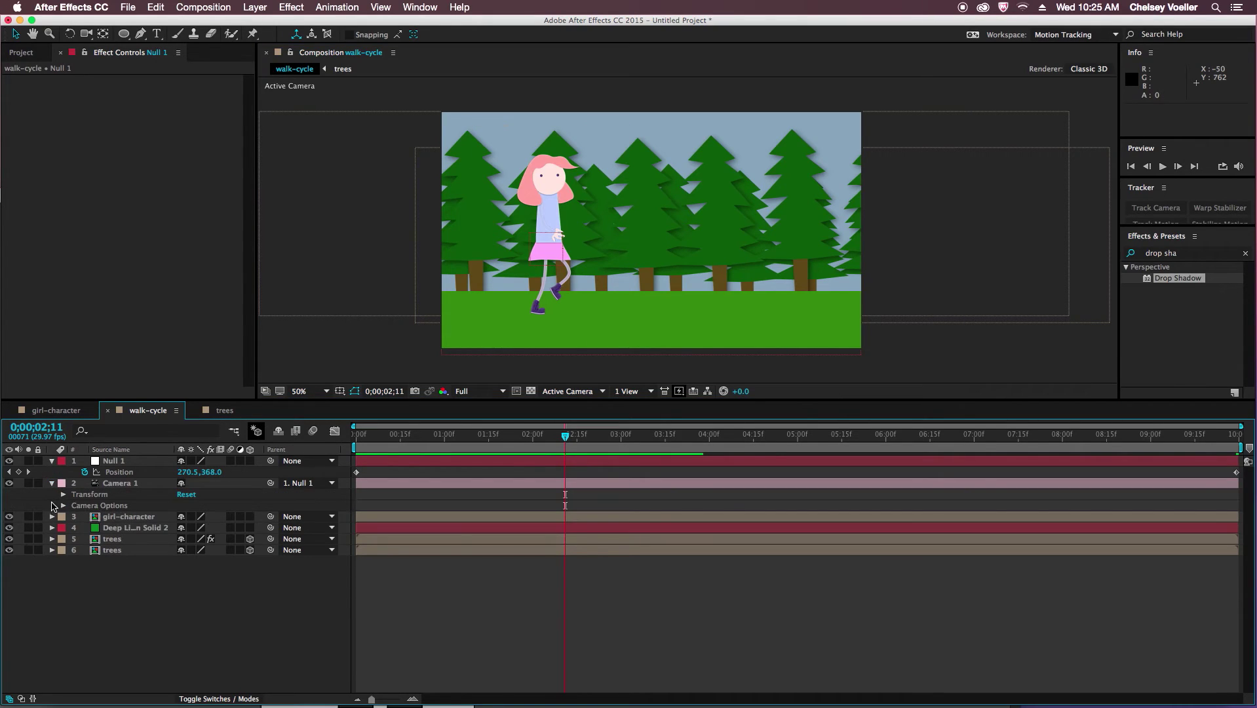
{"action": "left_click", "coordinate": [63, 506]}
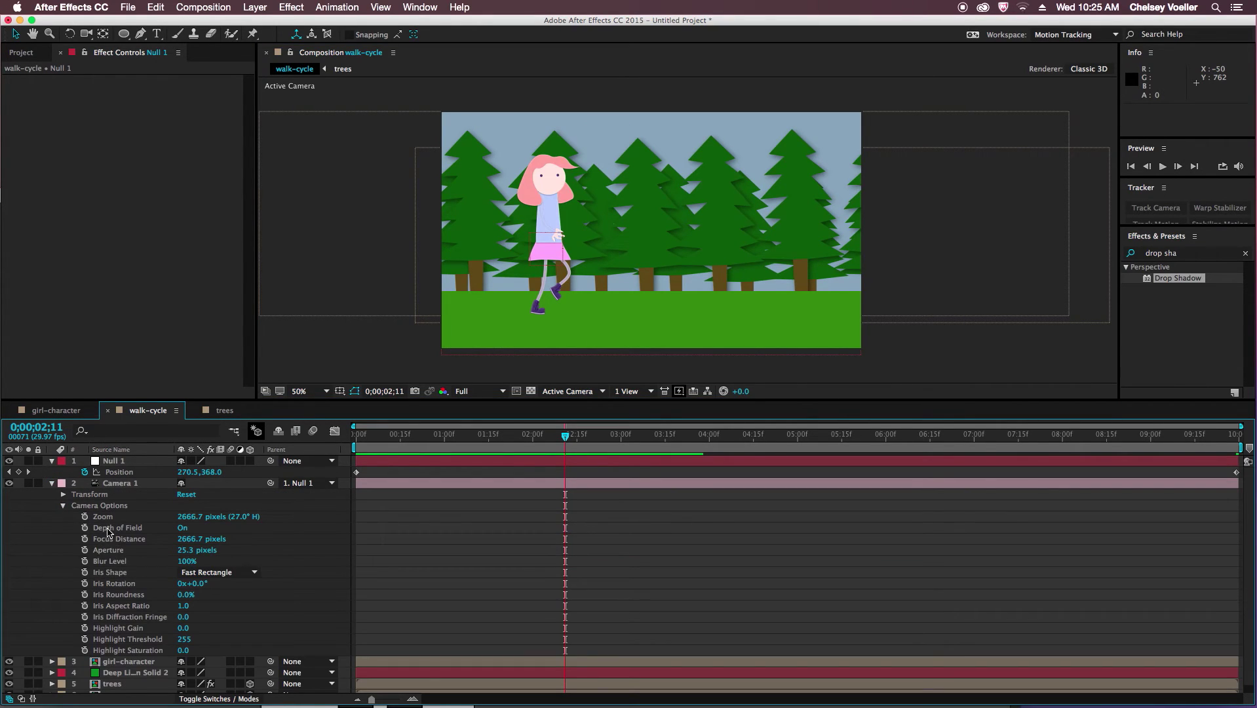
{"action": "left_click_drag", "start_coordinate": [197, 550], "coordinate": [454, 555]}
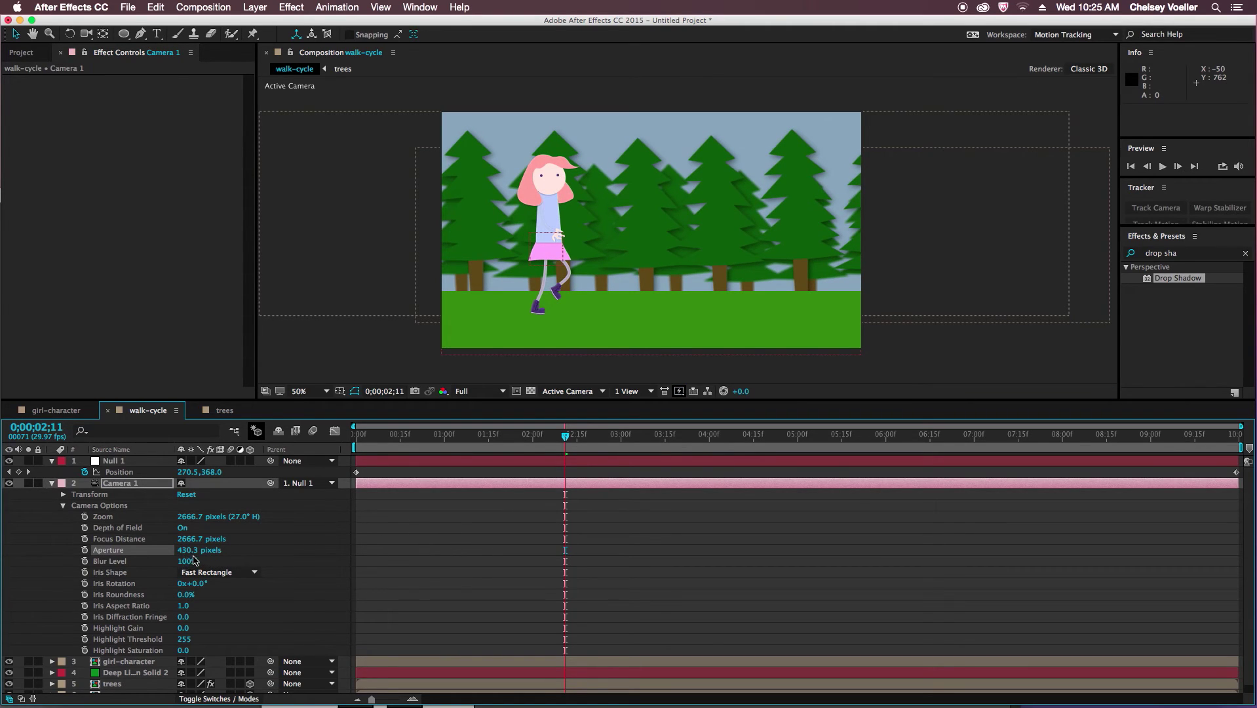
{"action": "left_click_drag", "start_coordinate": [193, 552], "coordinate": [251, 557]}
{"action": "left_click_drag", "start_coordinate": [190, 565], "coordinate": [195, 565]}
{"action": "left_click", "coordinate": [918, 354]}
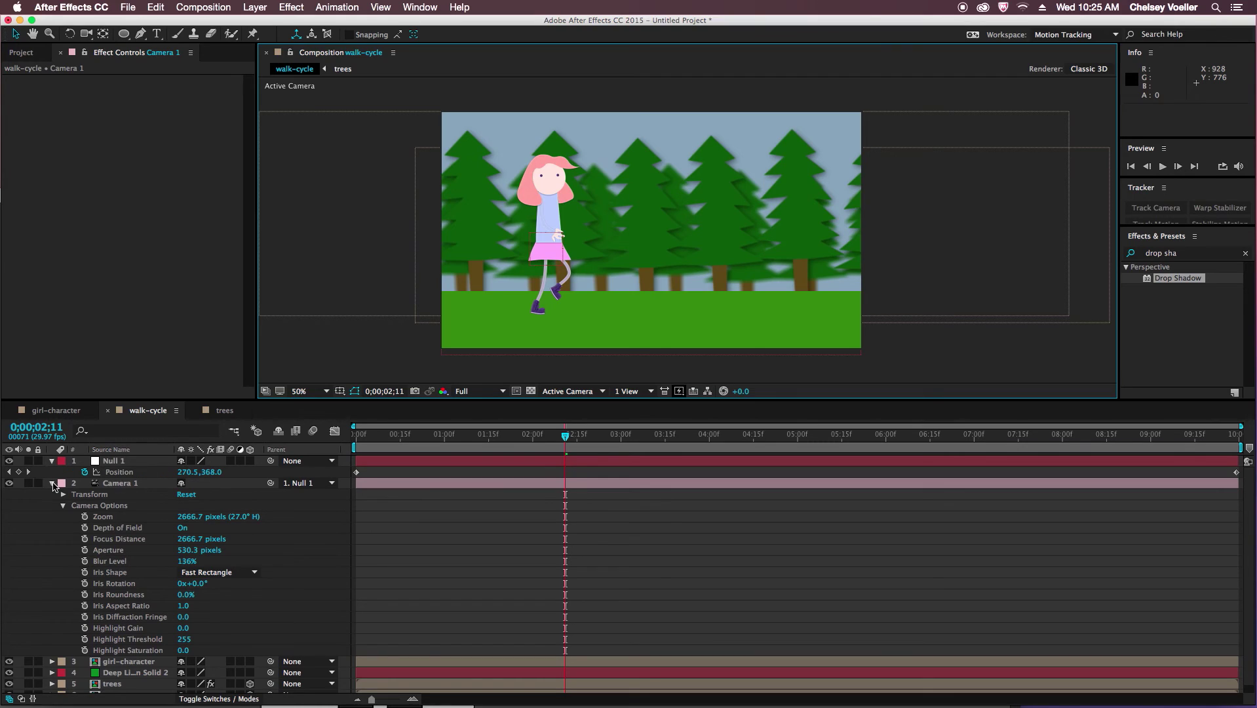
{"action": "left_click", "coordinate": [53, 483]}
{"action": "left_click", "coordinate": [52, 460]}
{"action": "left_click_drag", "start_coordinate": [410, 434], "coordinate": [343, 432]}
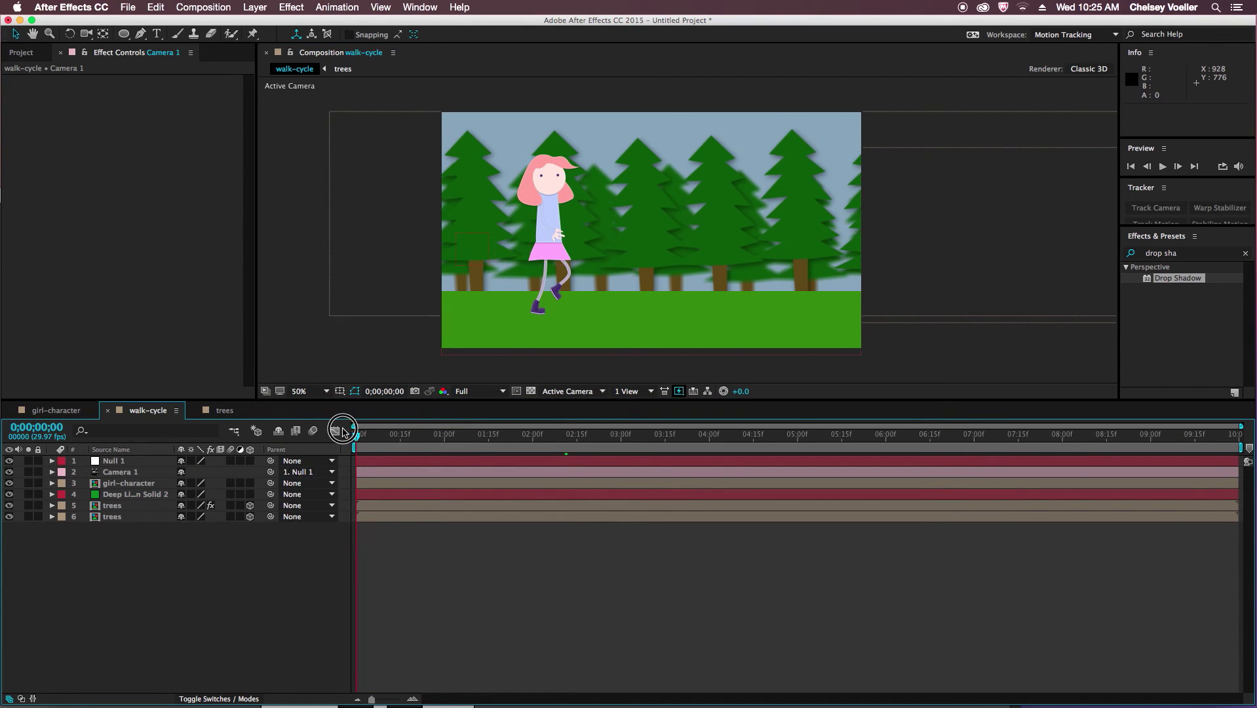
{"action": "left_click", "coordinate": [379, 368]}
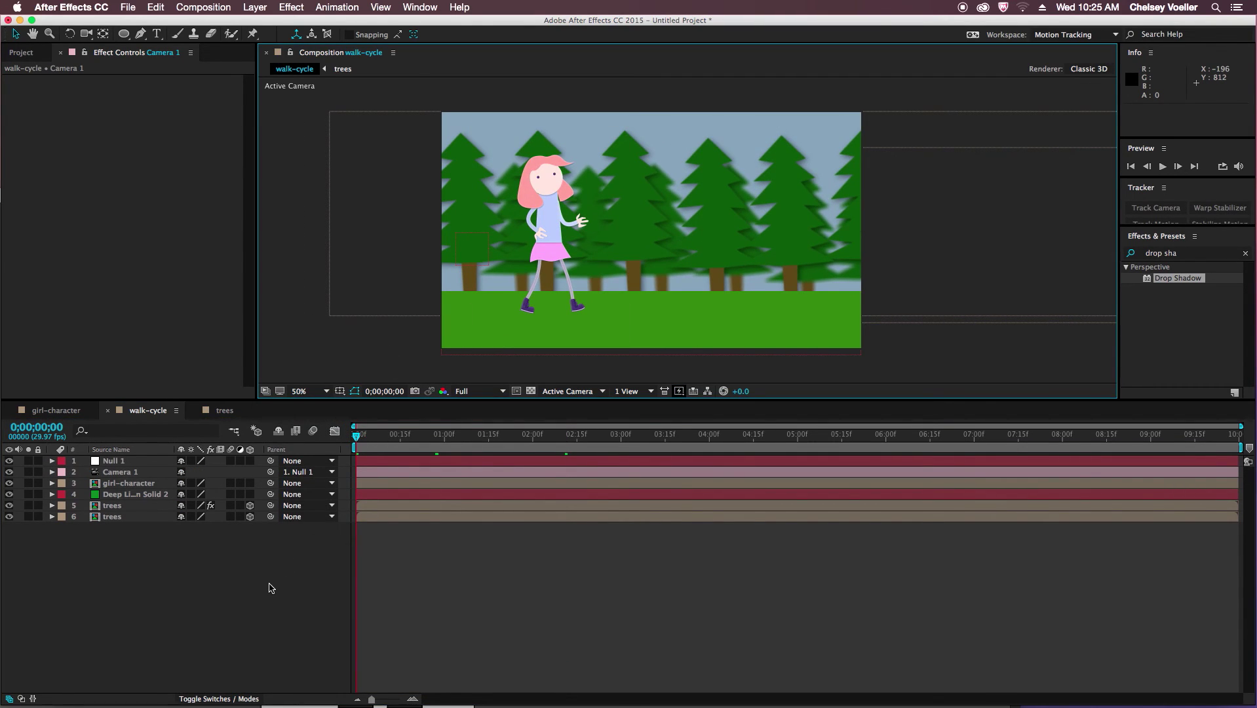
{"action": "key", "text": "space"}
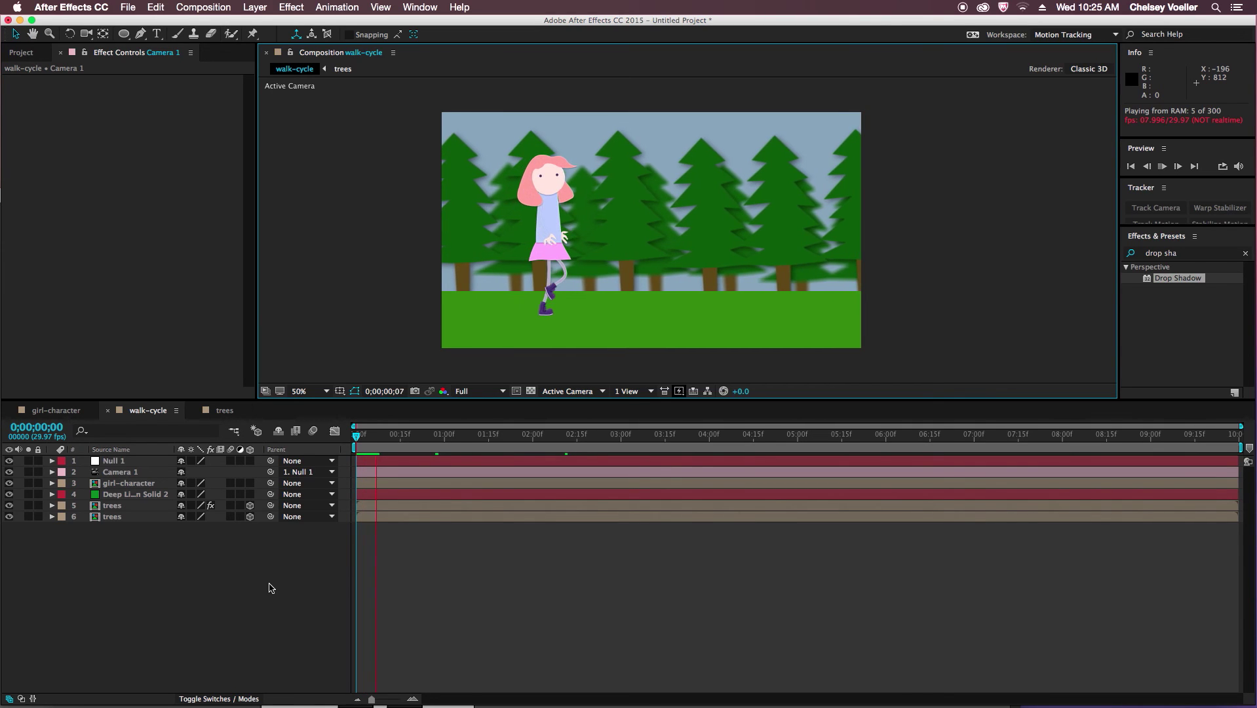